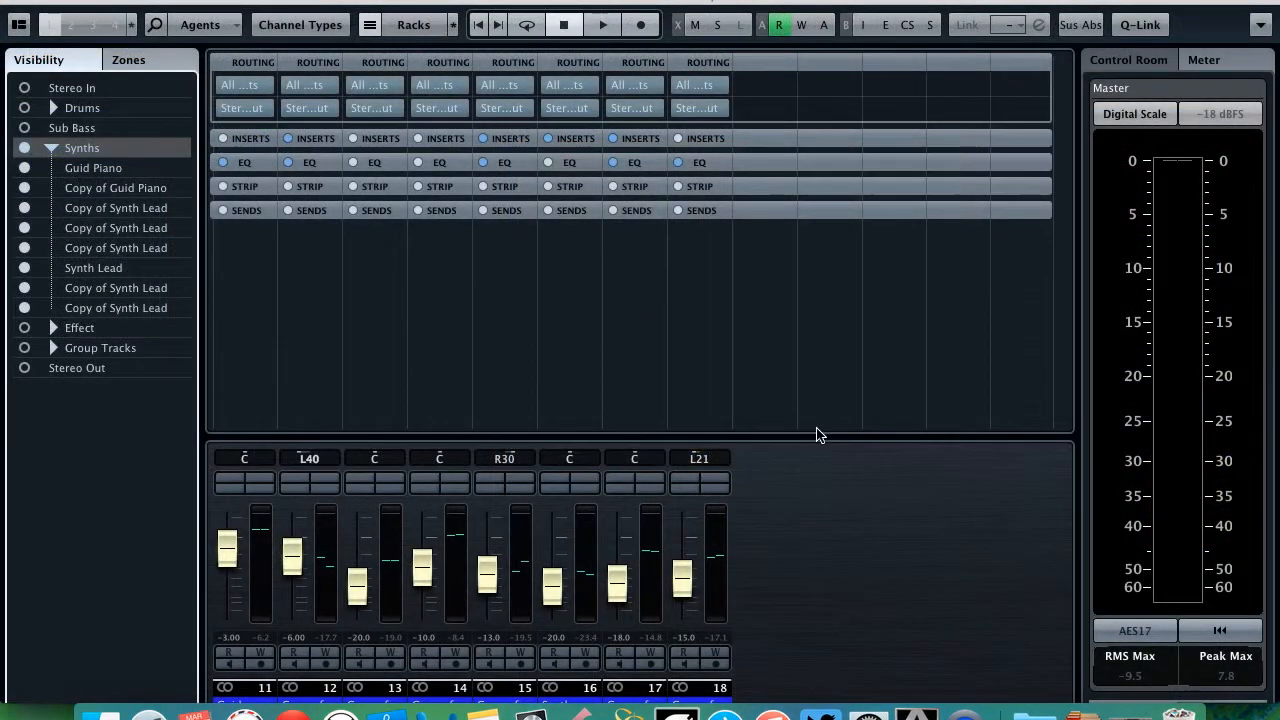
Step: Open MixConsole 2 and show only the channels of the Synths folder
left_click(817, 428)
left_click(821, 527)
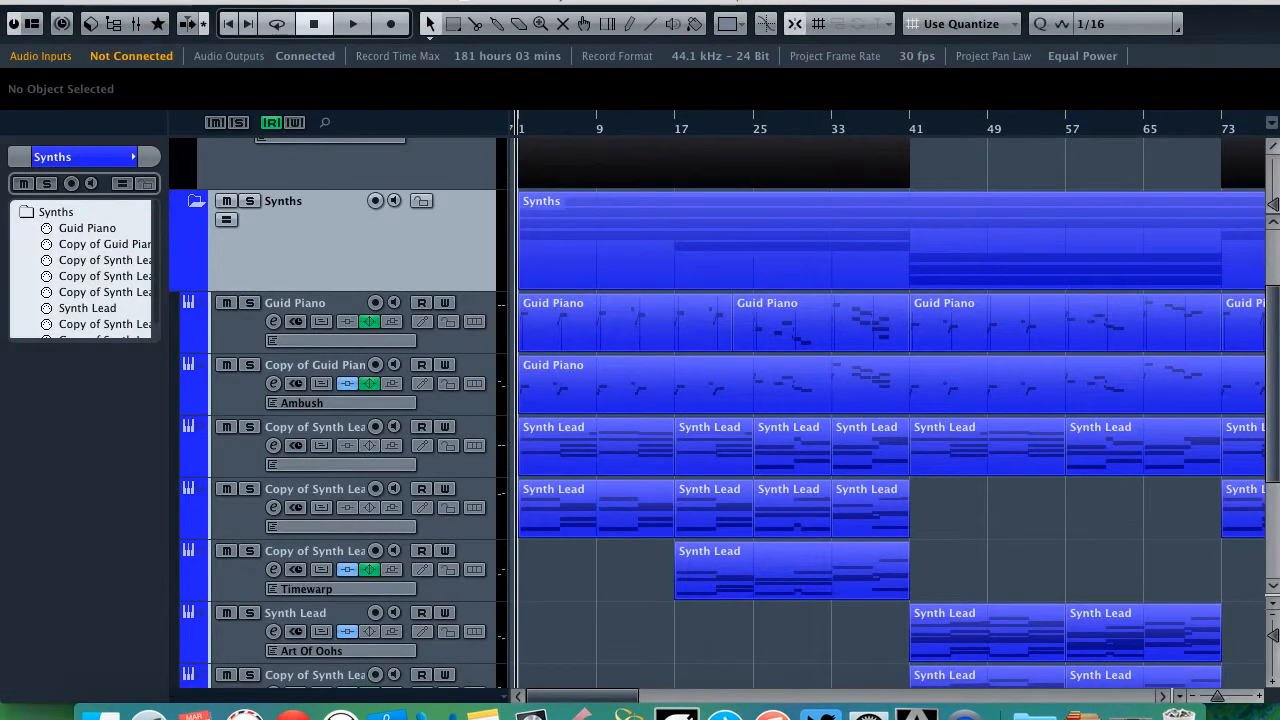
left_click(600, 2)
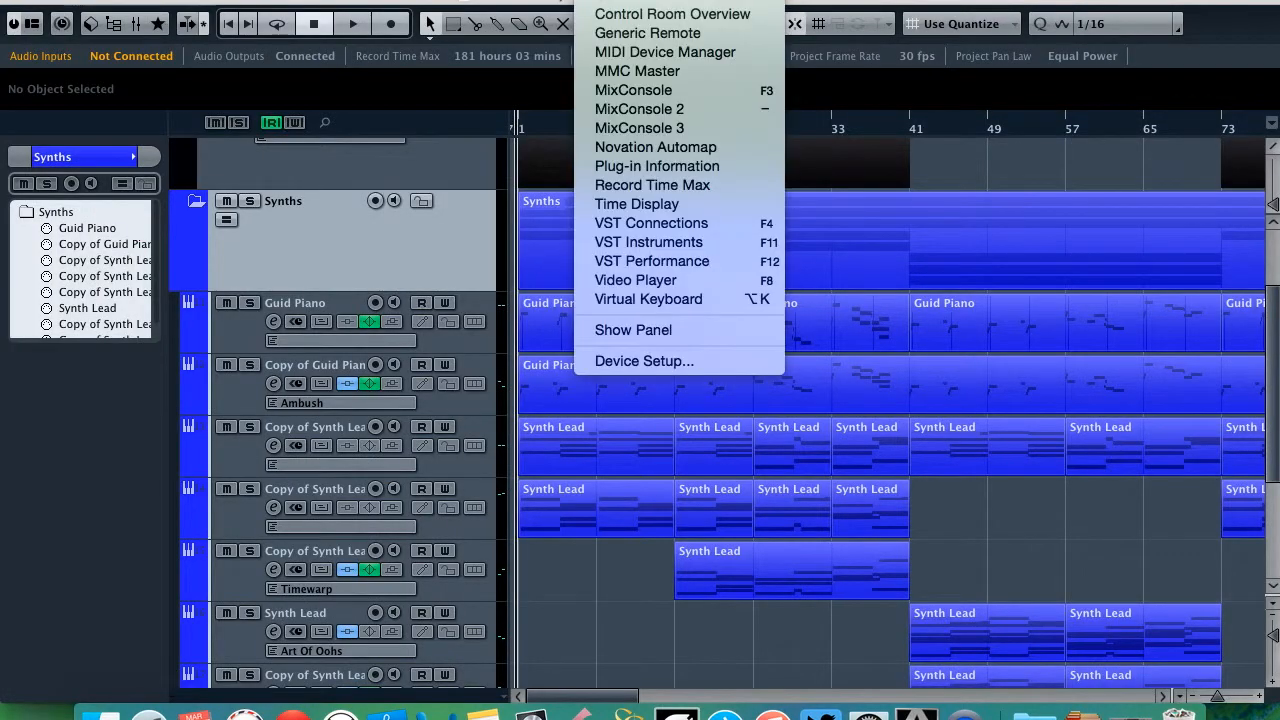
left_click(652, 108)
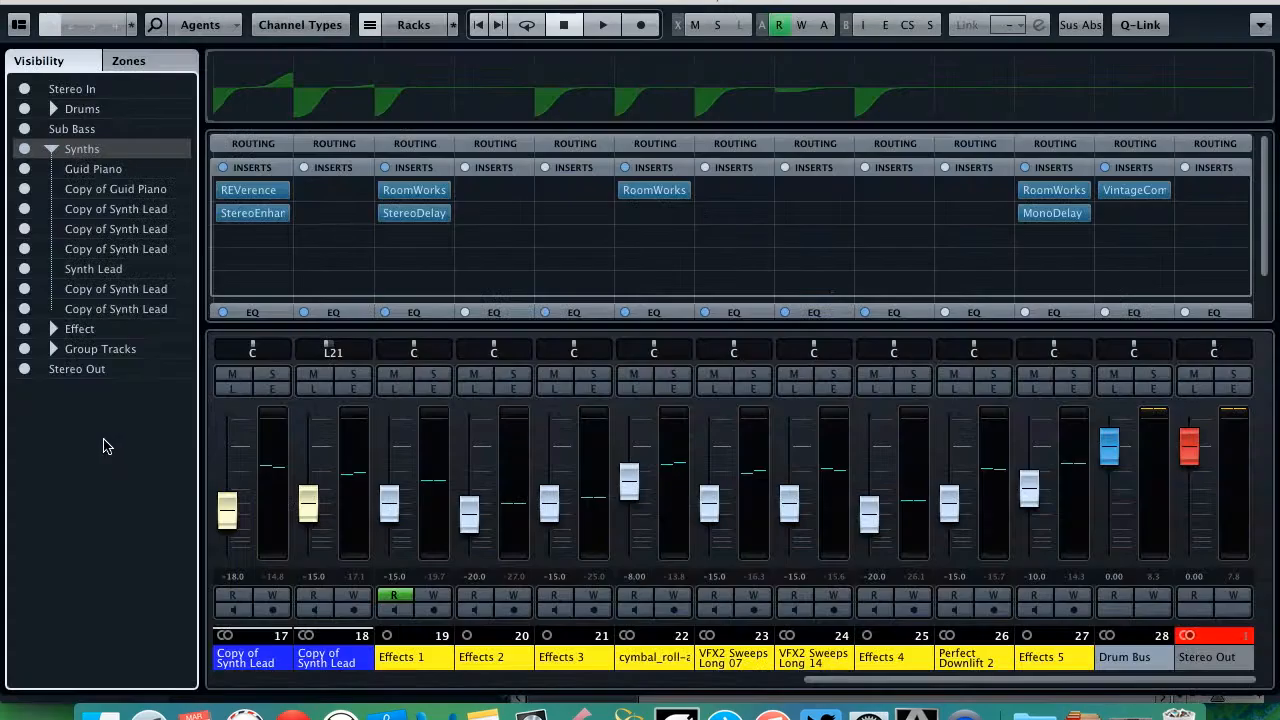
left_click(25, 150)
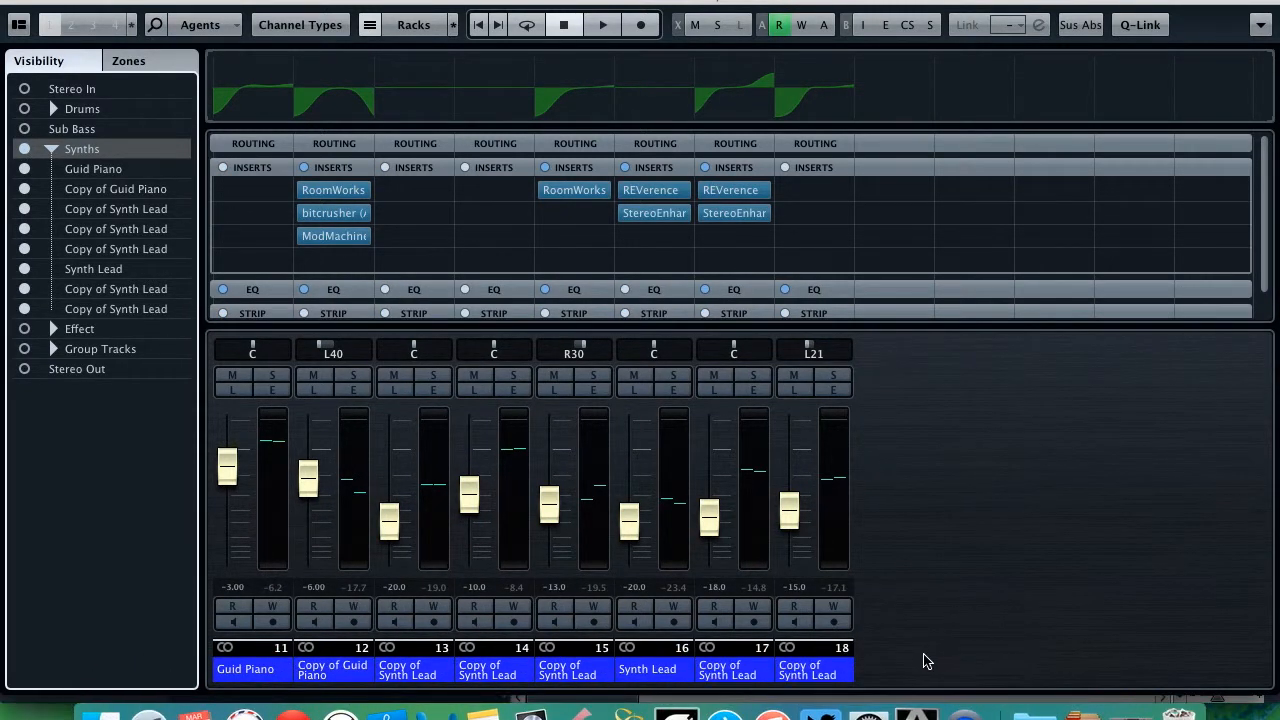
Step: Select all the synth channels from Guid Piano to the last Copy of Synth Lead and add a stereo group channel named Synth Bus to them
left_click(840, 668)
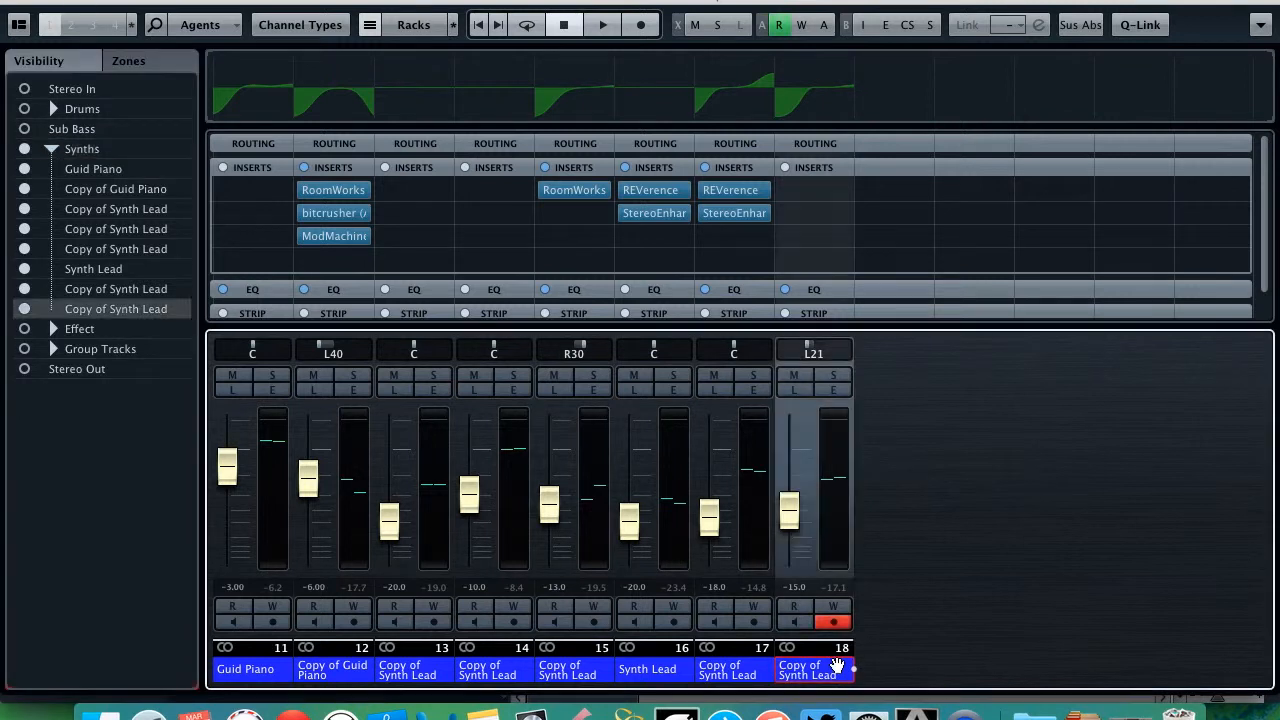
left_click(224, 662, "shift")
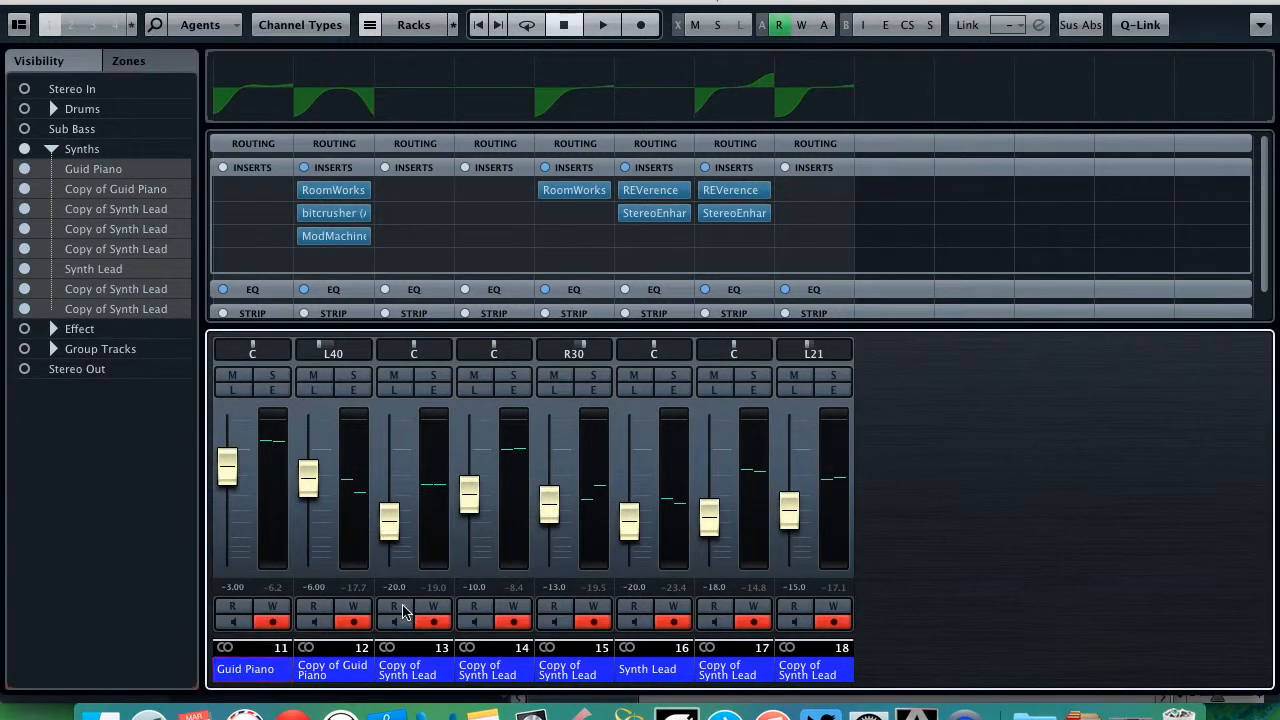
right_click(438, 666)
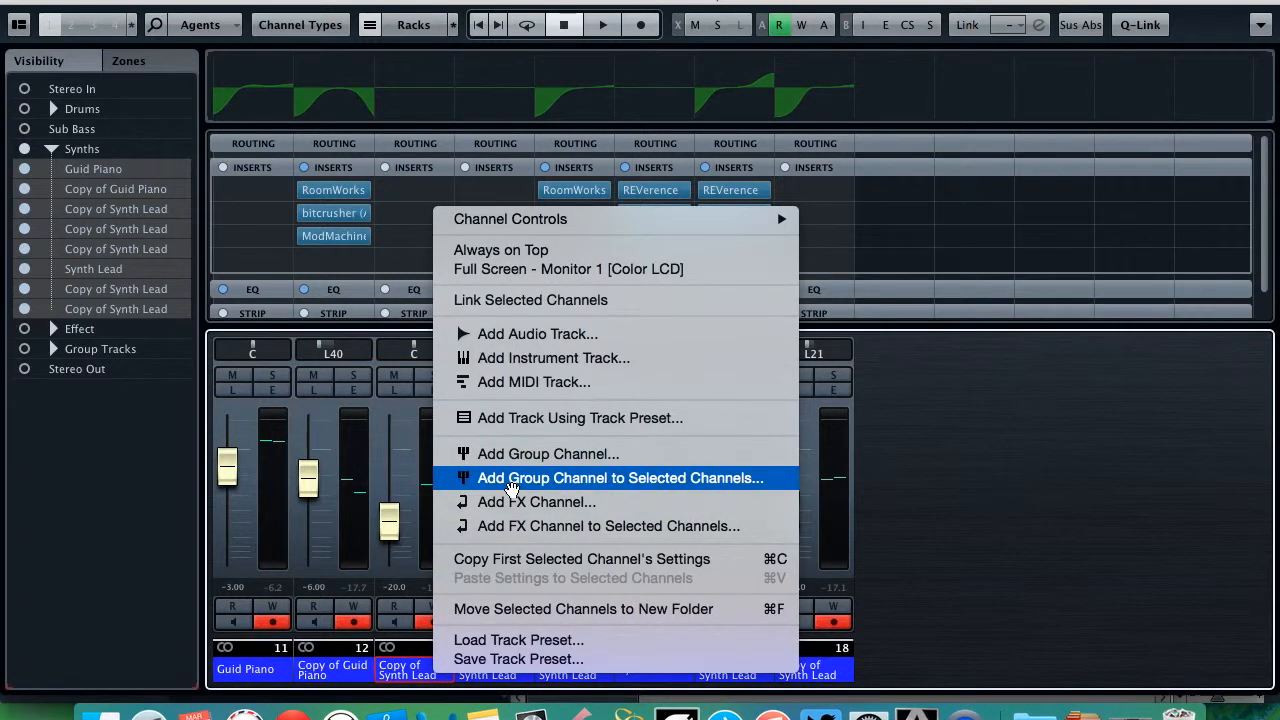
left_click(512, 482)
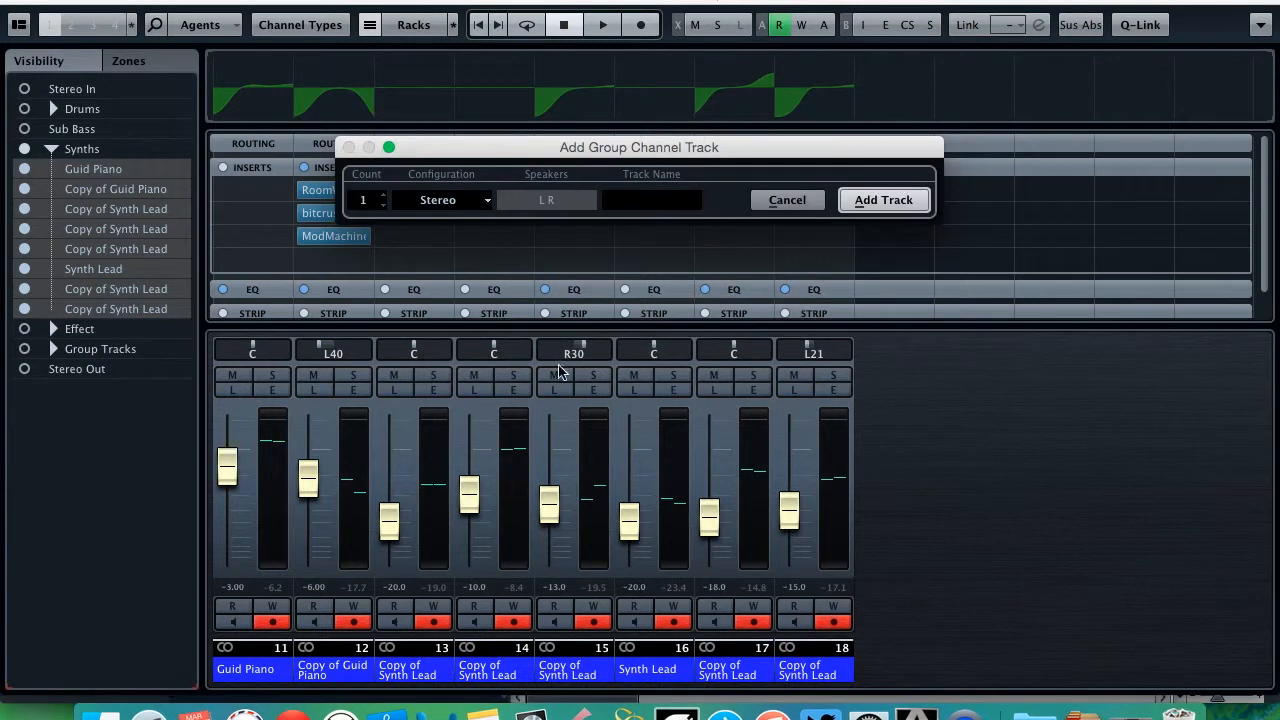
left_click(659, 197)
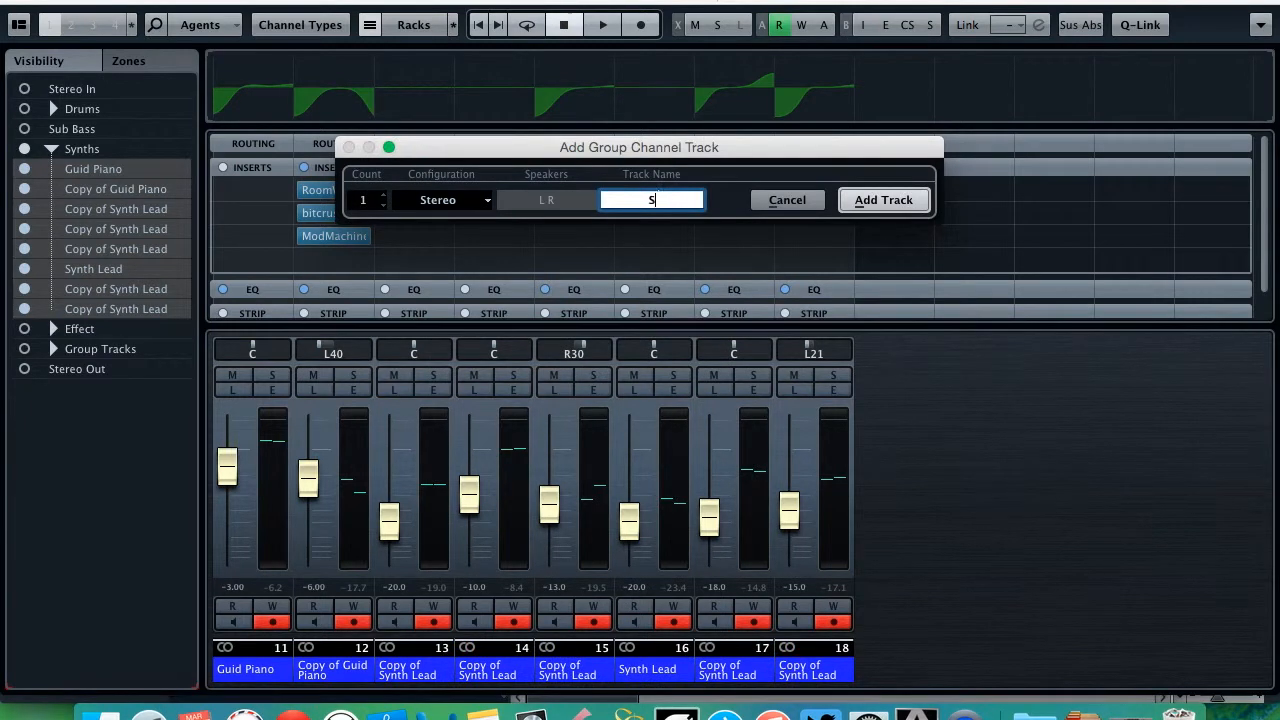
type("Synth Bus")
key("Tab")
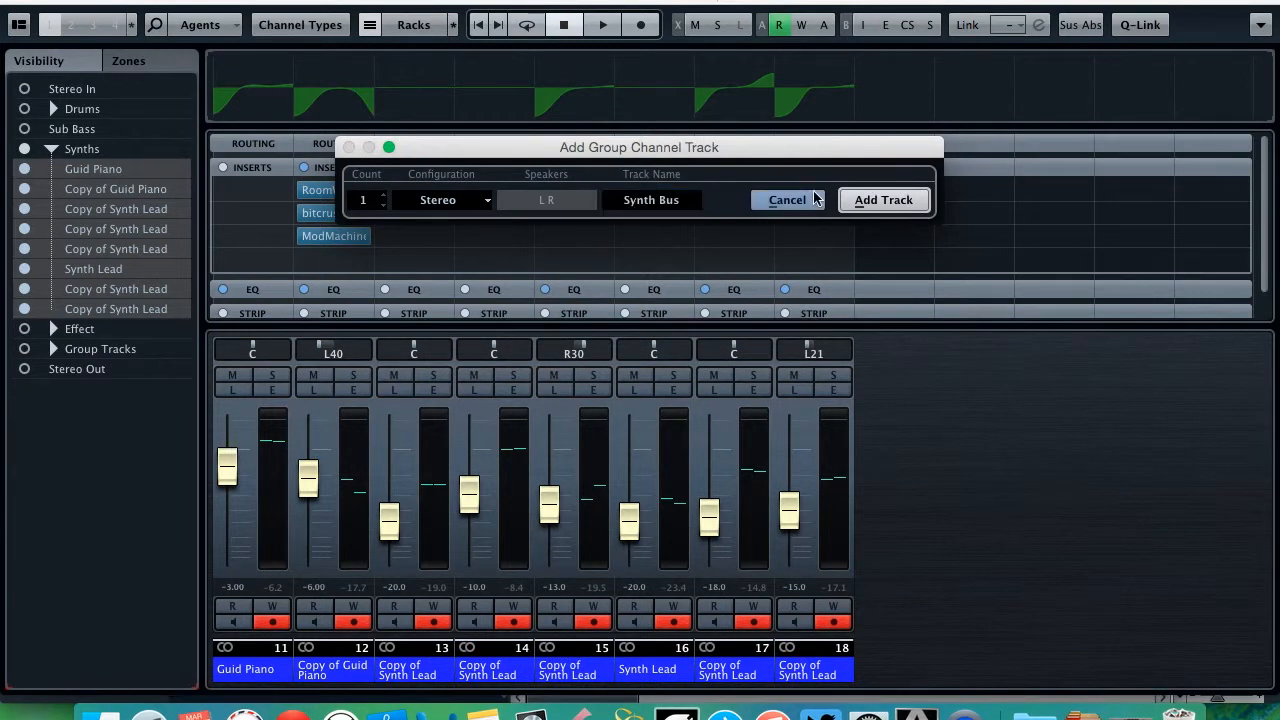
left_click(895, 199)
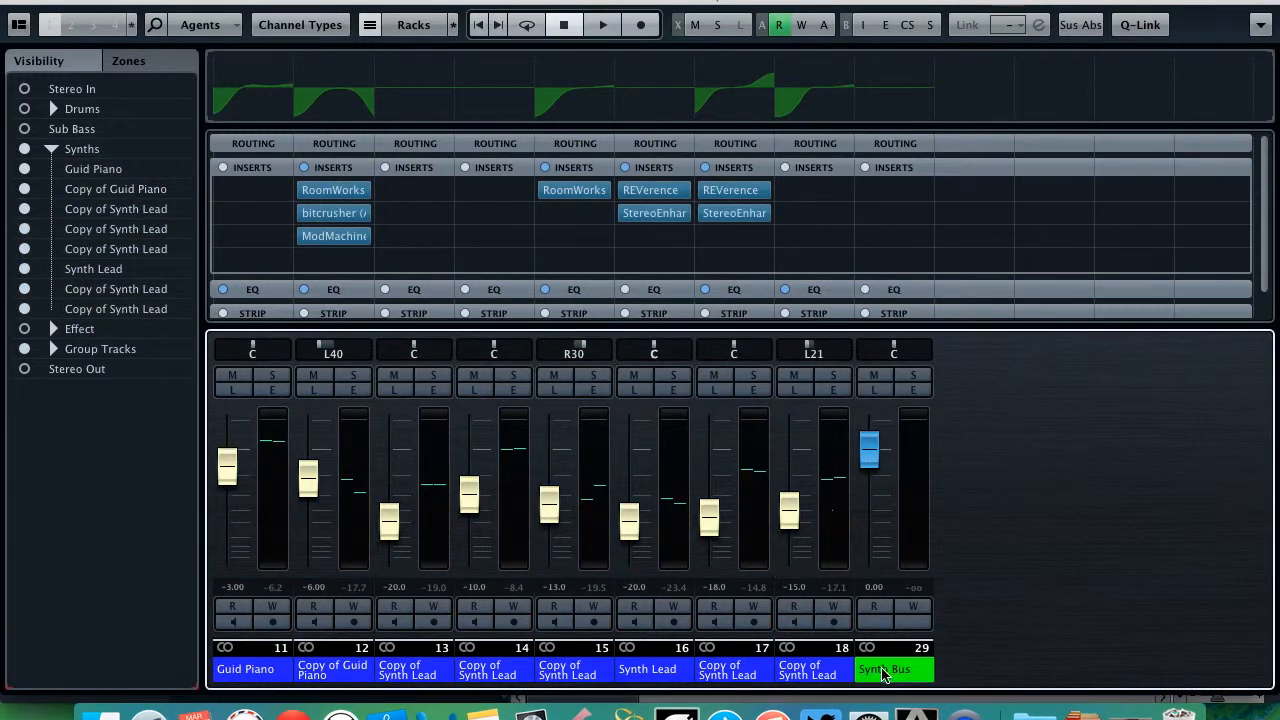
Step: Limit the mixer's channel visibility to the Group Tracks folder only
left_click(24, 150)
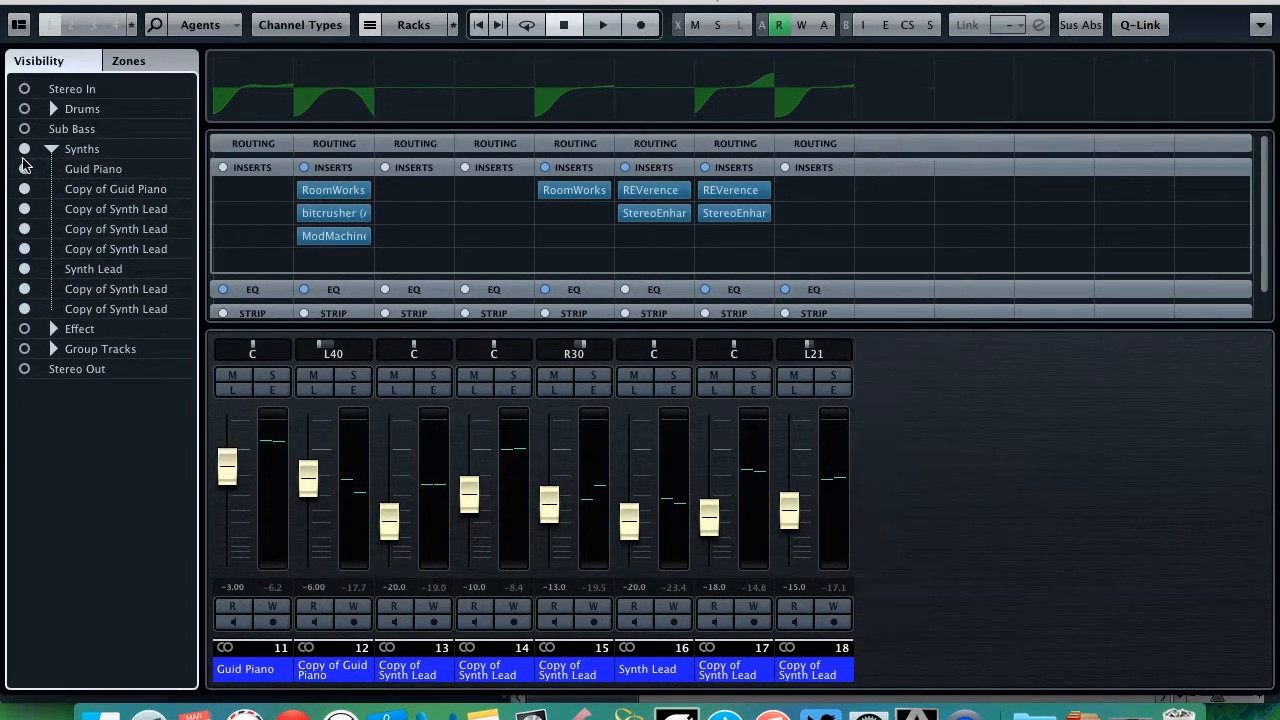
left_click(25, 330)
left_click(25, 349)
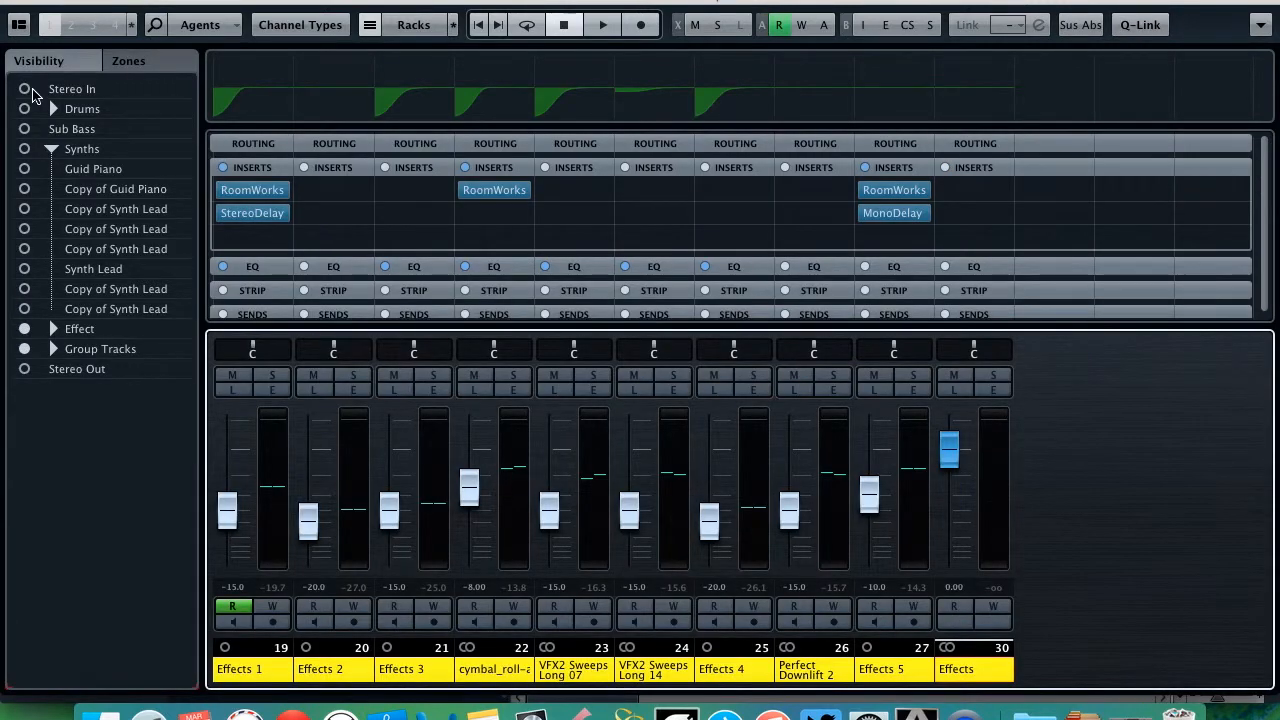
left_click_drag(25, 89, 24, 365)
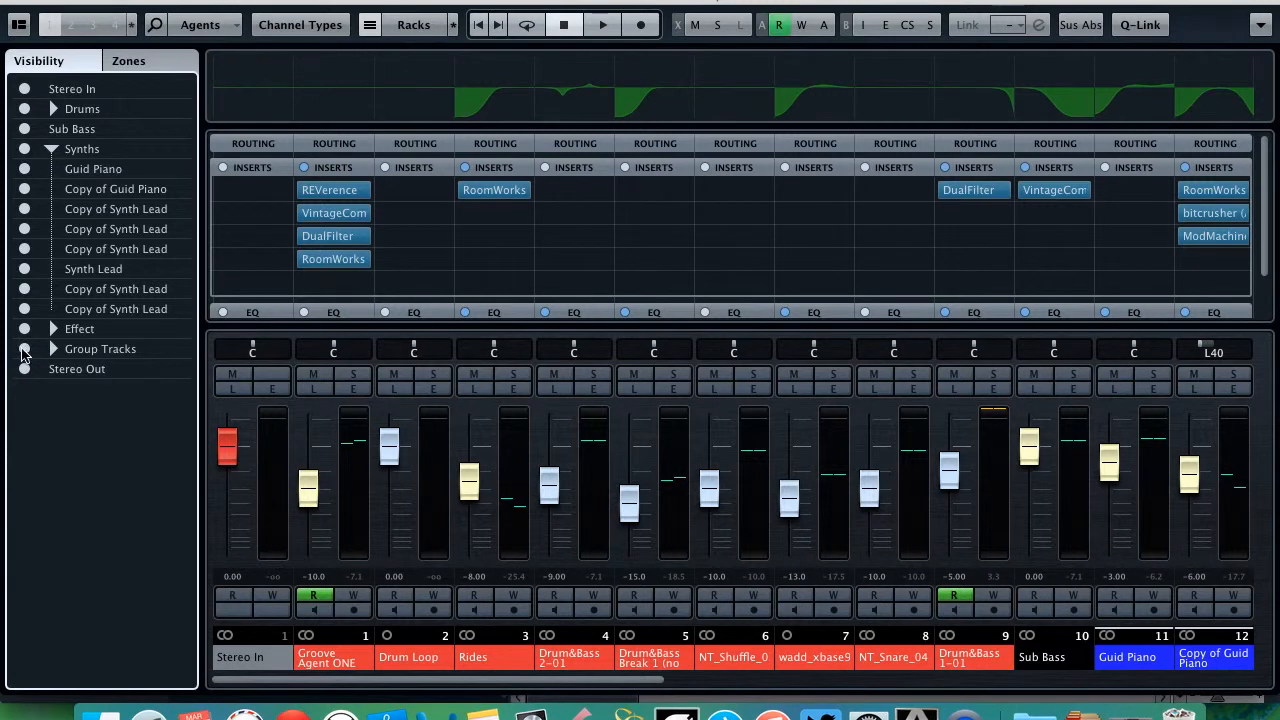
left_click(22, 349, "alt")
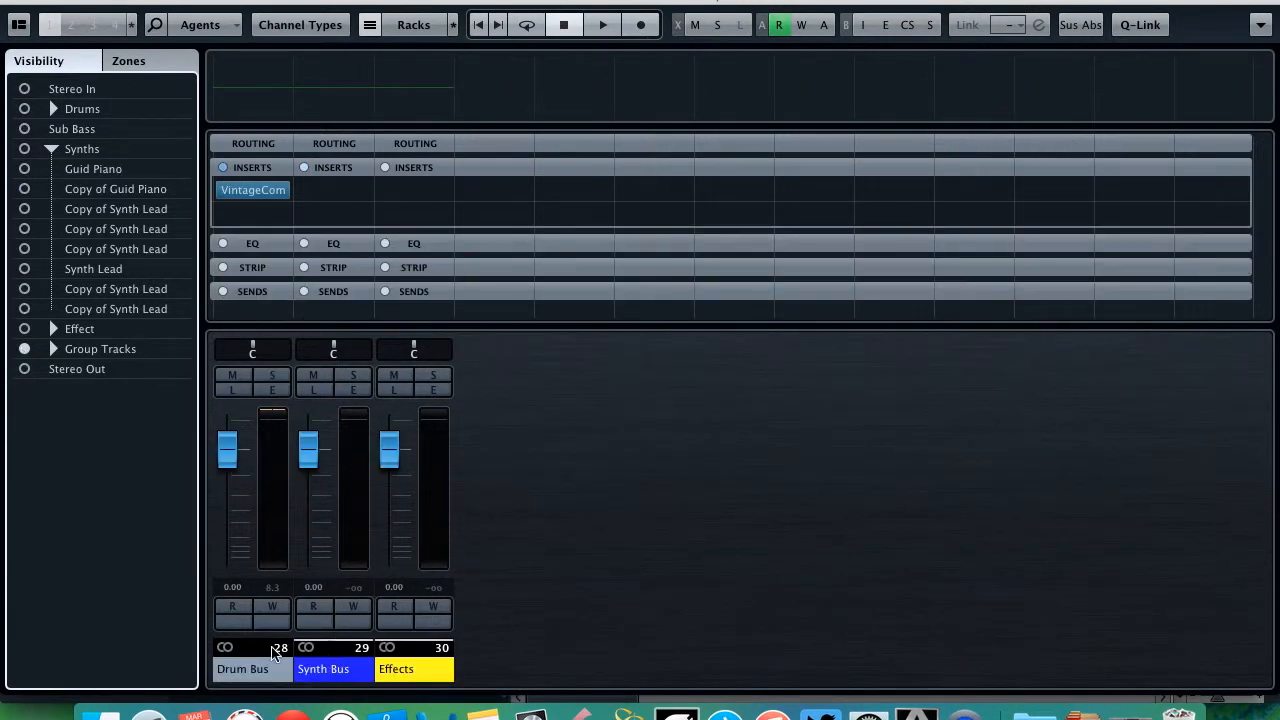
Step: Color the Drum Bus channel red and rename the Effects group channel as Effects Bus
left_click(288, 668)
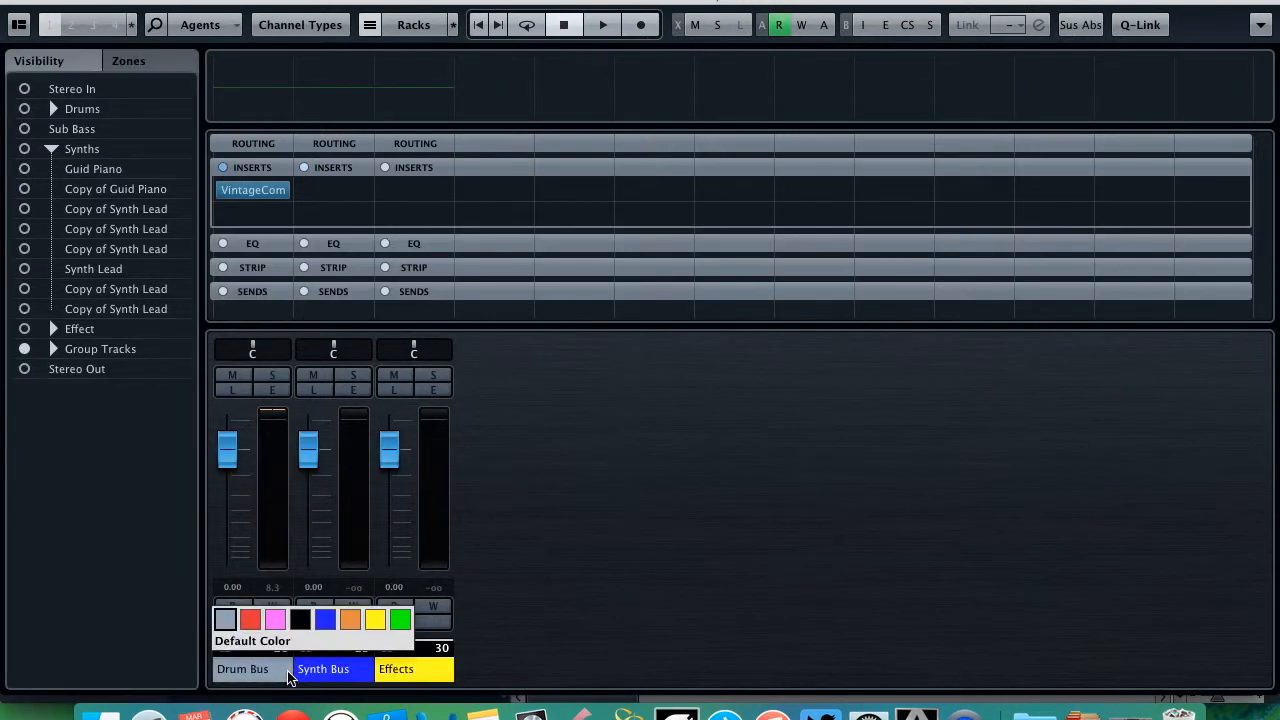
left_click(253, 617)
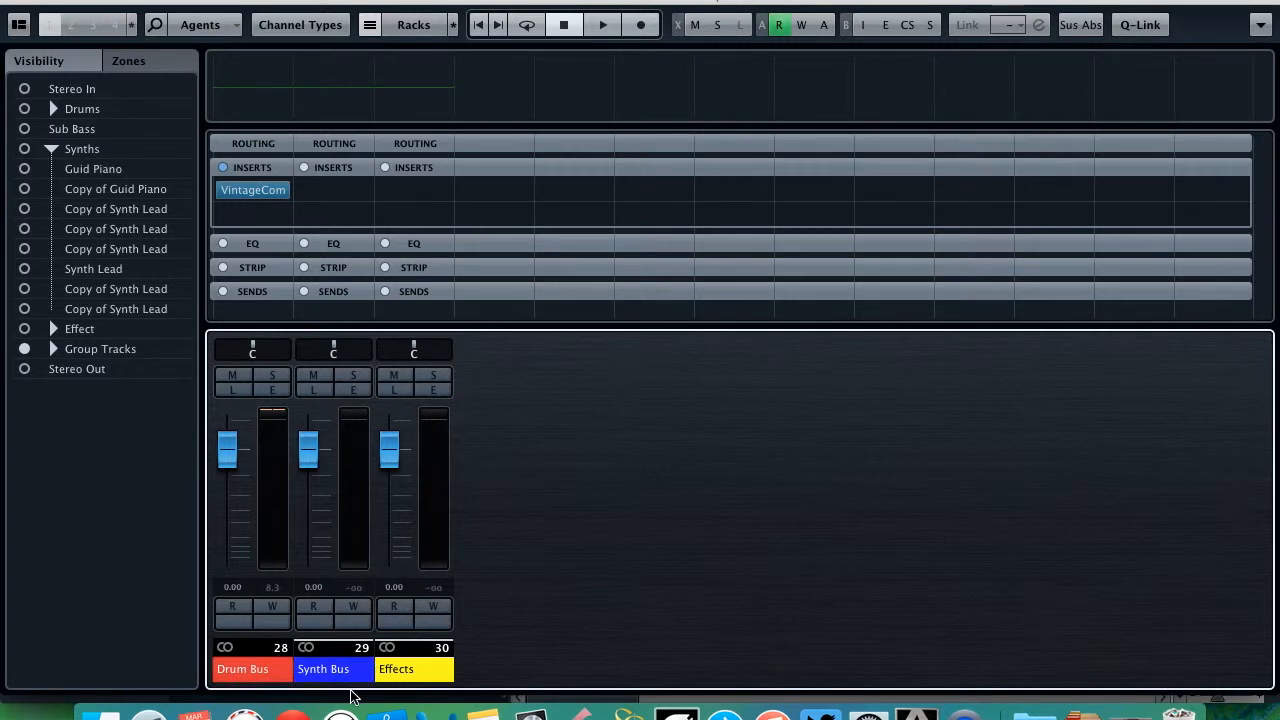
double_click(423, 669)
left_click(424, 670)
type("Bus")
key("Return")
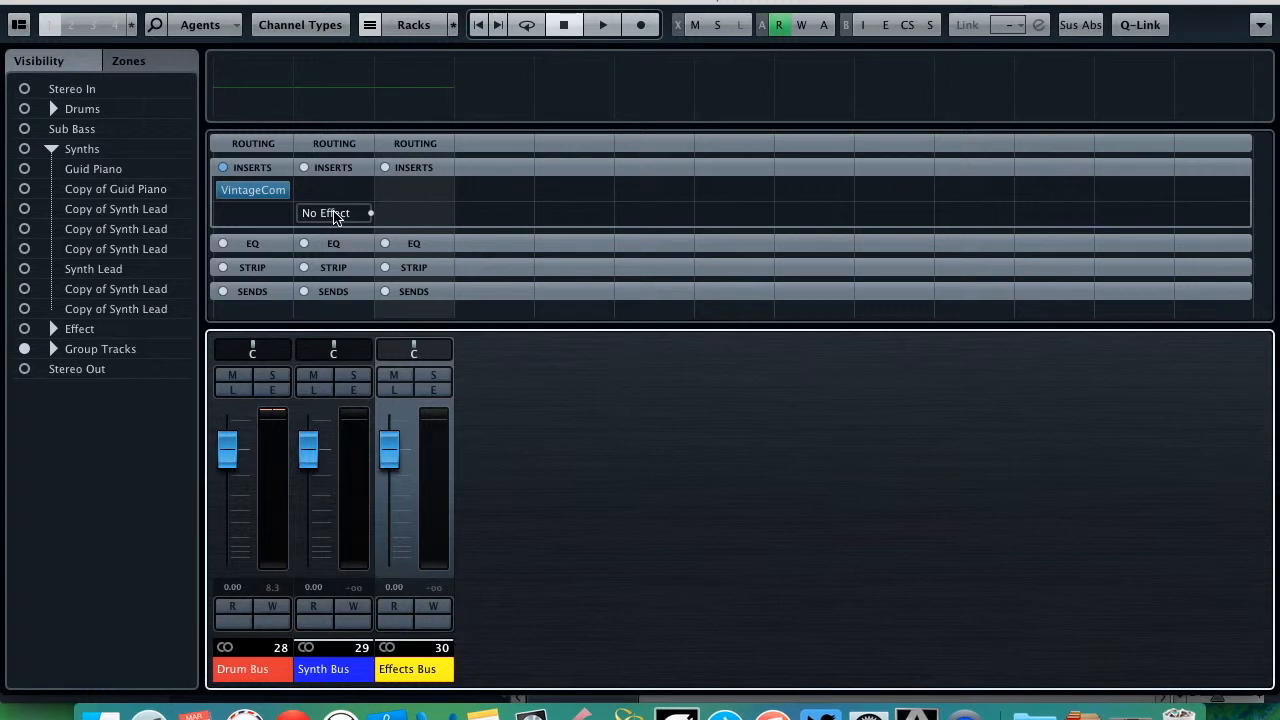
Step: View the EQ rack of the group channels, collapse it again and reset the Drum Bus peak meter
left_click(333, 243)
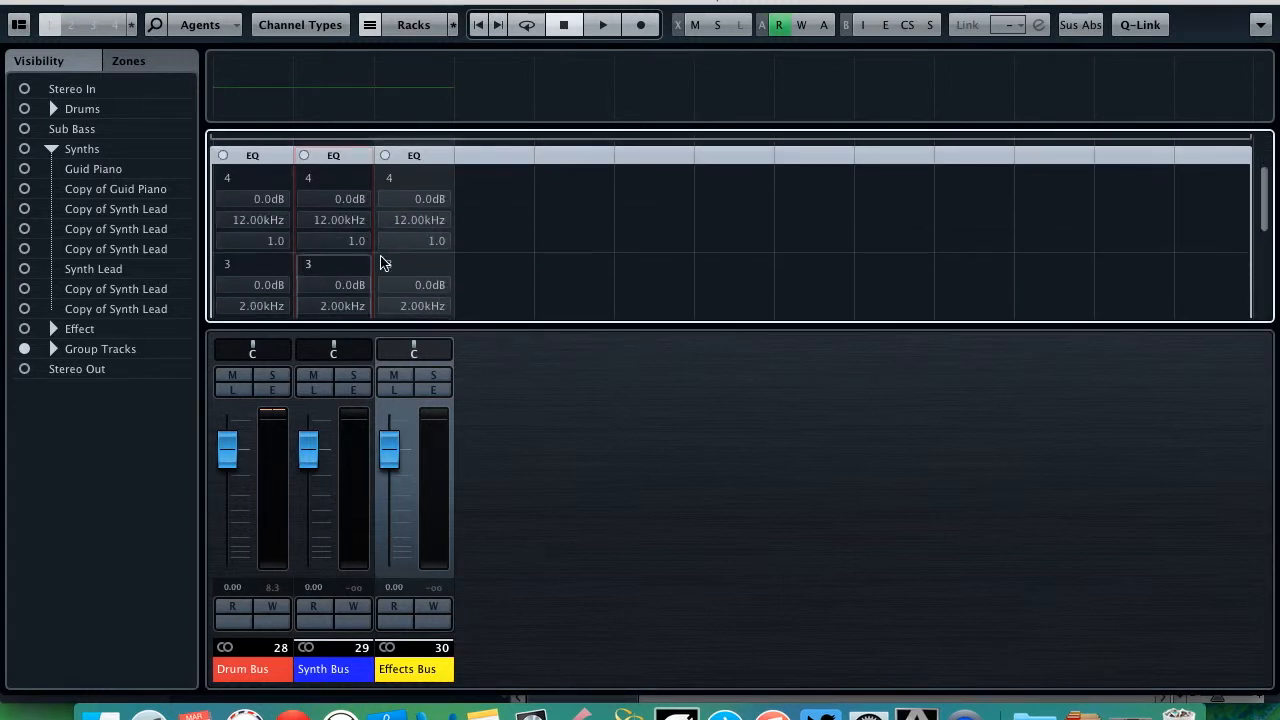
left_click(333, 156)
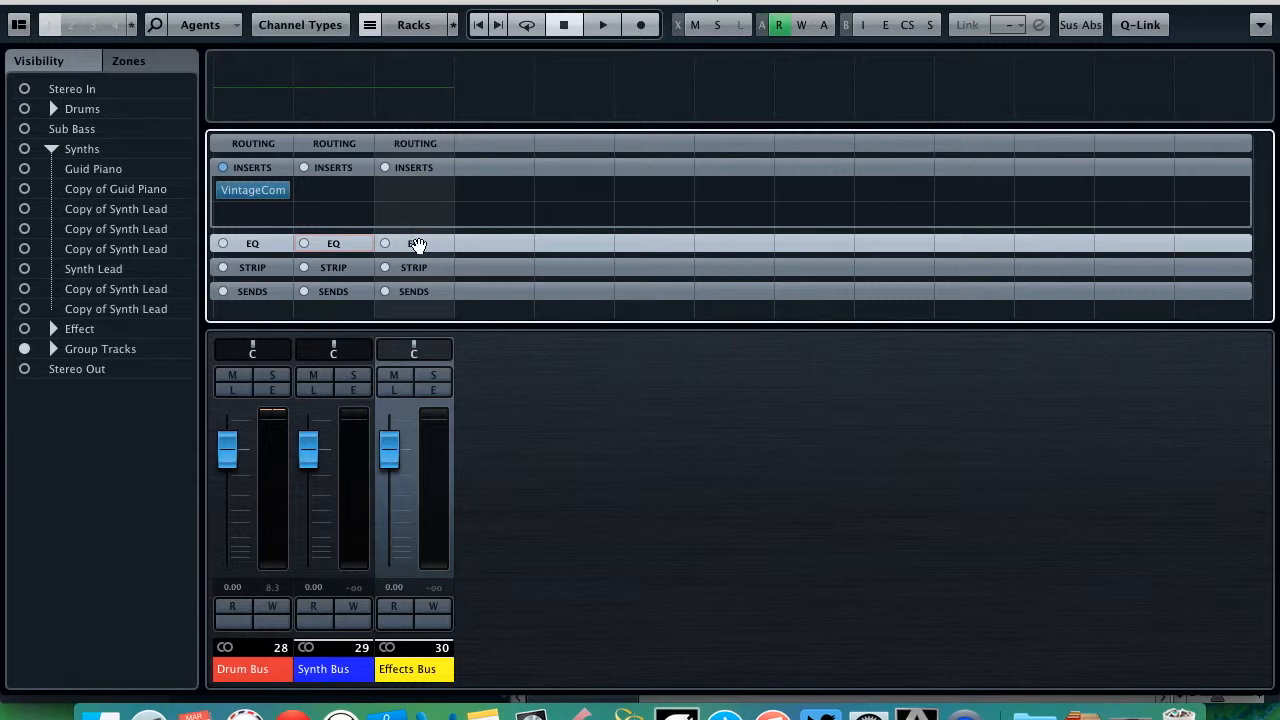
left_click(286, 414)
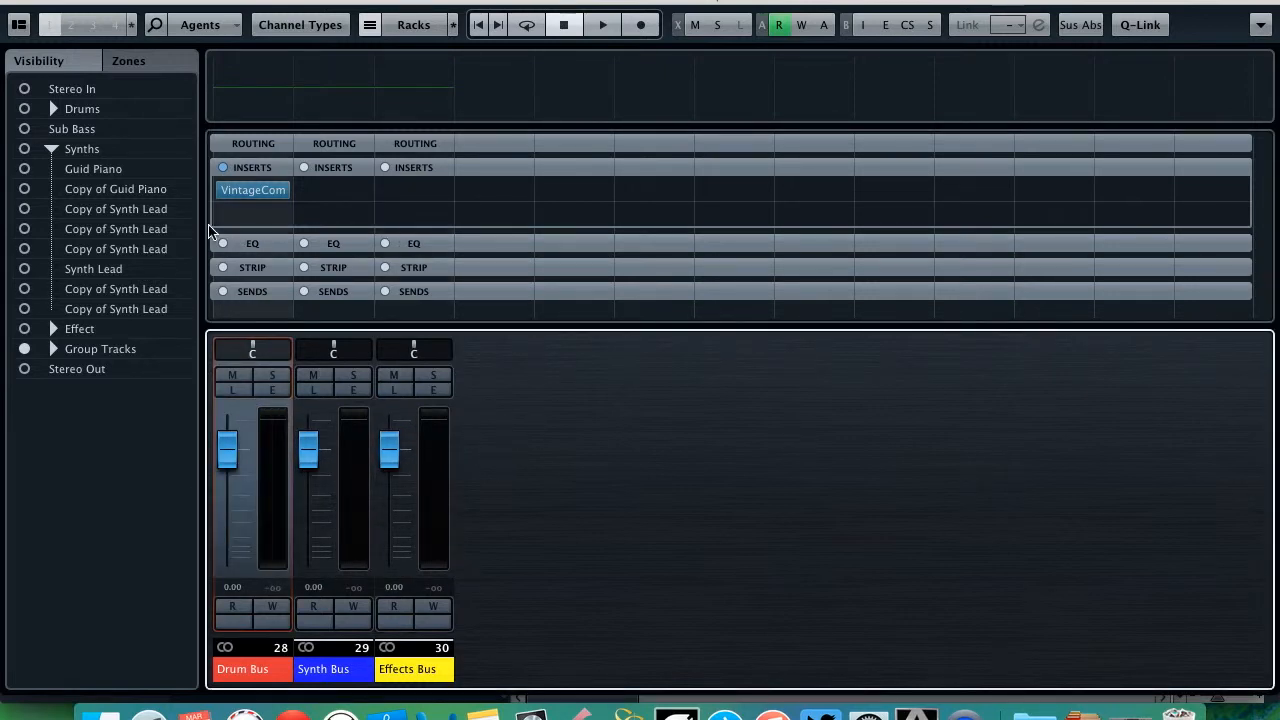
Step: Return to the project window, expand the Synths folder and inspect the Guid Piano track's inserts and sends
key("F3")
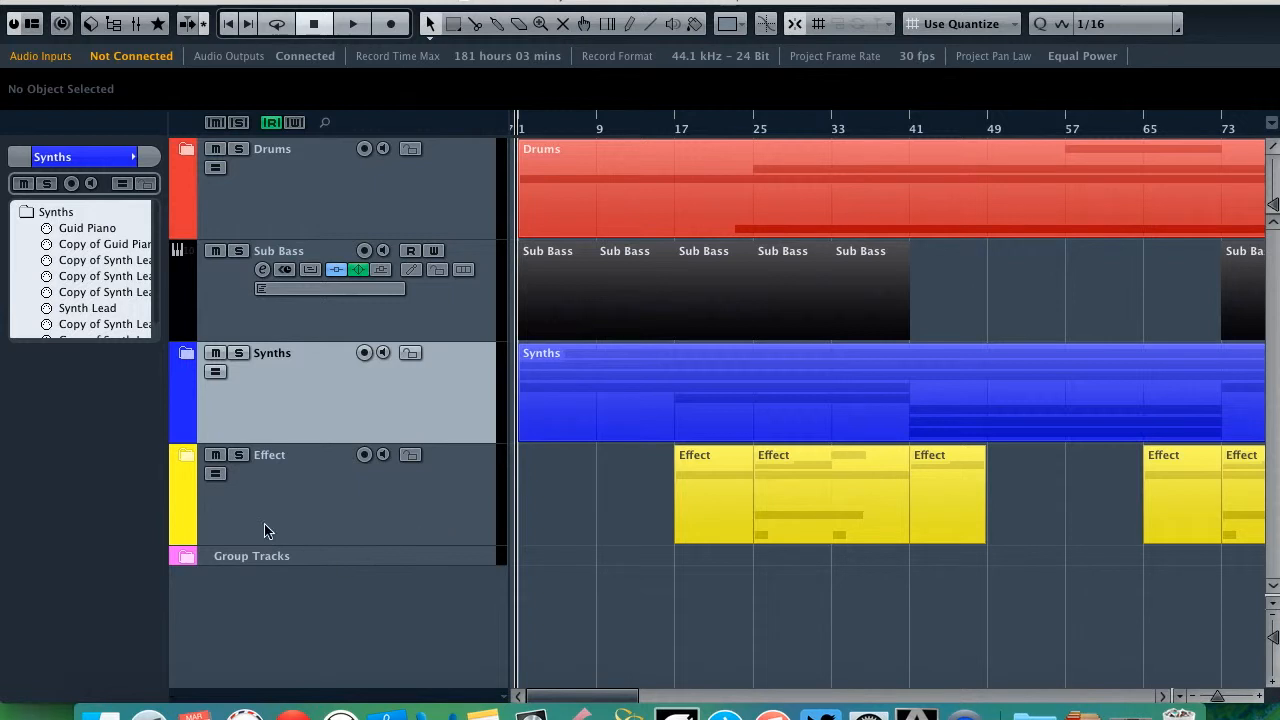
left_click(183, 355)
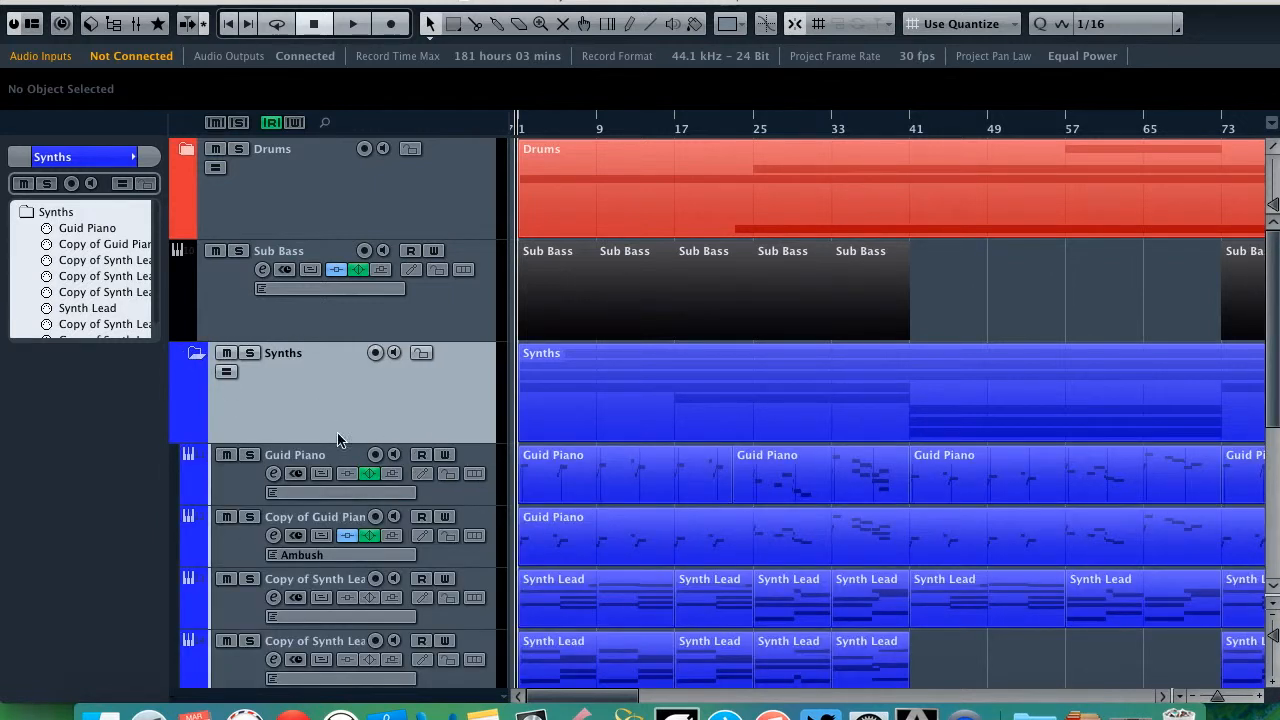
left_click(313, 460)
left_click(88, 250)
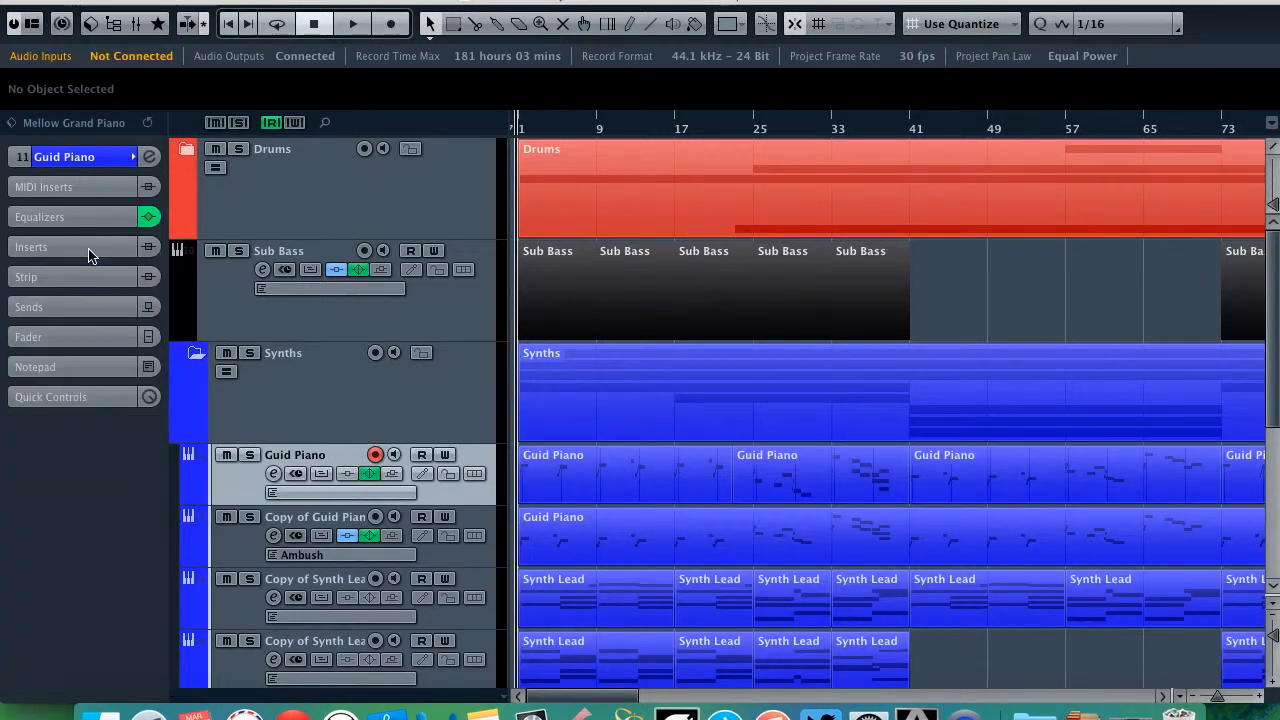
left_click(78, 310)
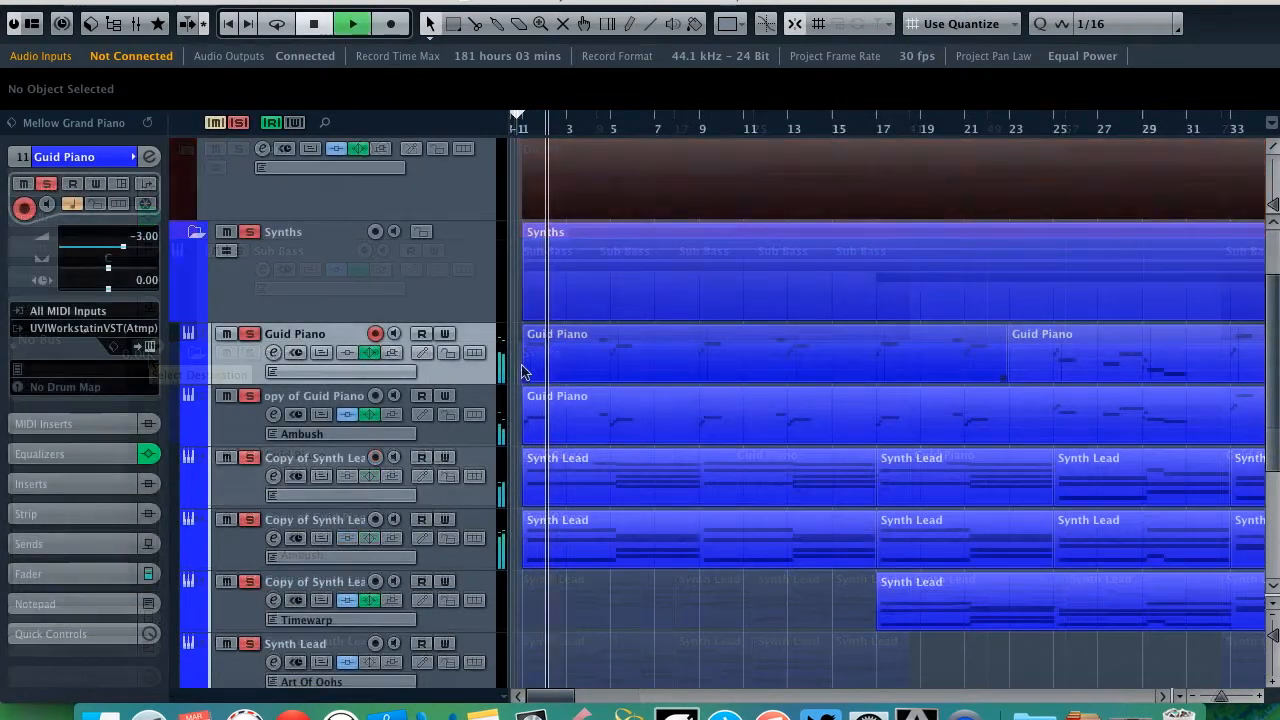
Step: Play the project from the beginning, collapse the Synths folder and select the first Sub Bass part
scroll(535, 392, "up", 5)
left_click_drag(527, 130, 510, 130)
key("space")
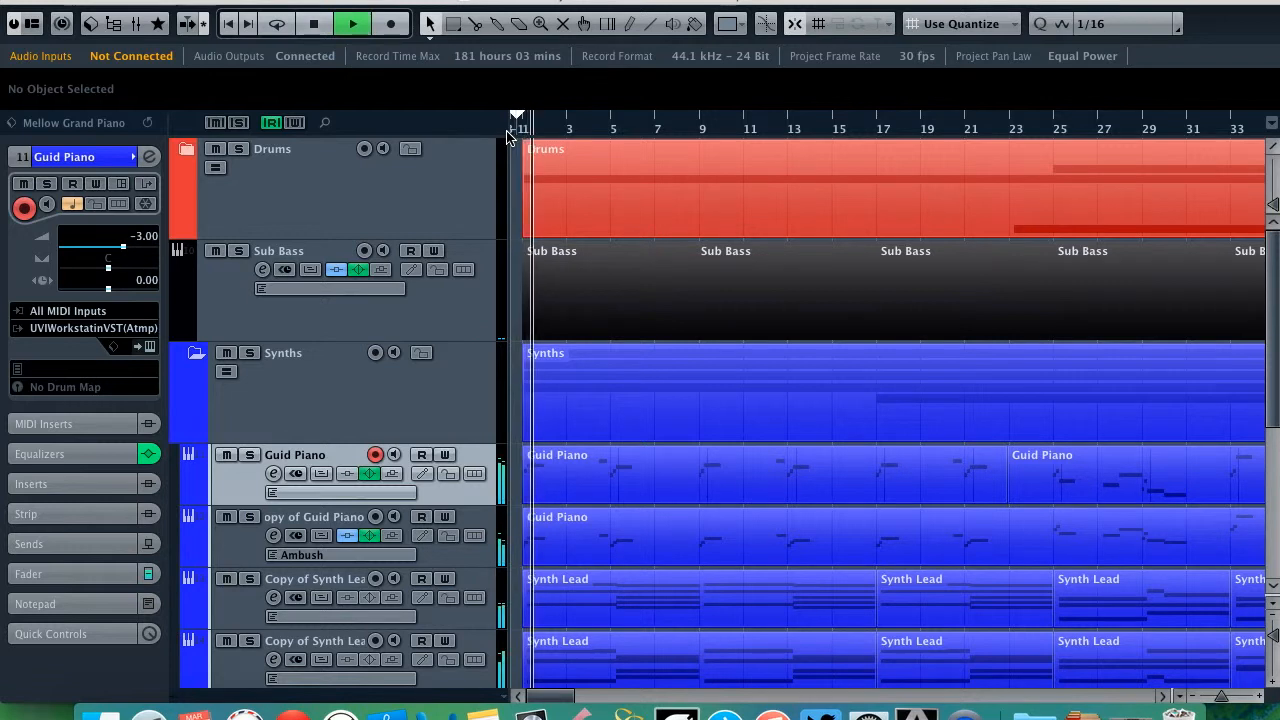
left_click(196, 352)
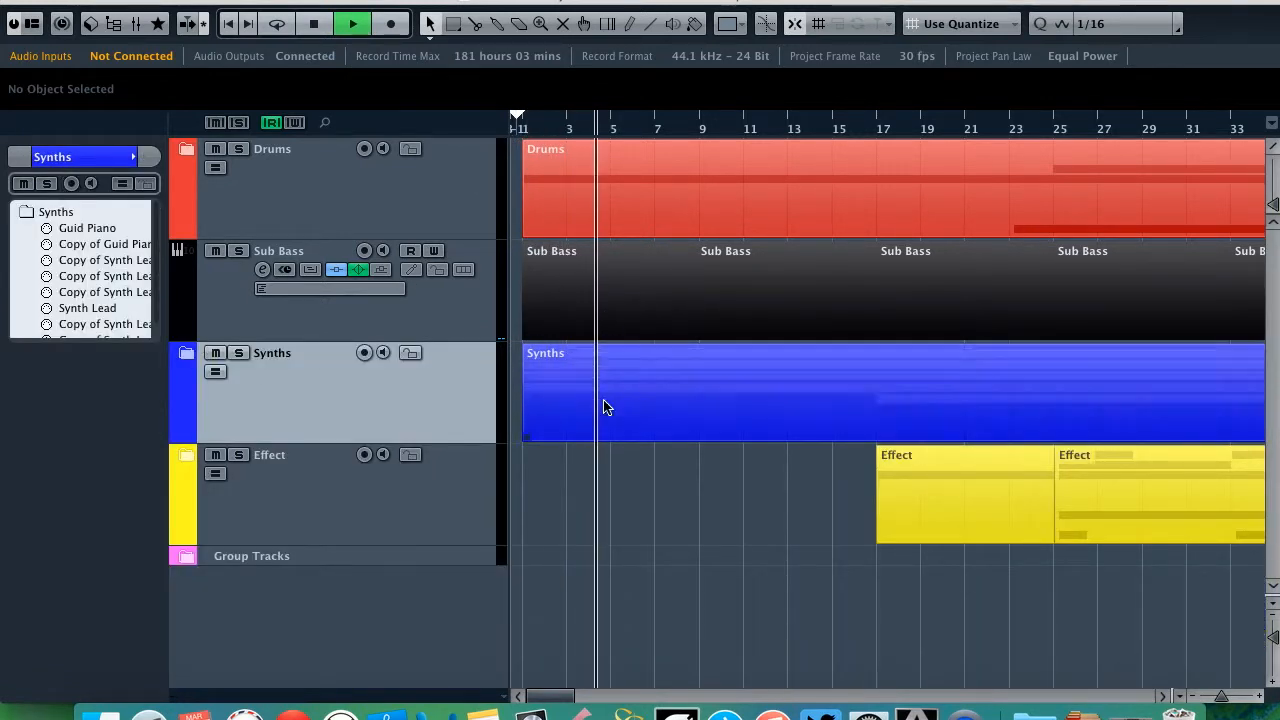
left_click(575, 301)
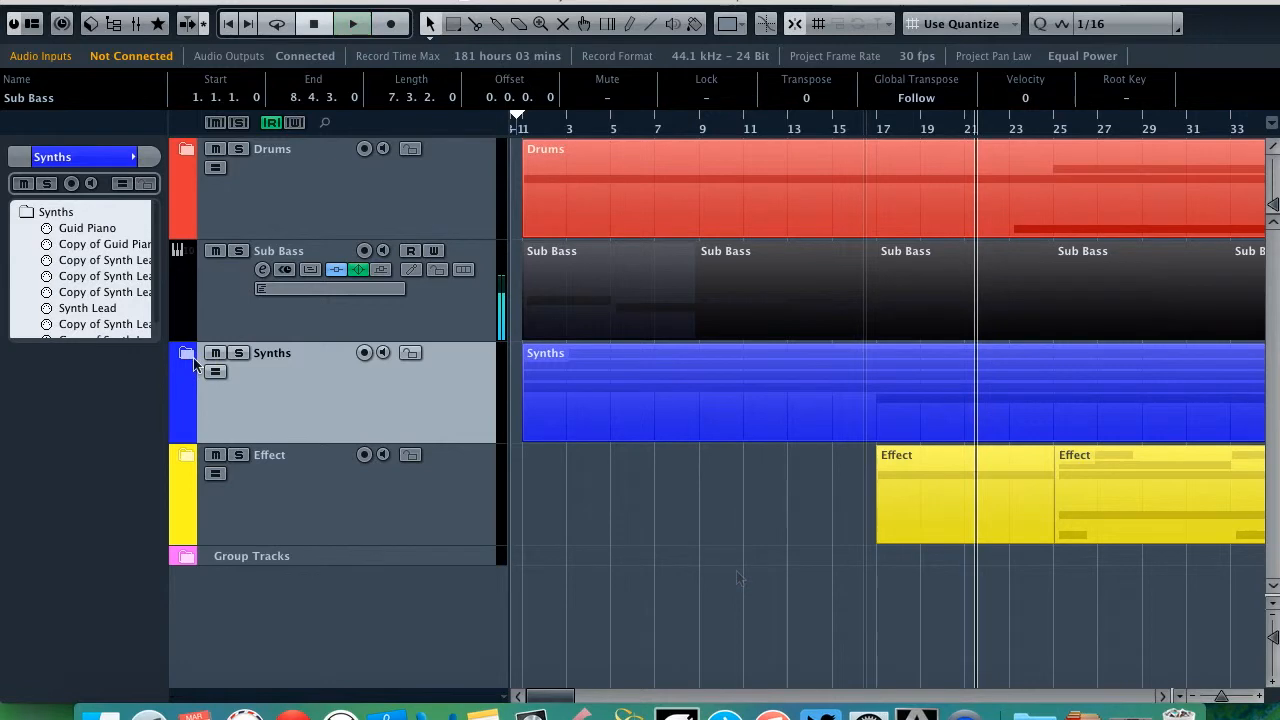
Step: Expand and solo the Synths folder, and select the second Copy of Synth Lead track inside it
left_click(190, 358)
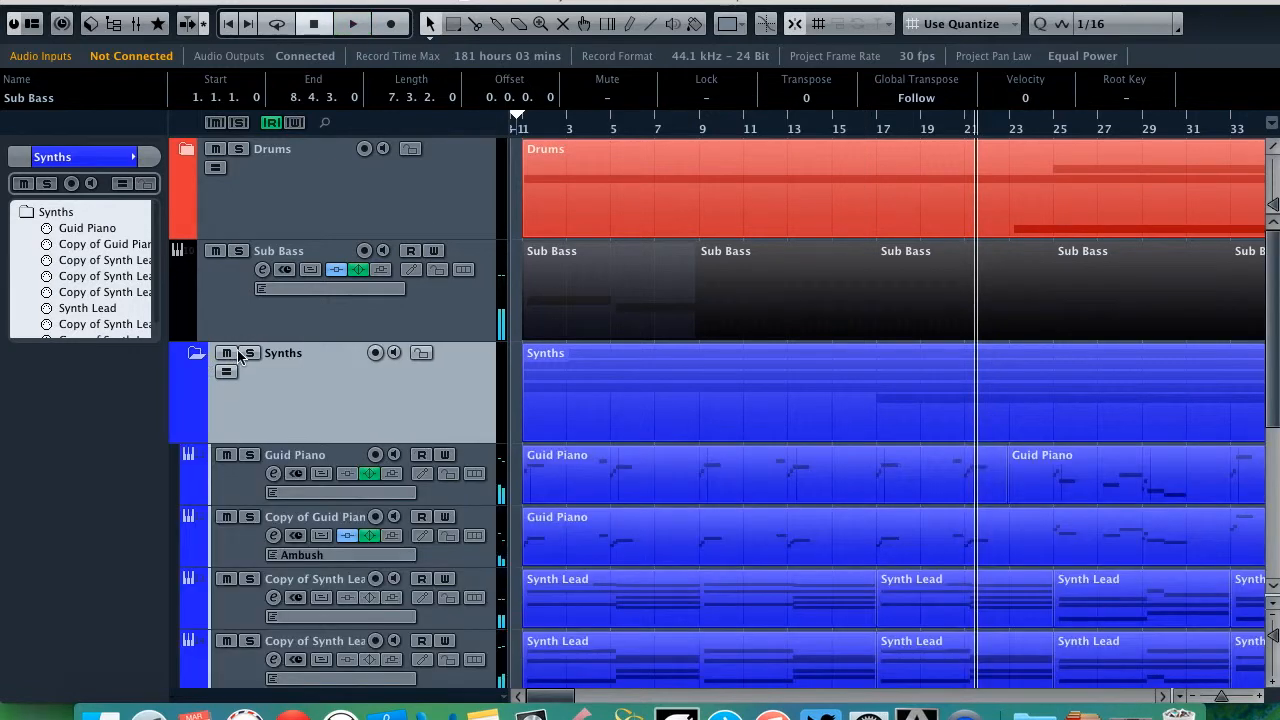
left_click(248, 354)
scroll(698, 432, "down", 5)
left_click(638, 446)
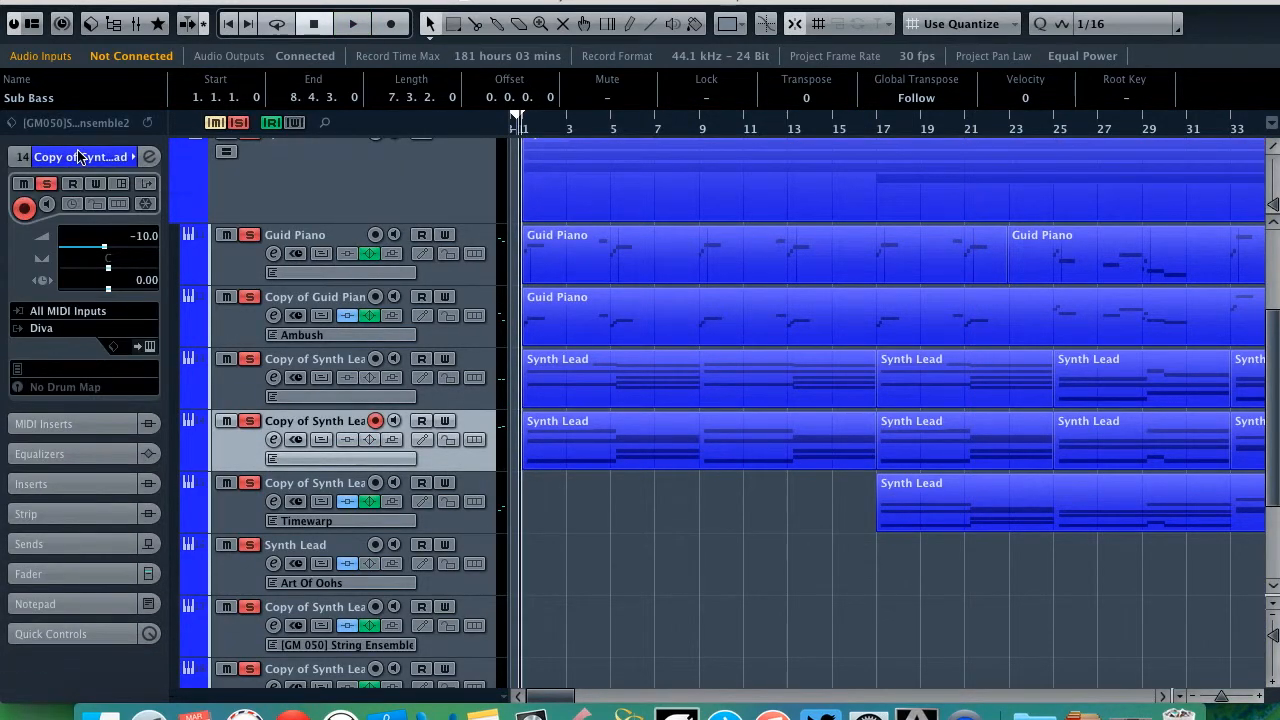
Step: Reopen the mixer, show the synth channels with only the Synth Bus from the group tracks, and collapse the Inserts rack
key("F3")
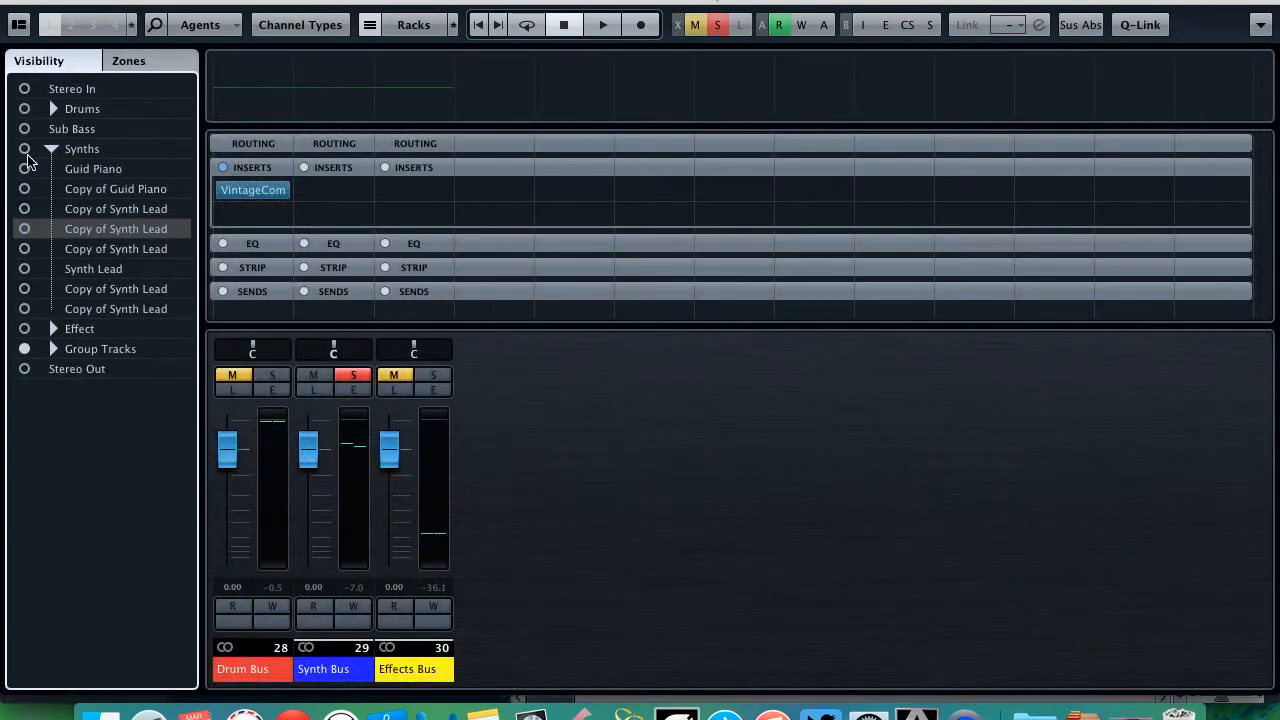
left_click(25, 150)
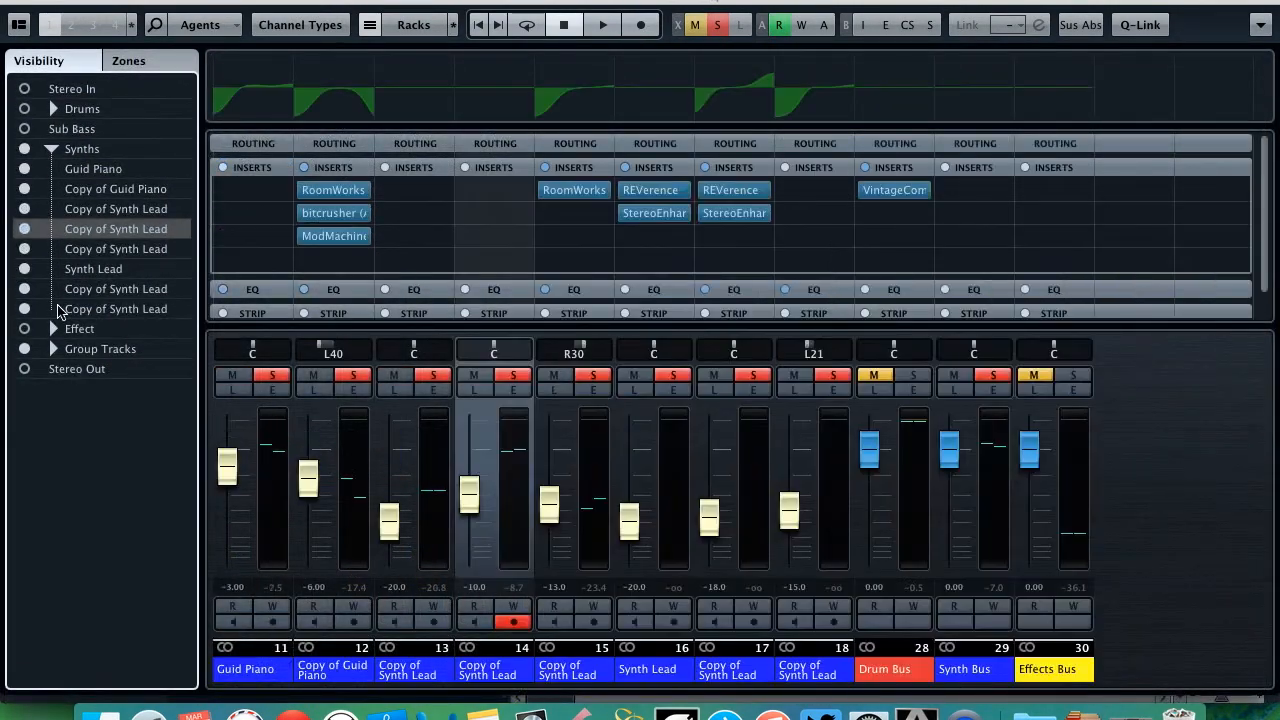
left_click(25, 348)
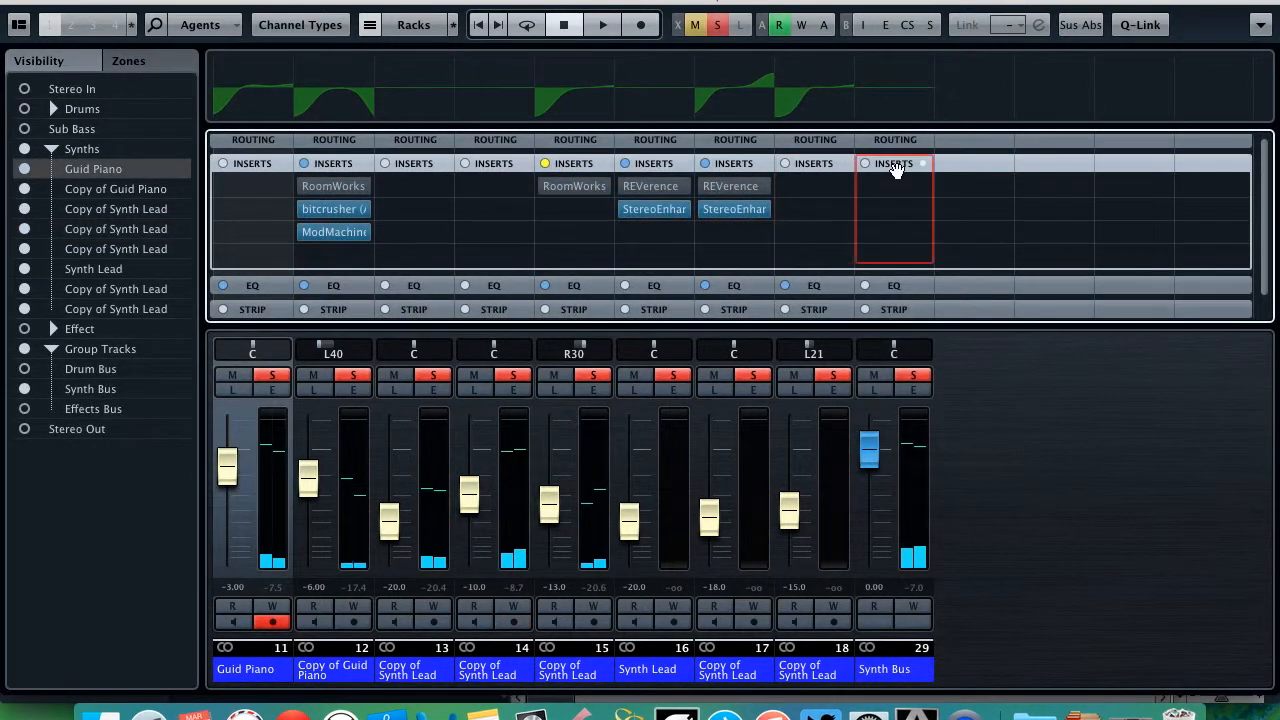
left_click(896, 166)
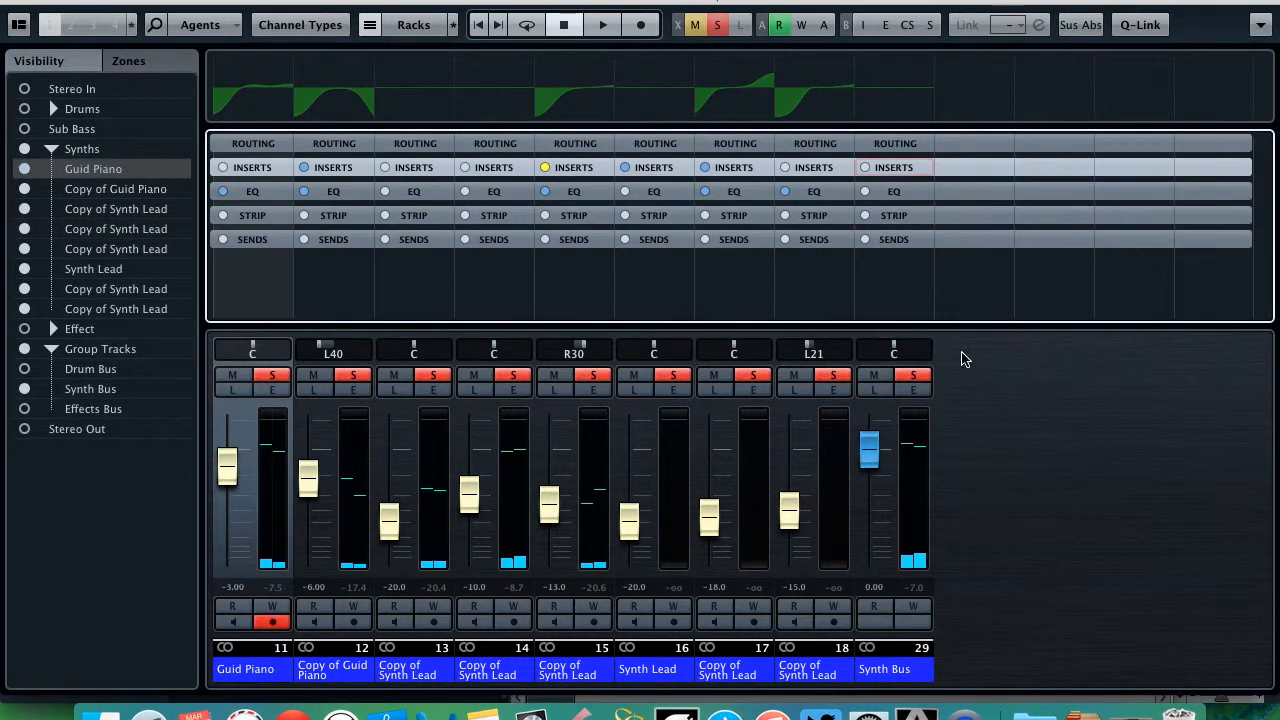
Step: Add a stereo FX channel with the RoomWorks SE reverb to the Synth Bus
right_click(970, 644)
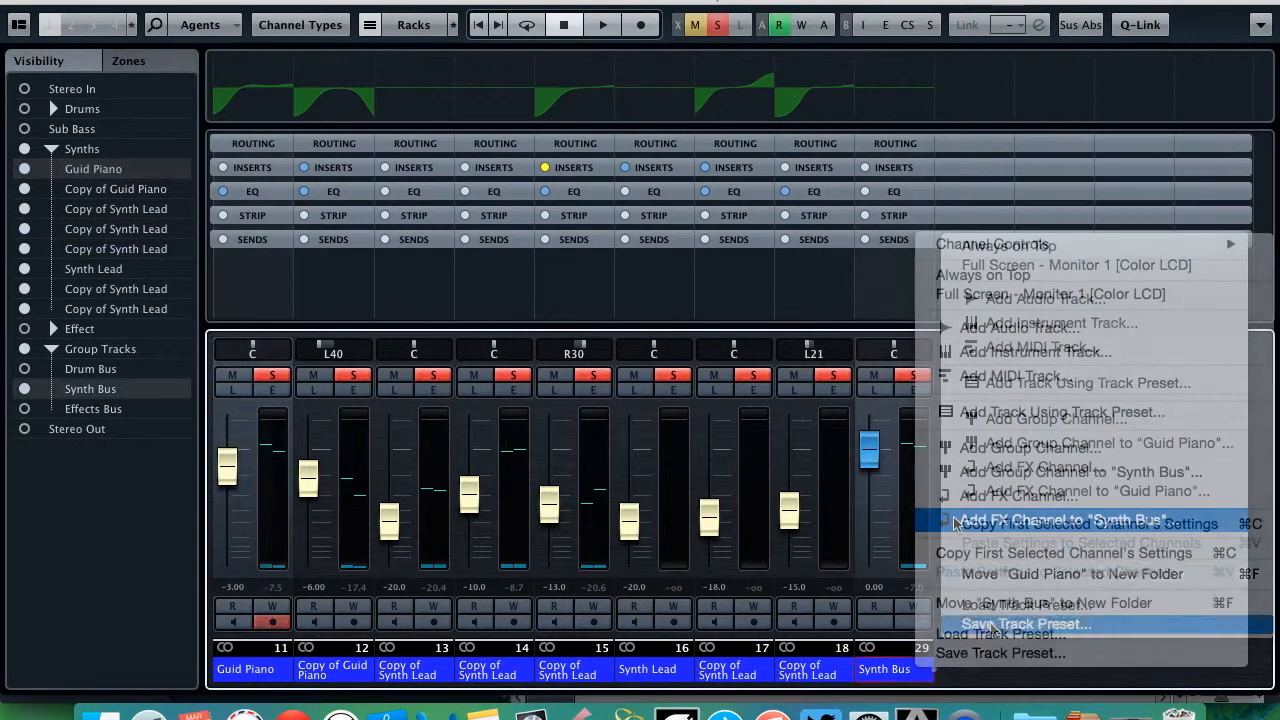
left_click(1020, 518)
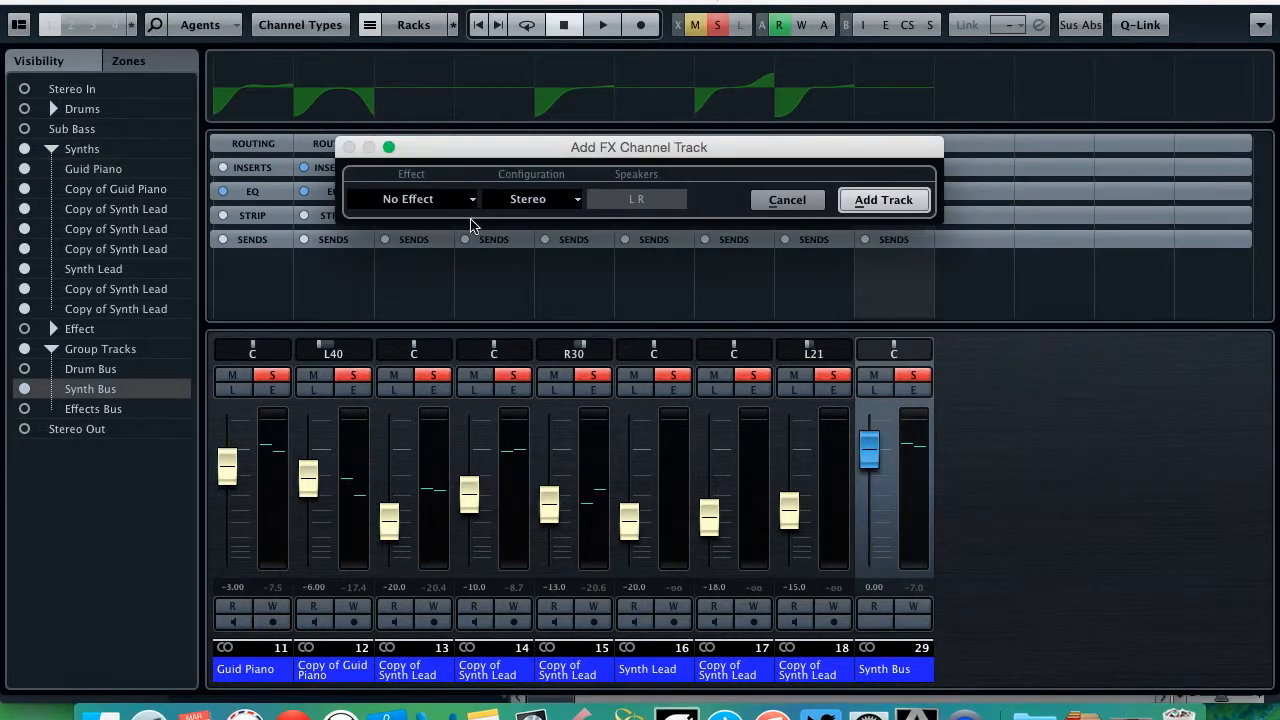
left_click(433, 200)
type("rev")
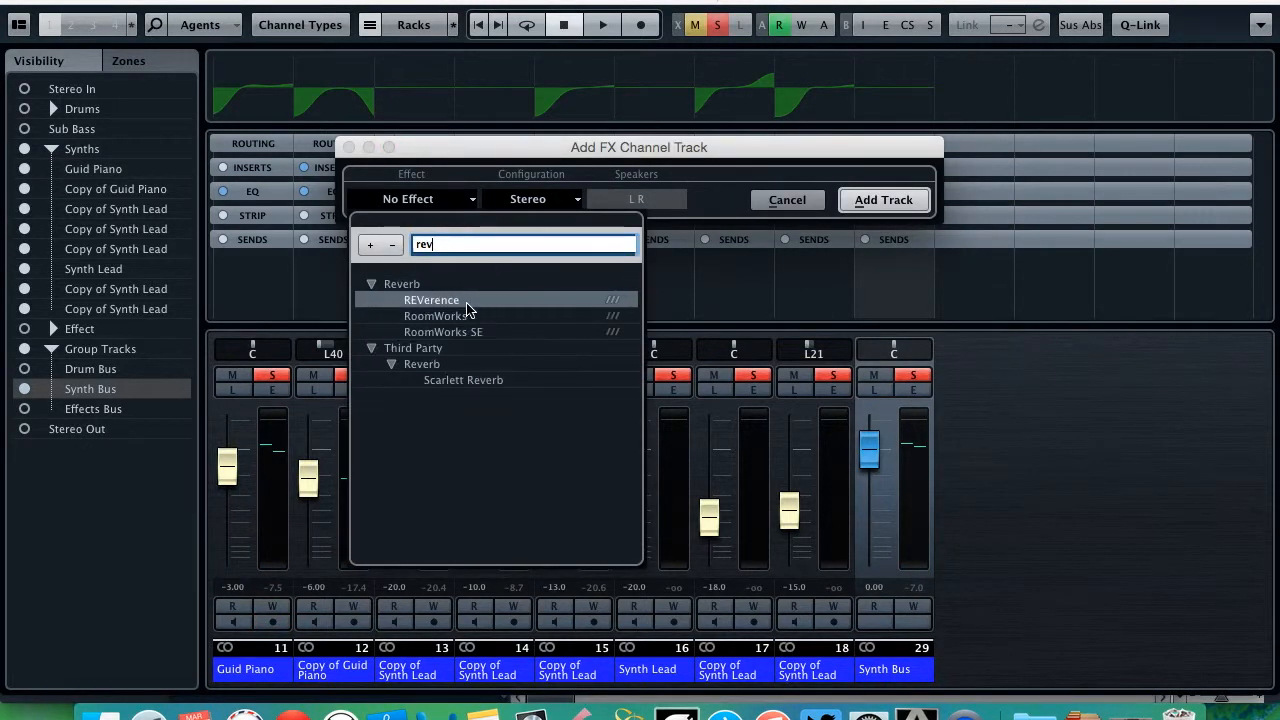
left_click(465, 302)
left_click(462, 206)
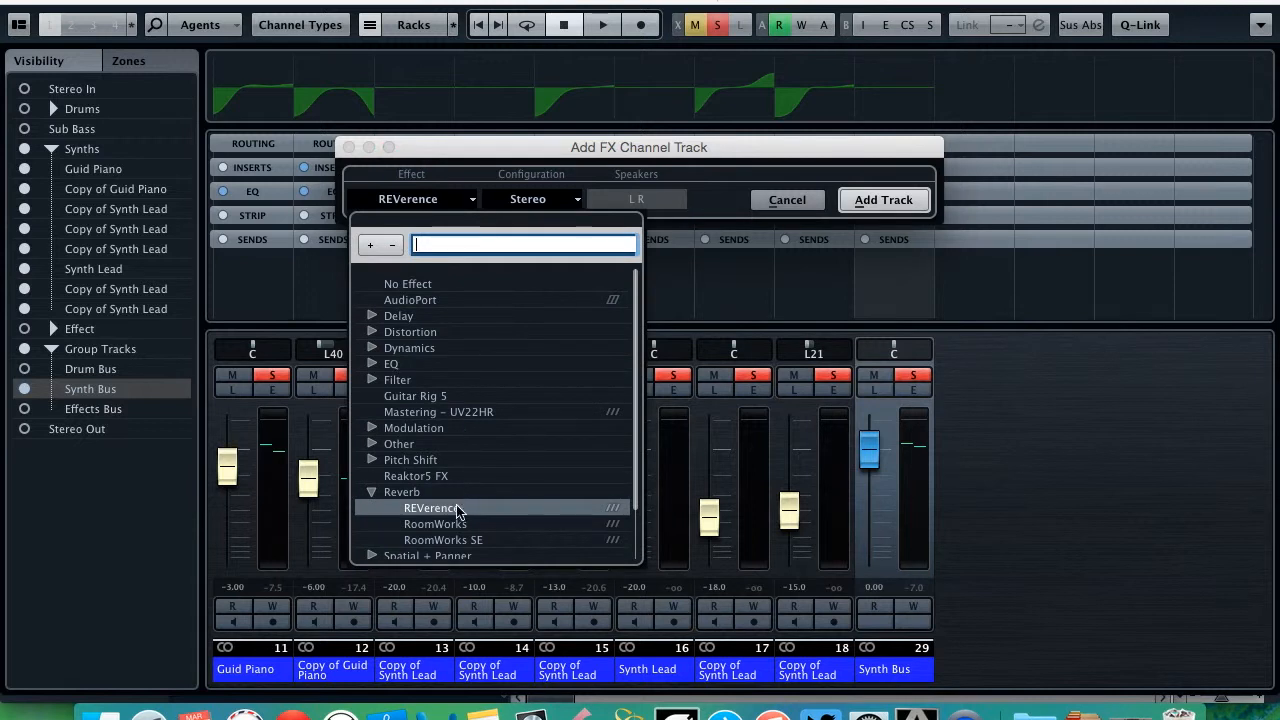
left_click(463, 540)
left_click(883, 200)
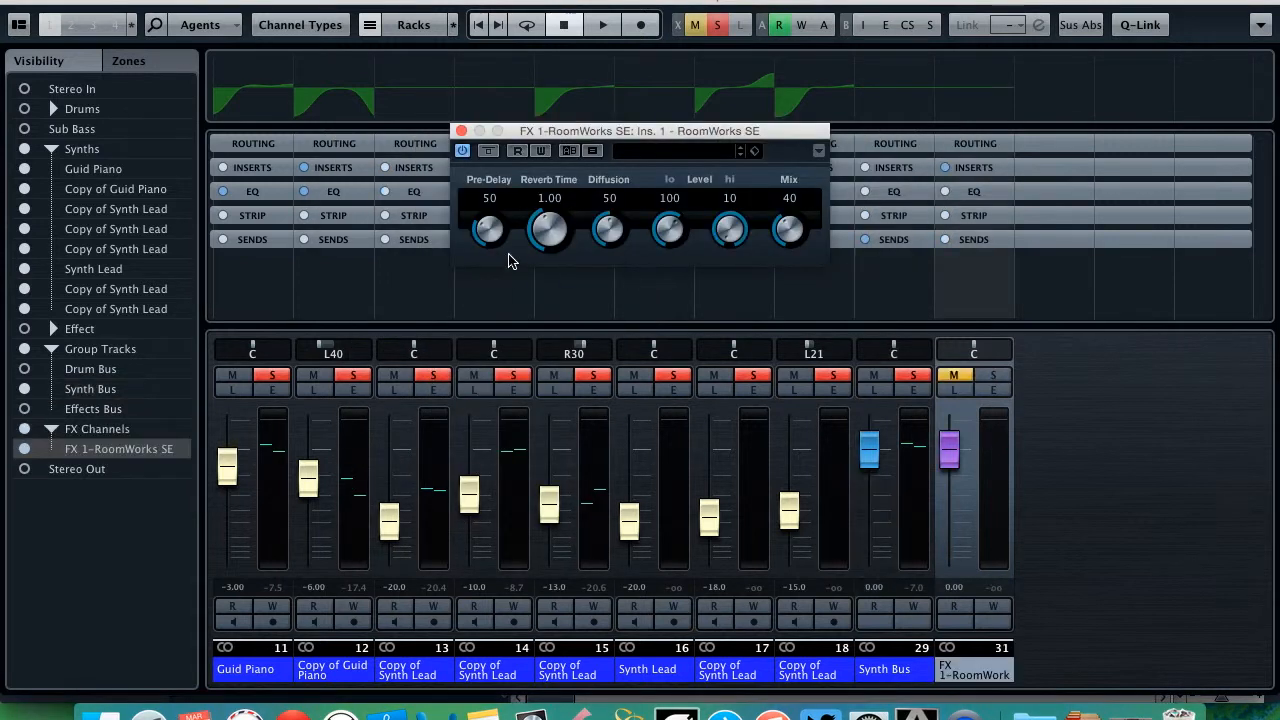
Step: Set the RoomWorks SE reverb time to 3.00, the pre-delay to 0 and the diffusion to 50
left_click(548, 199)
type("3")
key("Return")
left_click(493, 237)
mouse_move(616, 236)
left_mouse_down()
mouse_move(622, 270)
mouse_move(620, 250)
left_mouse_up()
double_click(609, 199)
type("50")
key("Return")
Step: Set the reverb's low level to 10, high level to 20 and mix to 100, and close the plug-in
left_click_drag(684, 230, 686, 413)
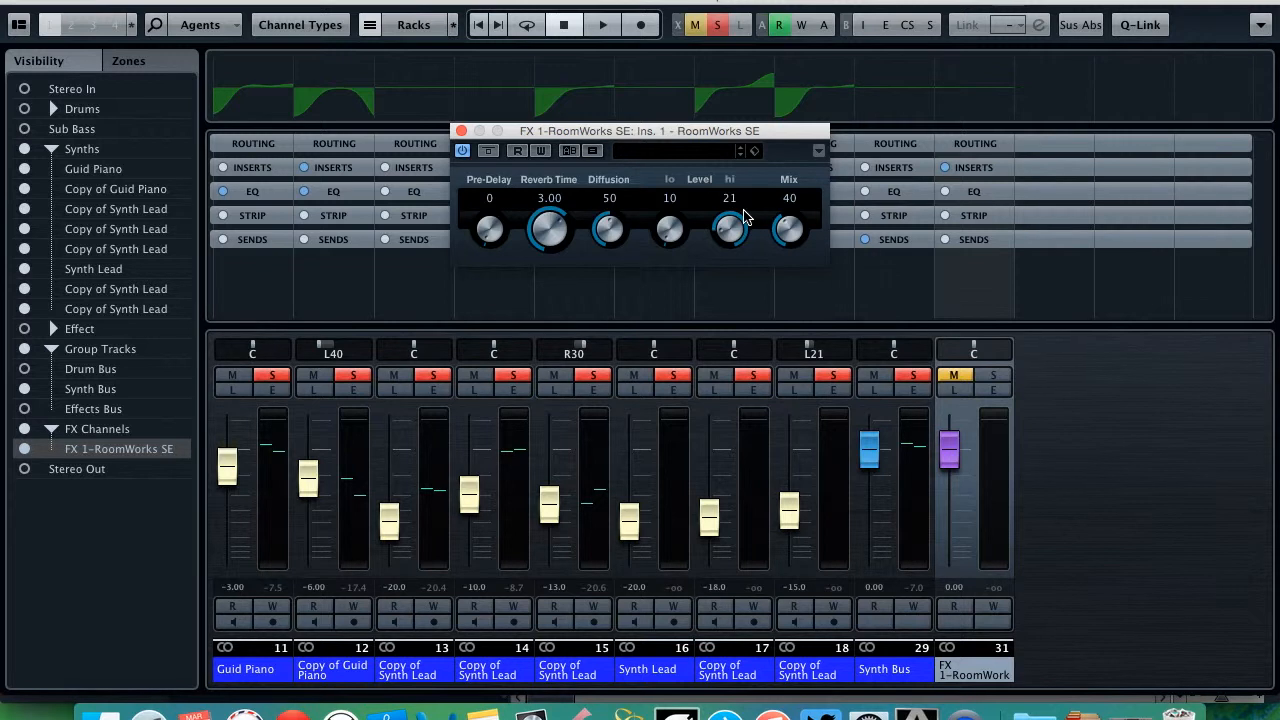
left_click_drag(797, 250, 774, 47)
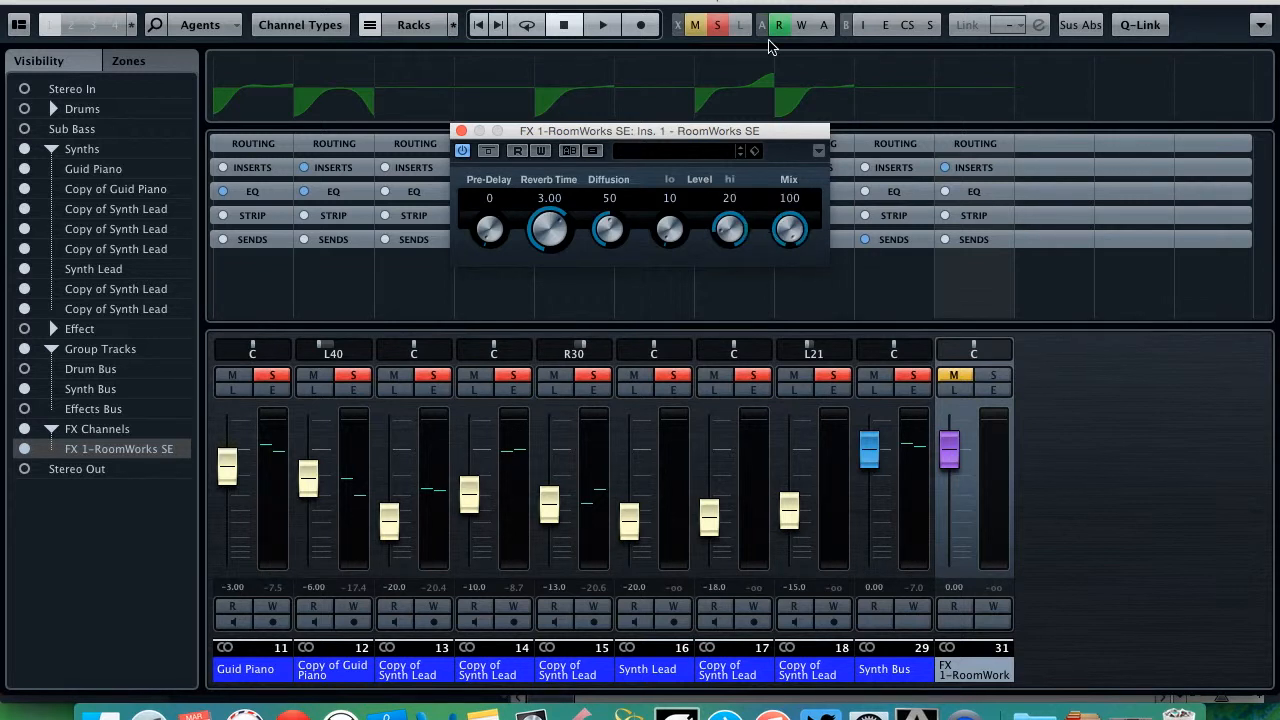
left_click(461, 131)
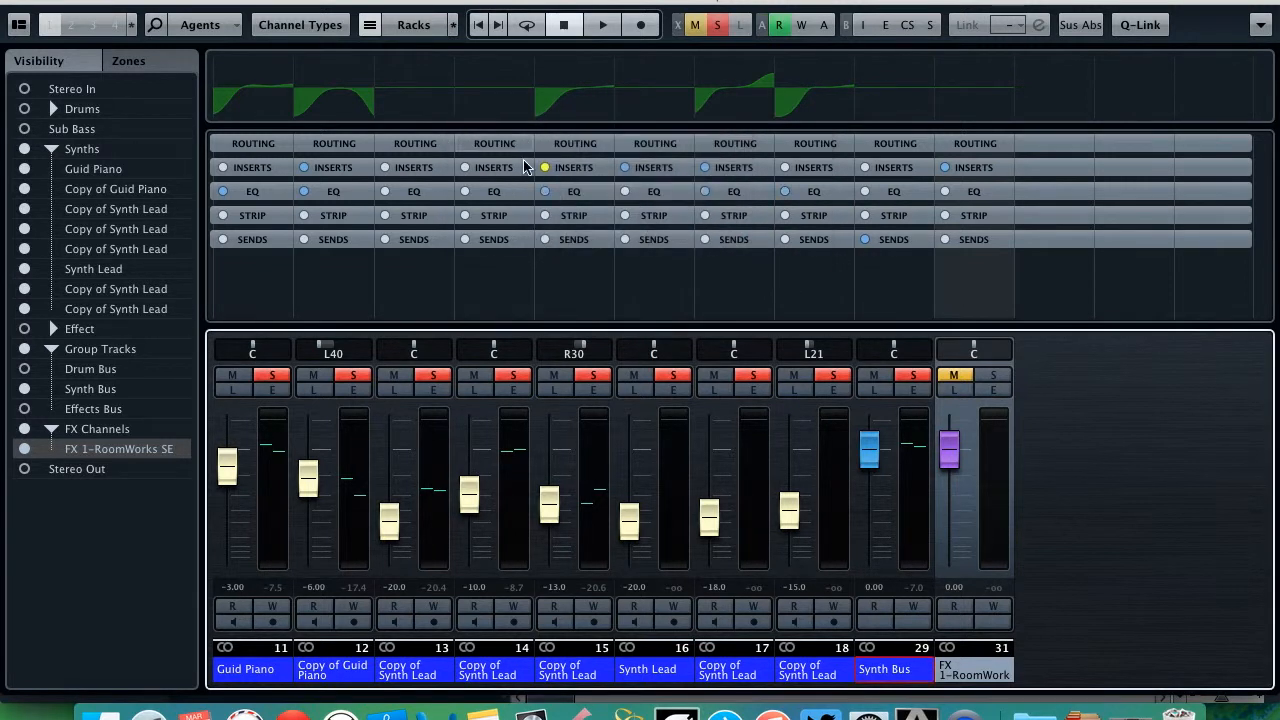
Step: Solo the RoomWorks SE FX channel, audition the mix, and expand the Sends rack to show the Synth Bus send
left_click(993, 375)
key("space")
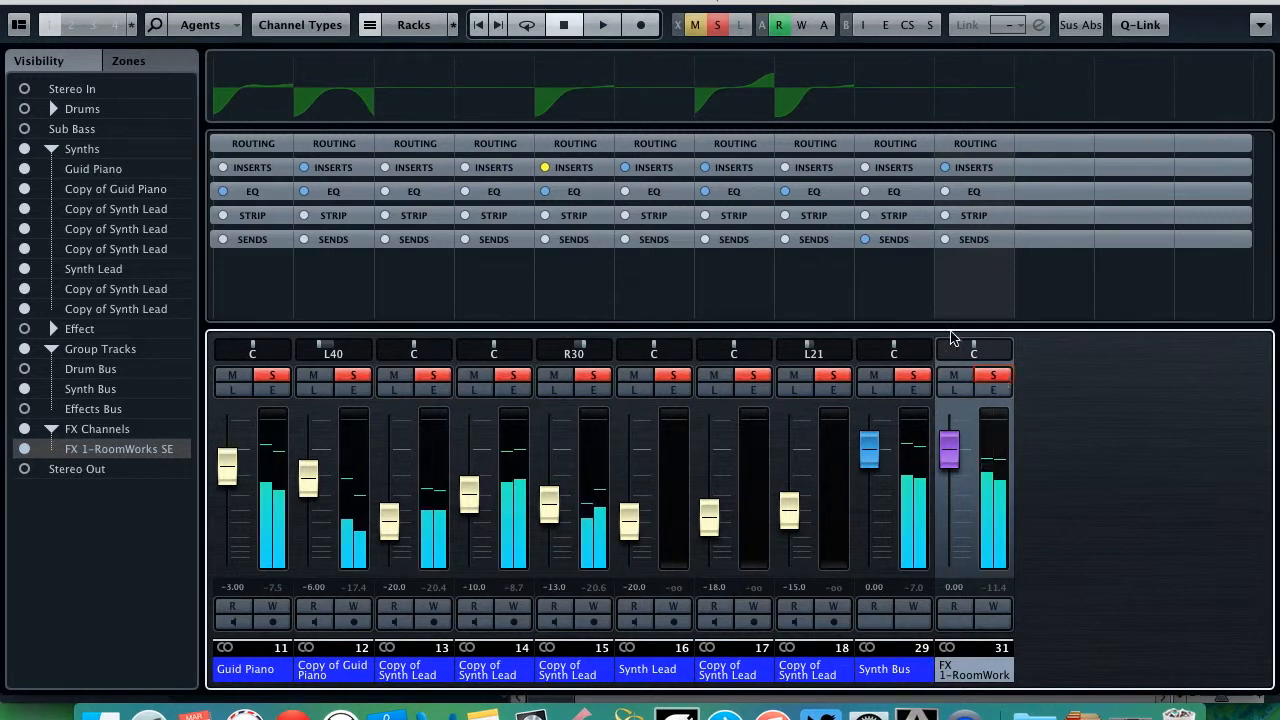
left_click(893, 240)
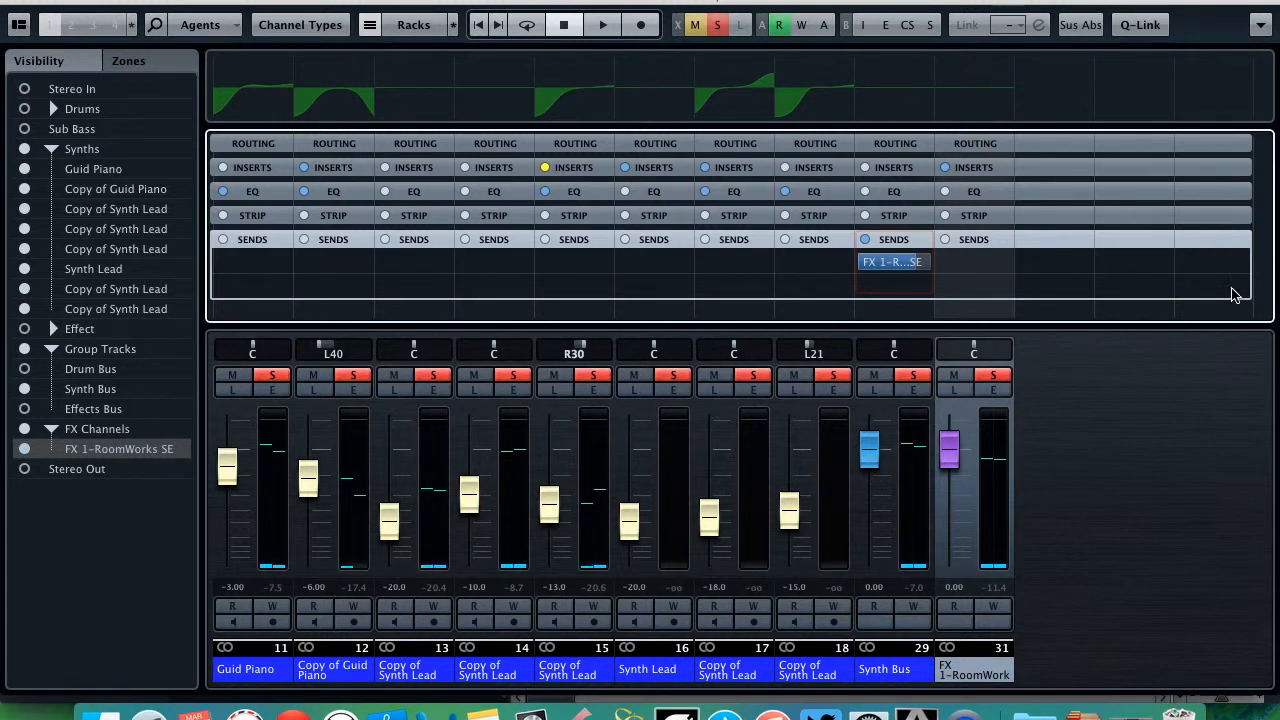
left_click(864, 261)
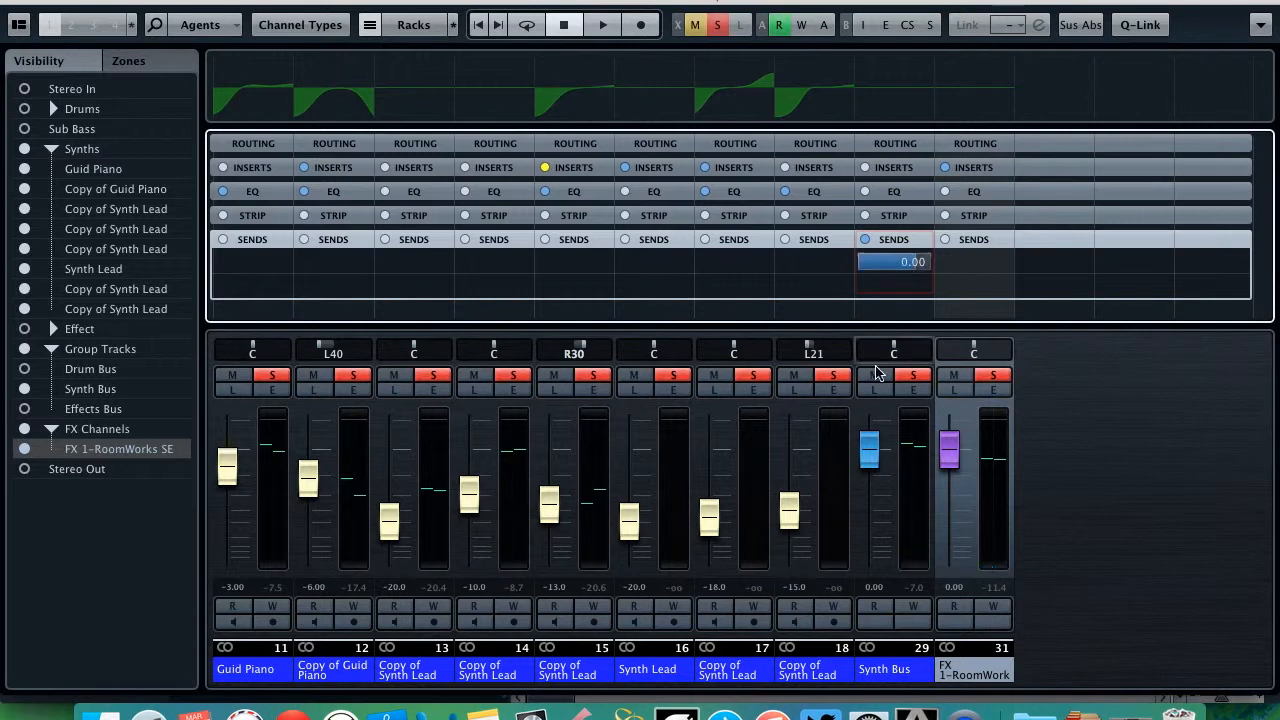
Step: Lower the Synth Bus send to FX 1-RoomWorks SE to -10.5 in its channel settings, audition it, and close the settings
left_click(914, 389)
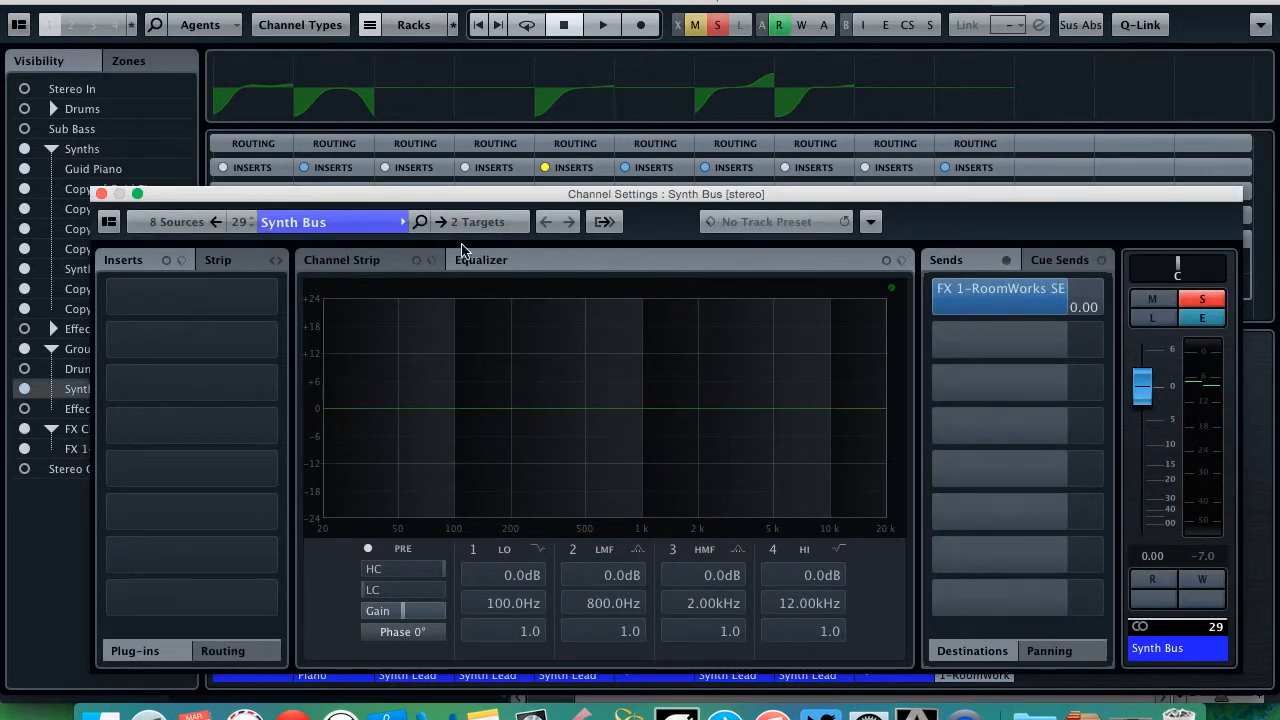
left_click(383, 262)
left_click(220, 260)
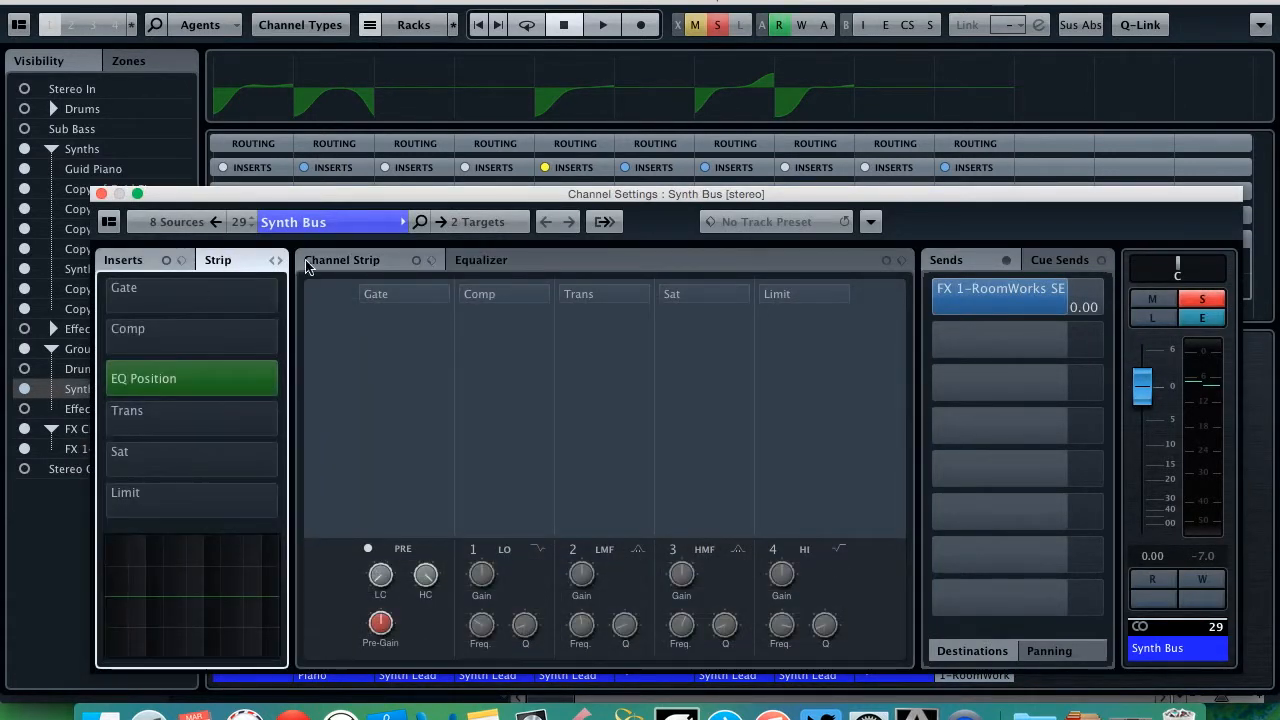
left_click_drag(922, 196, 757, 191)
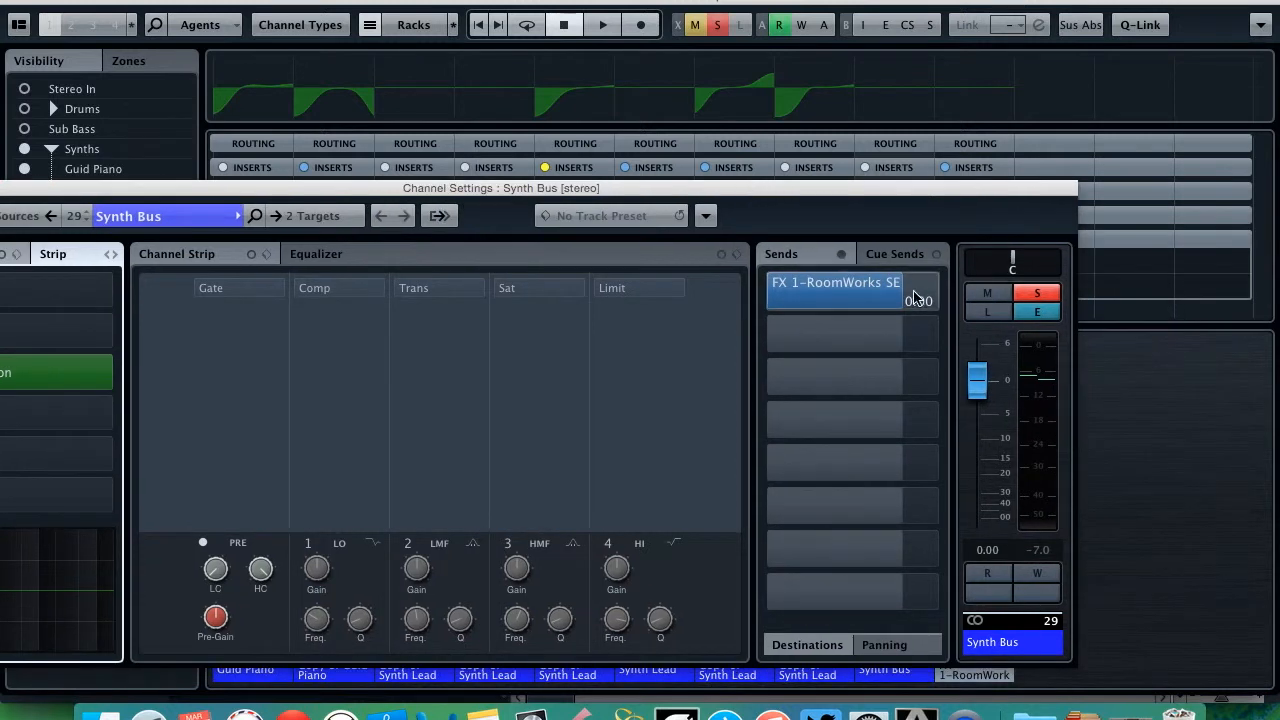
left_click_drag(906, 296, 838, 310)
key("space")
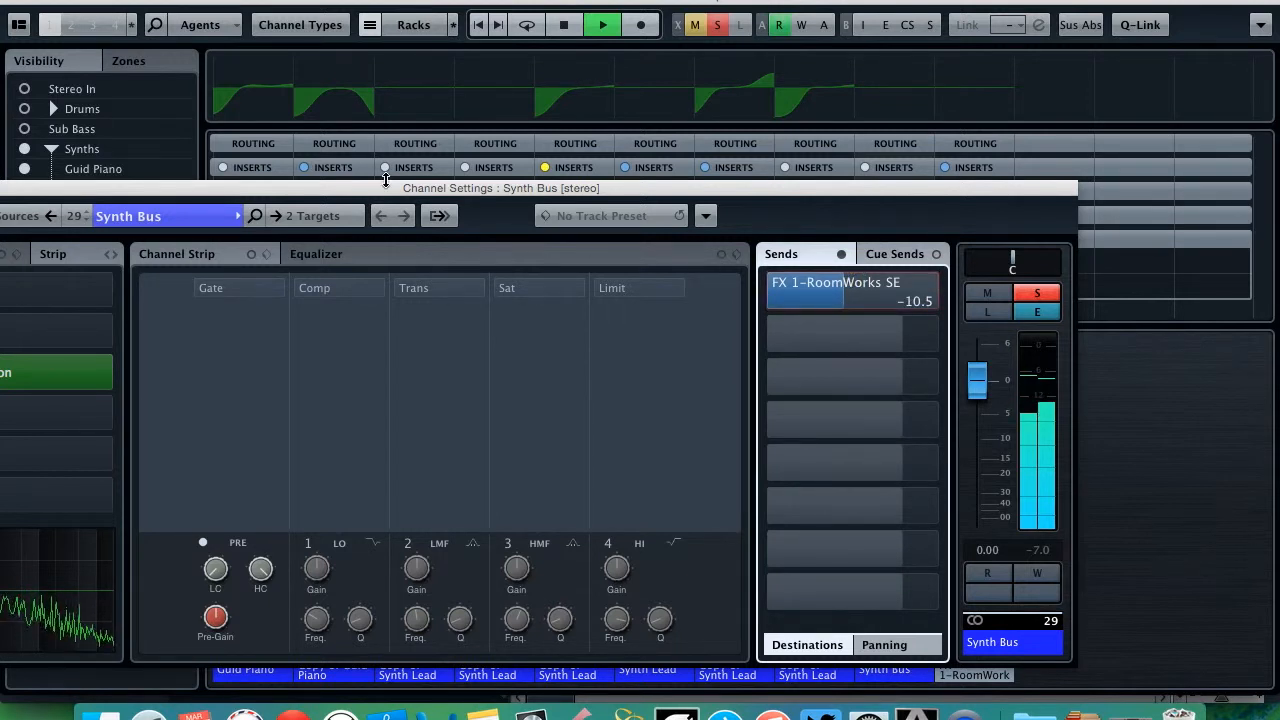
left_click_drag(362, 187, 468, 185)
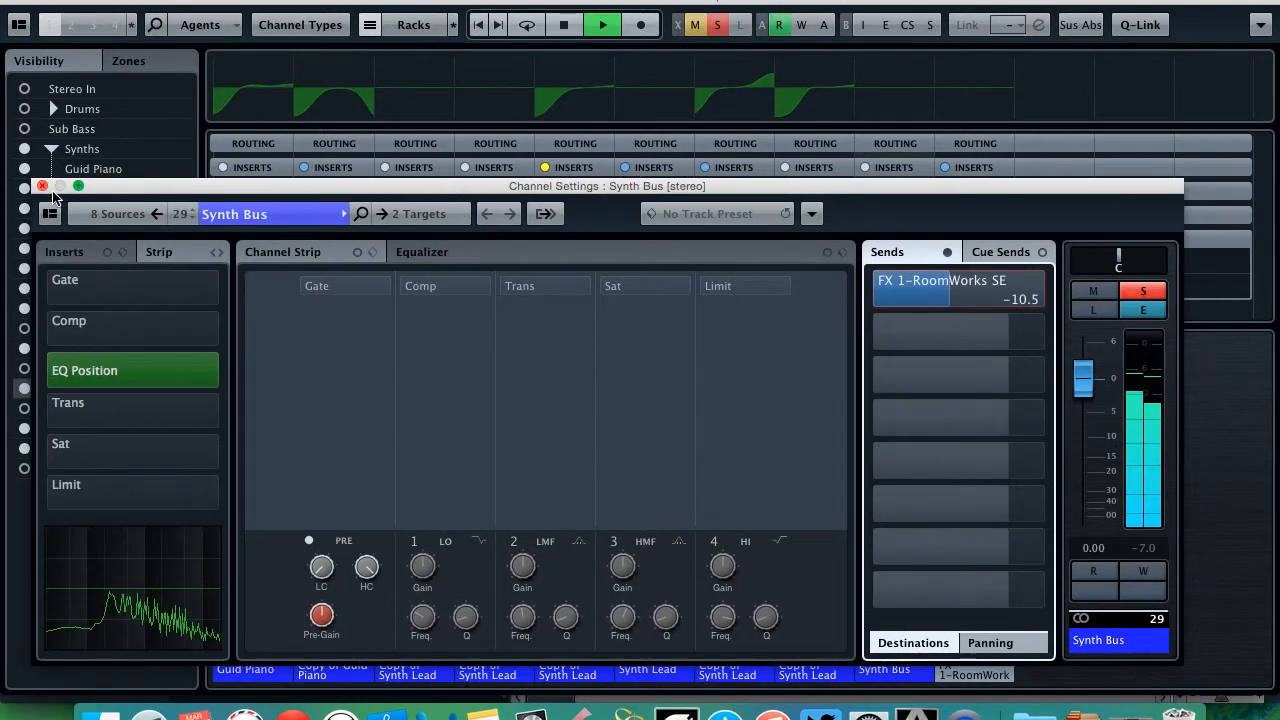
left_click(42, 186)
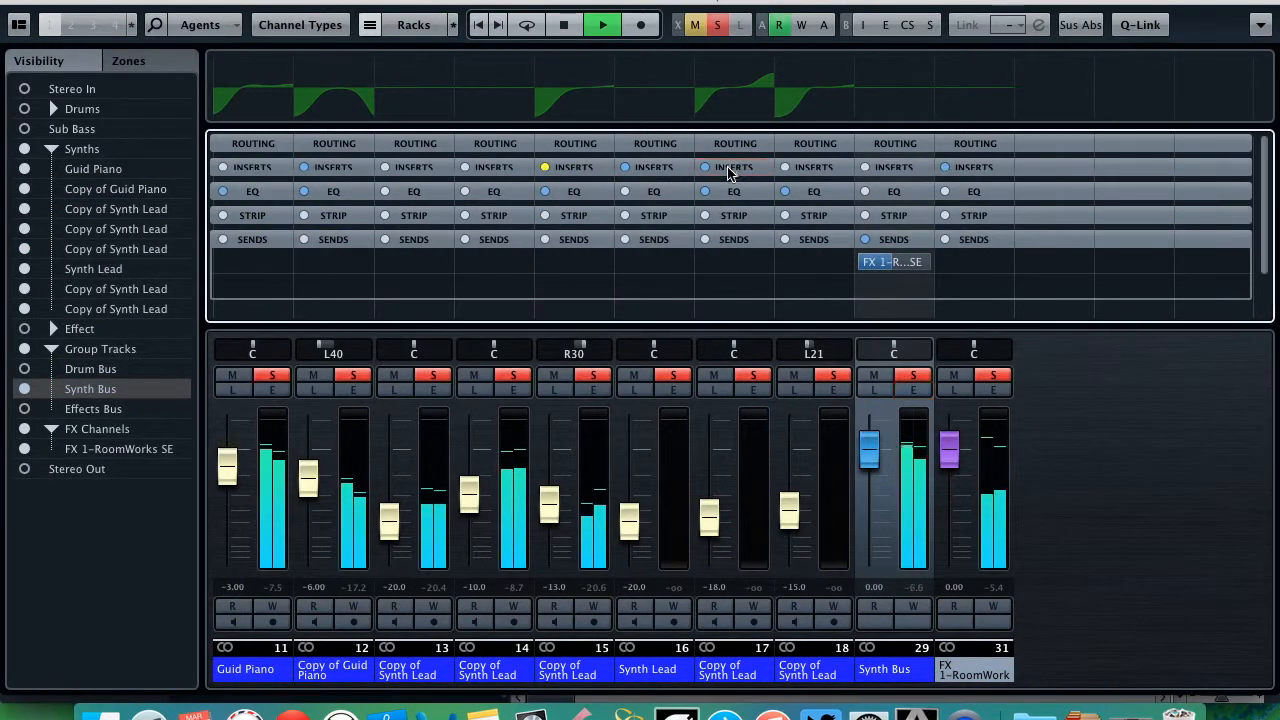
left_click(735, 167)
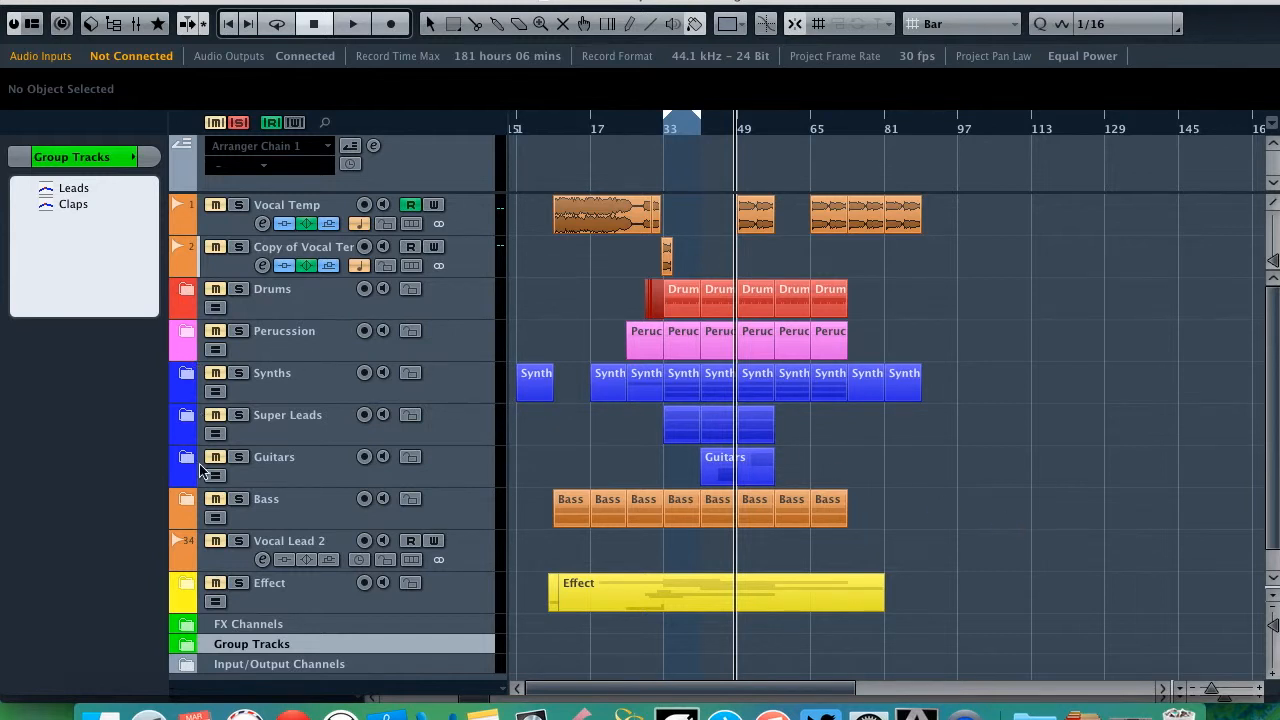
Step: Expand the Group Tracks folder and select the Leads group to inspect its output routing
left_click(188, 645)
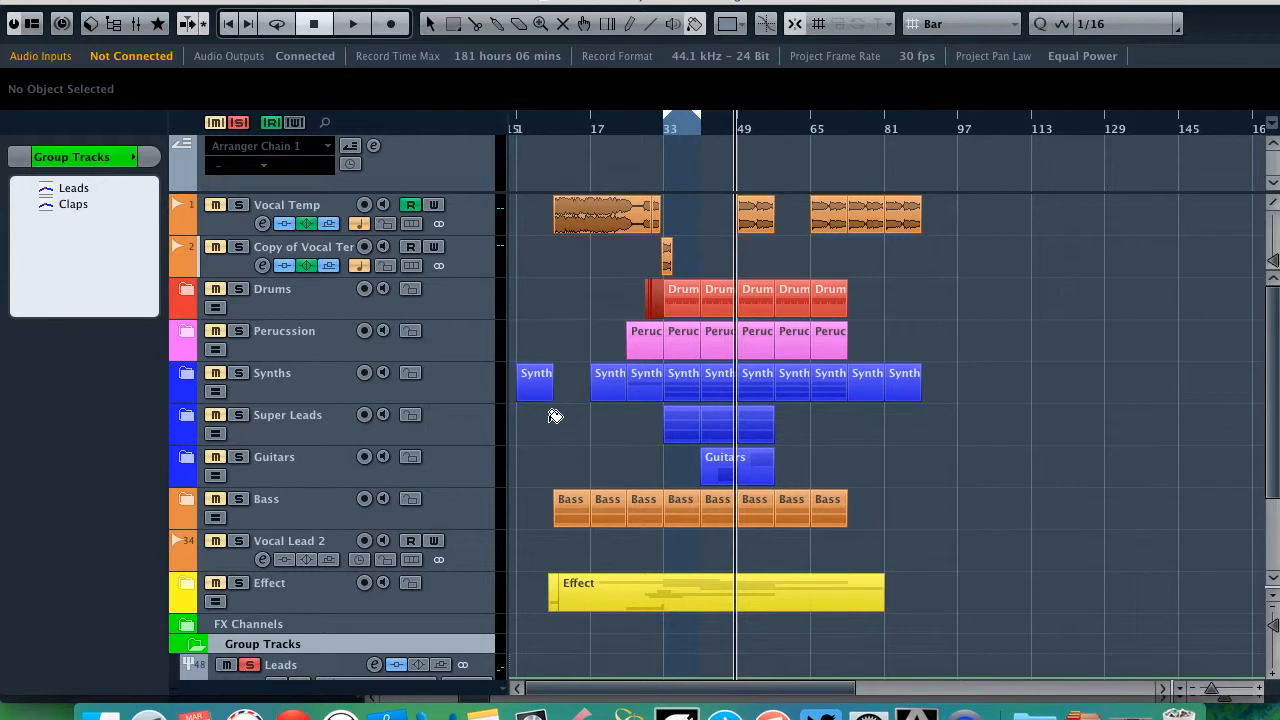
left_click(330, 391)
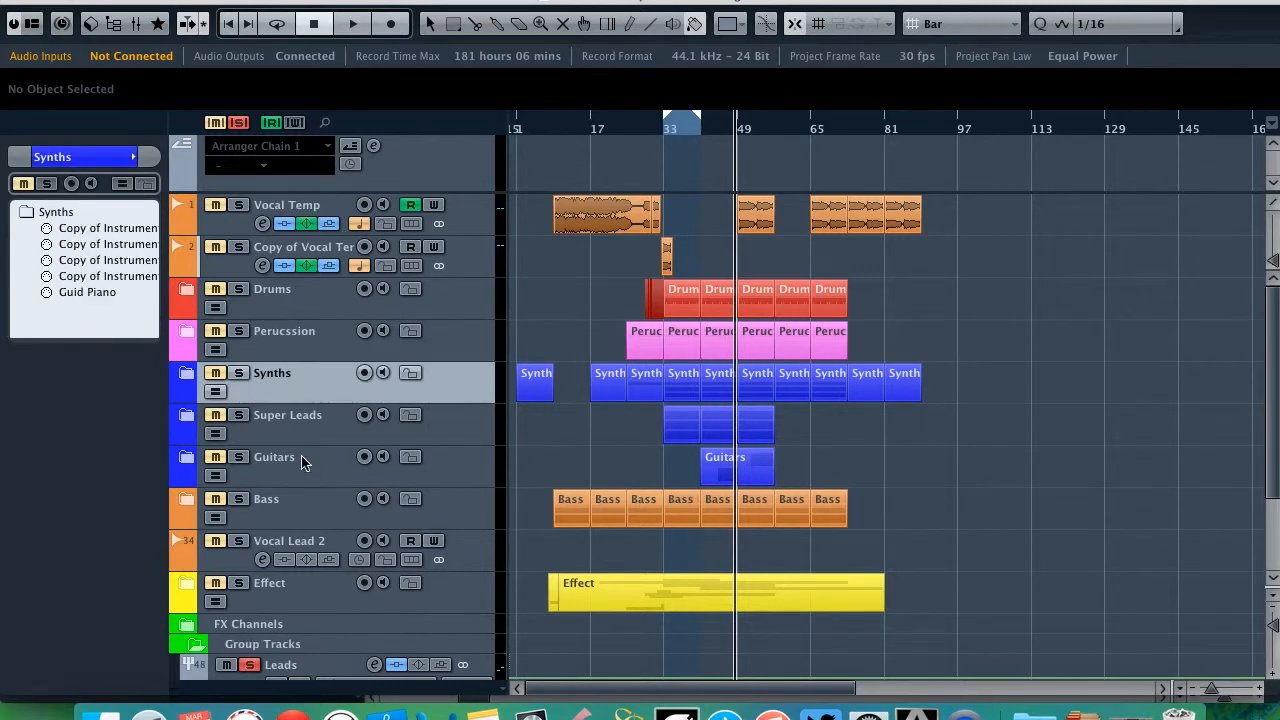
scroll(300, 465, "down", 4)
left_click(293, 517)
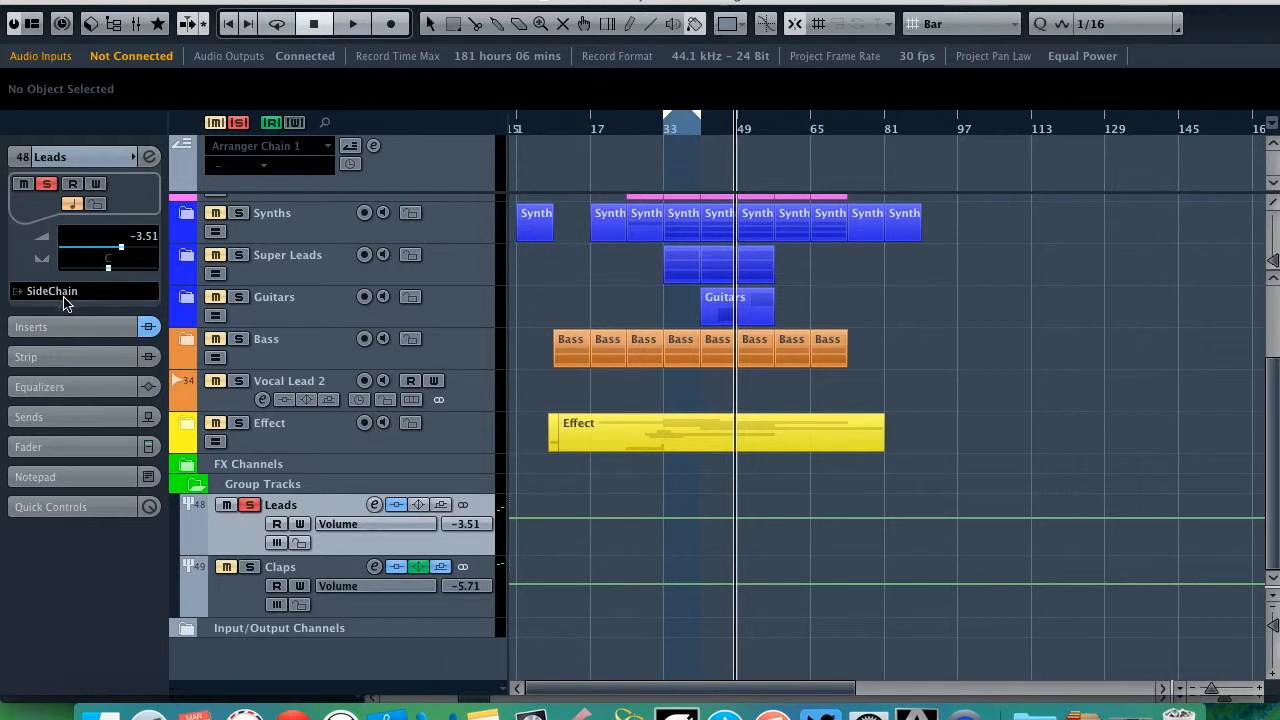
Step: Expand the FX Channels folder, inspect the SideChain channel's inserts, and view its VolumeShaper3 curve
left_click(190, 468)
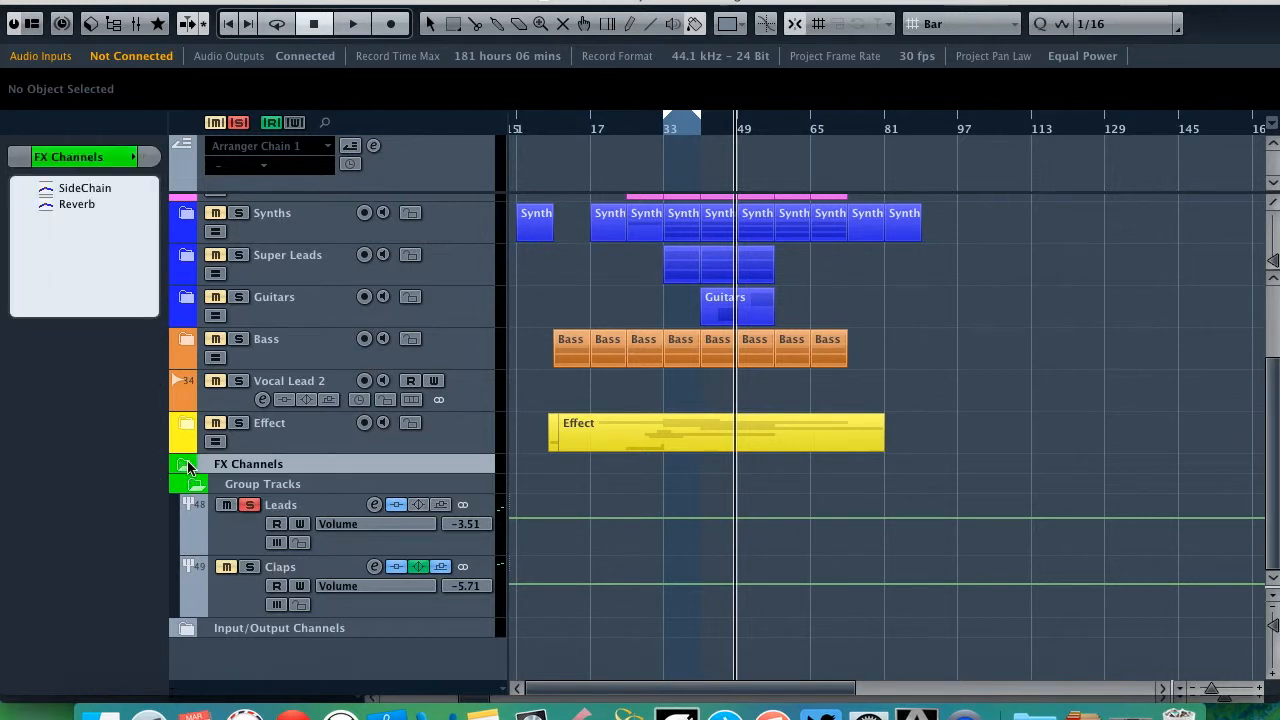
left_click(187, 464)
left_click(308, 510)
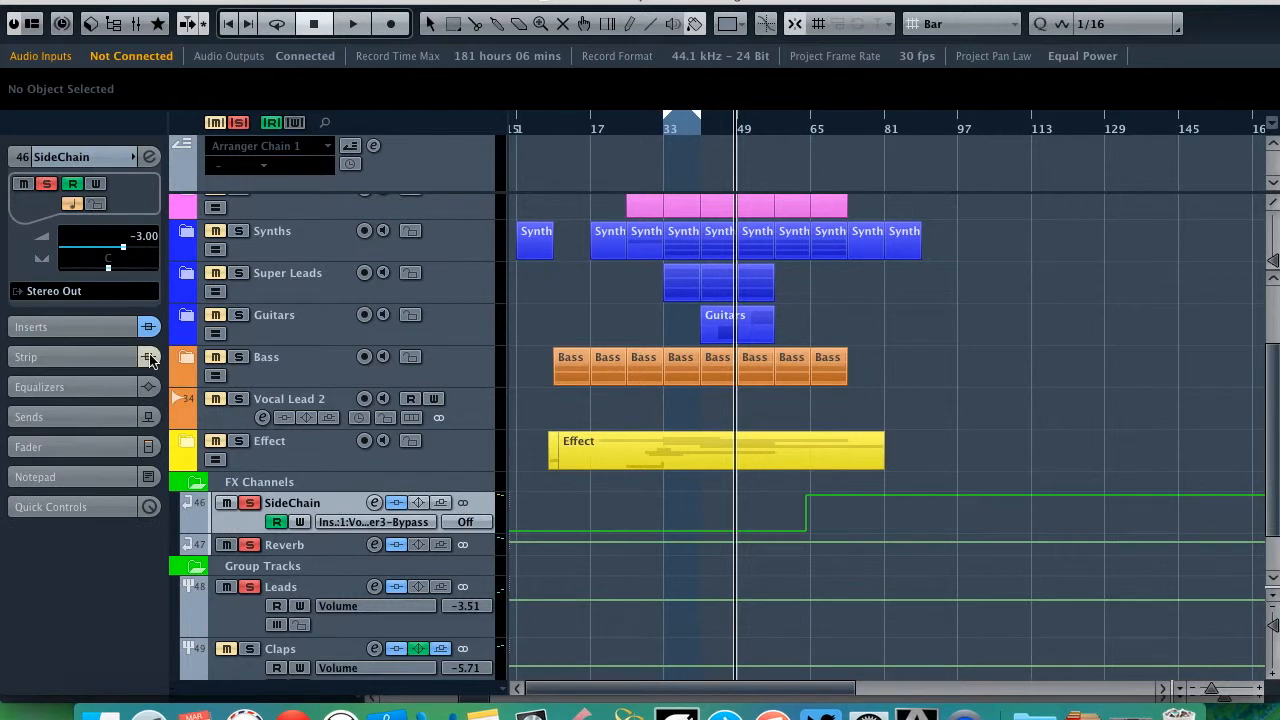
left_click(88, 325)
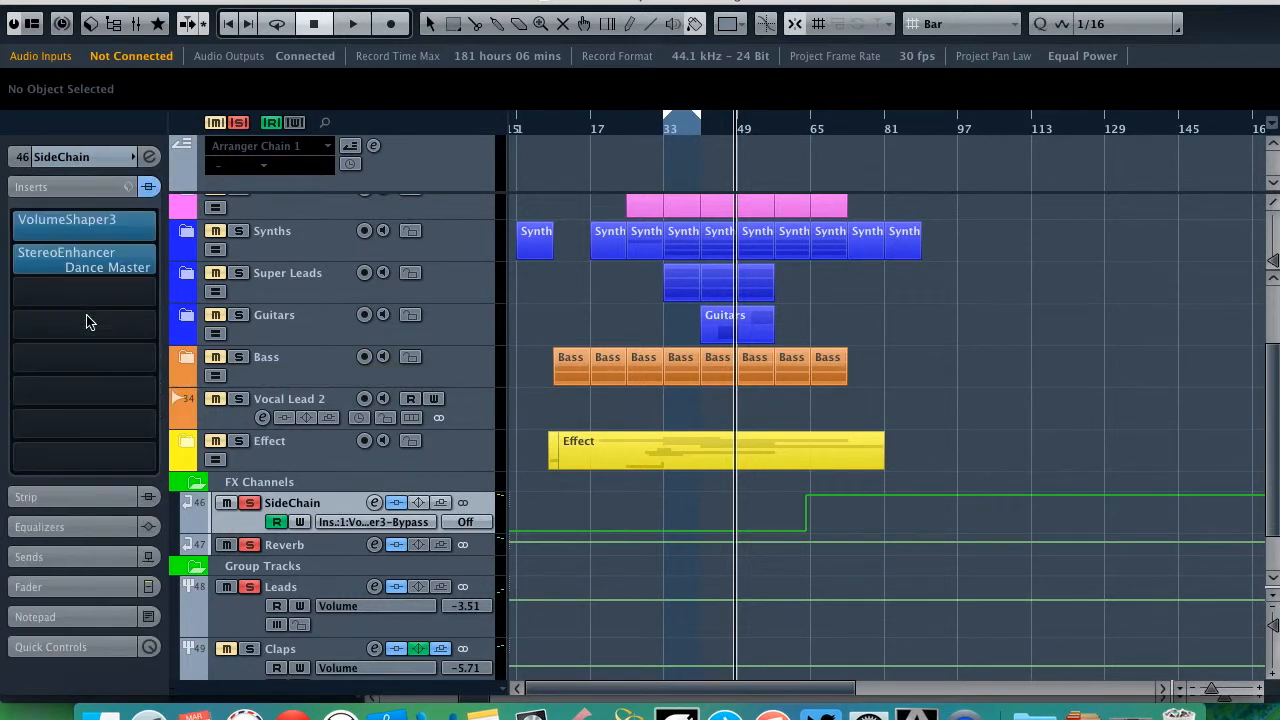
left_click(64, 225)
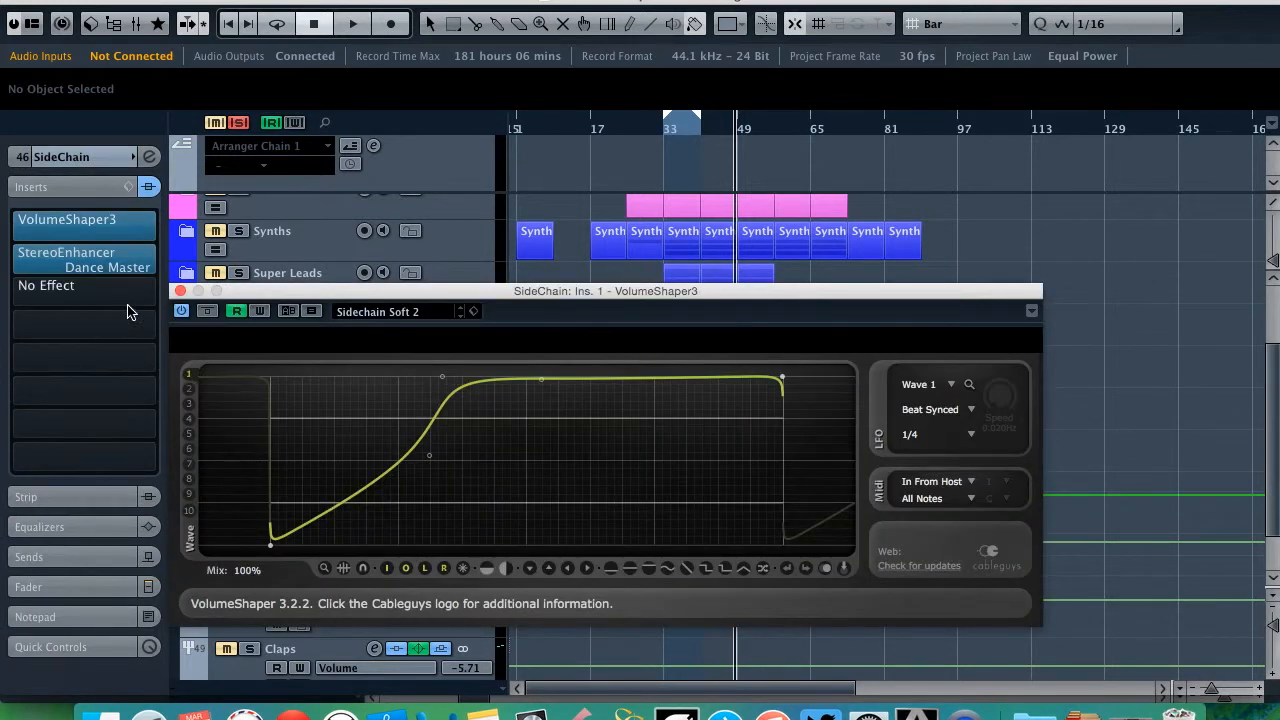
left_click(180, 291)
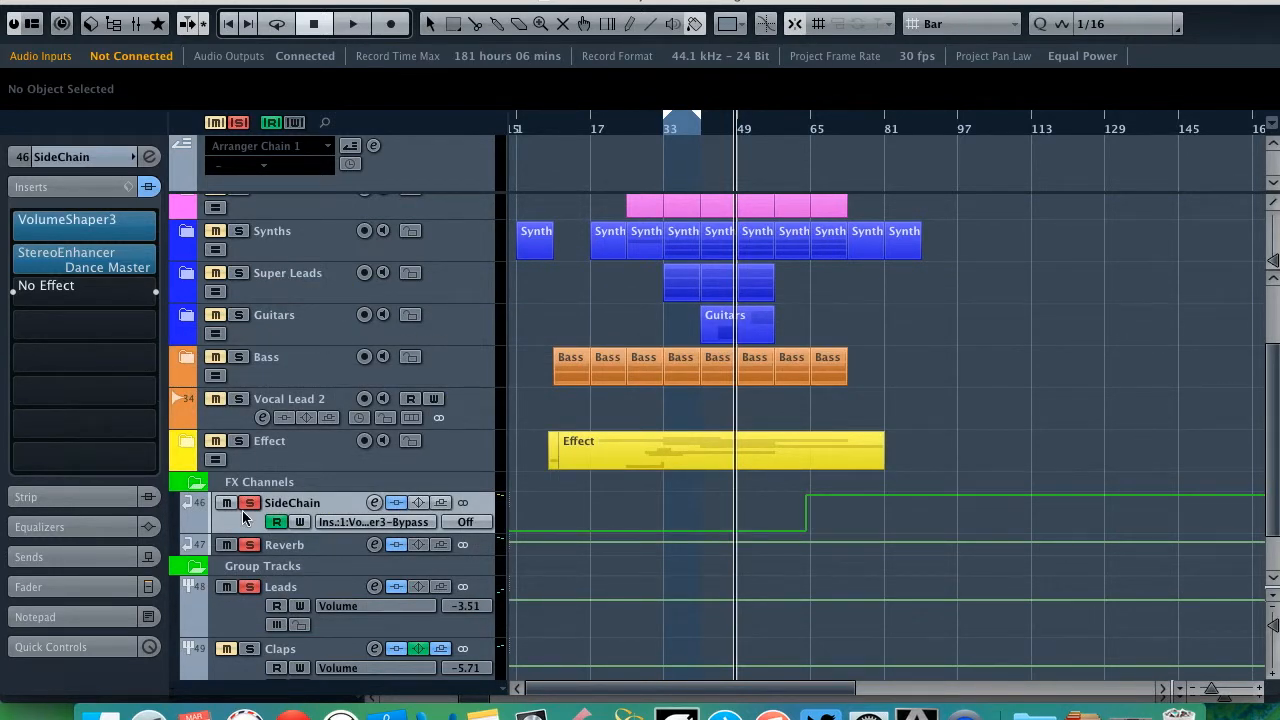
Step: Solo and expand the Synths folder to examine its instrument tracks, and reduce the track heights
scroll(245, 430, "up", 3)
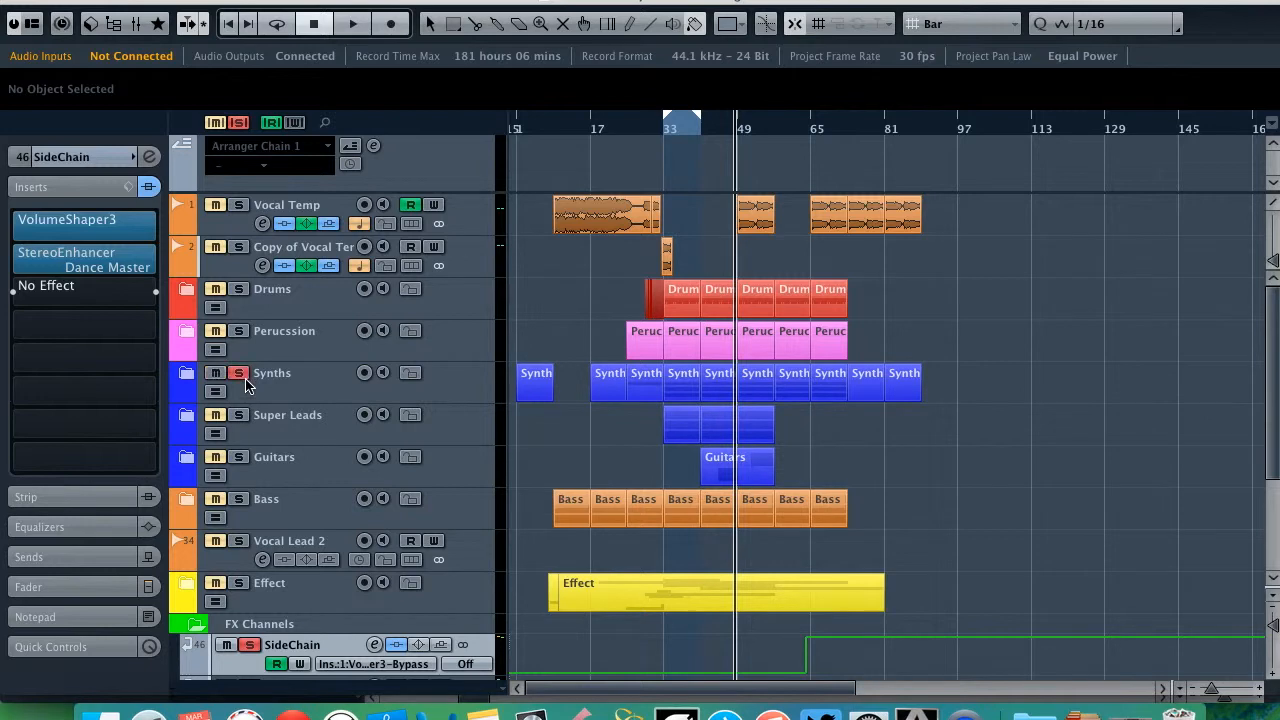
left_click(193, 372)
scroll(405, 445, "down", 5)
scroll(405, 445, "up", 5)
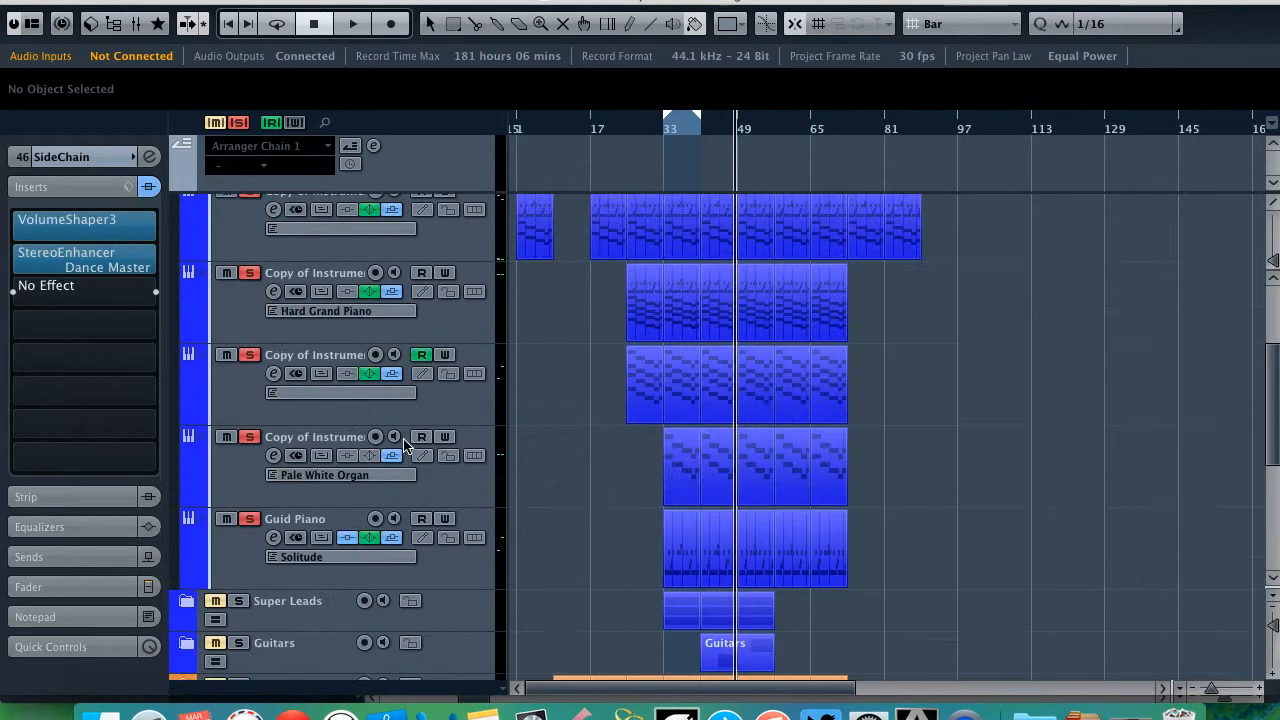
left_click(1275, 630)
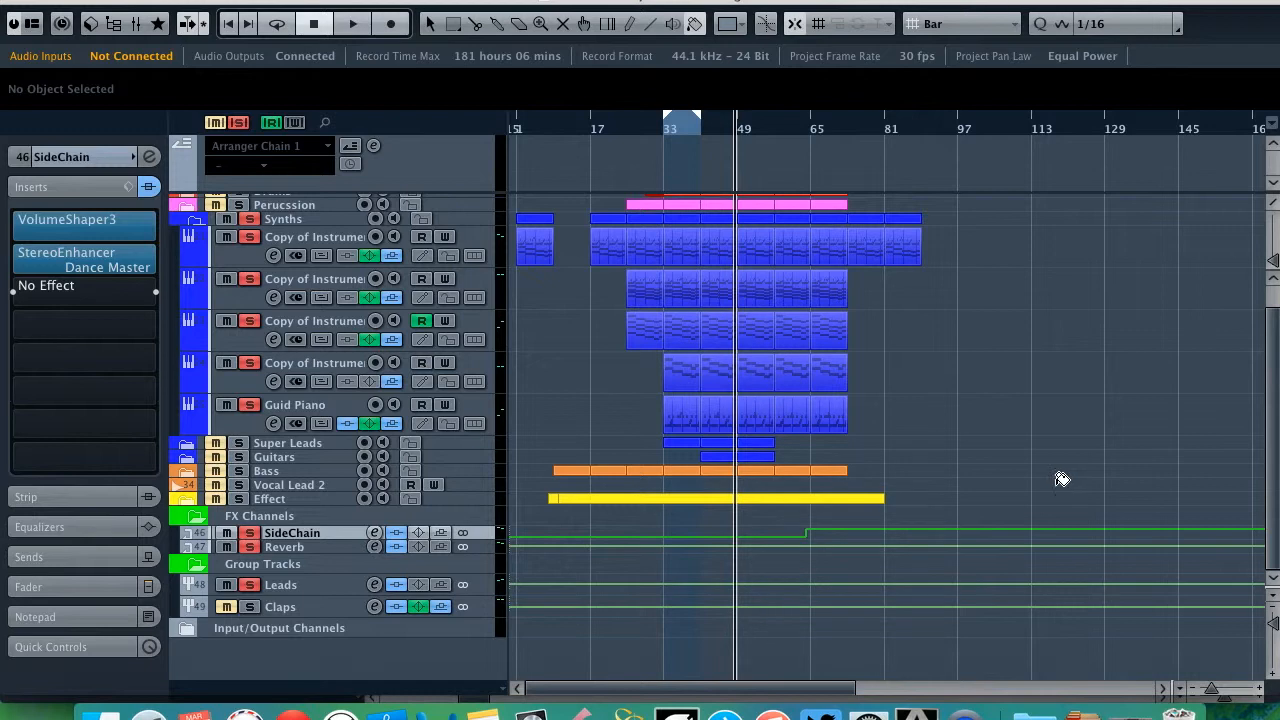
Step: Unsolo and collapse the Synths folder, and place the playback cursor at about bar 27
left_click(249, 220)
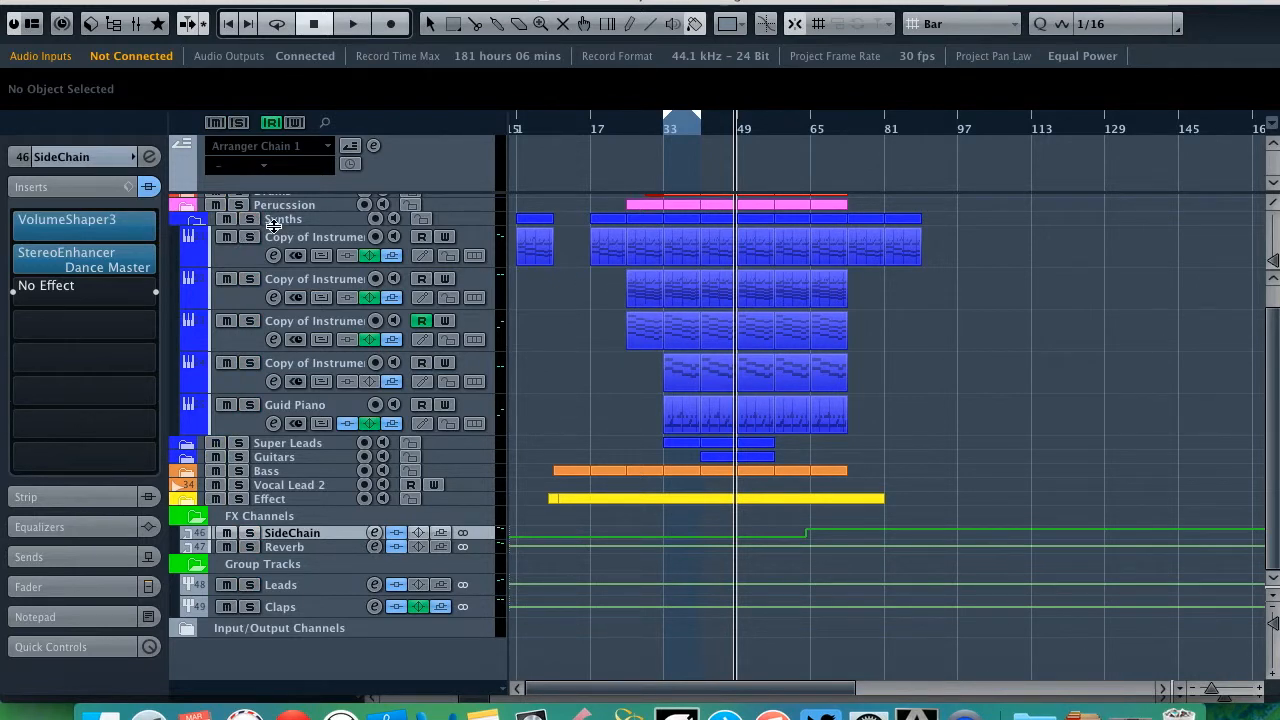
left_click_drag(274, 226, 272, 254)
left_click(190, 228)
left_click(637, 128)
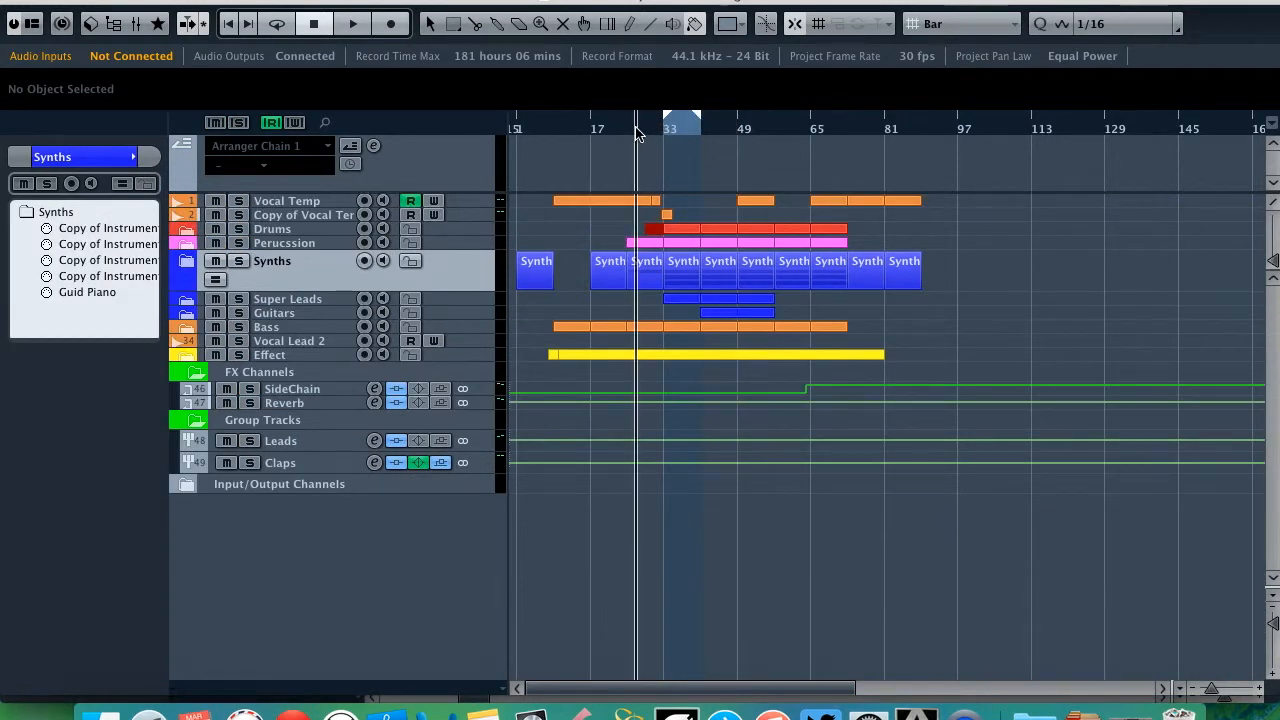
left_click(1274, 632)
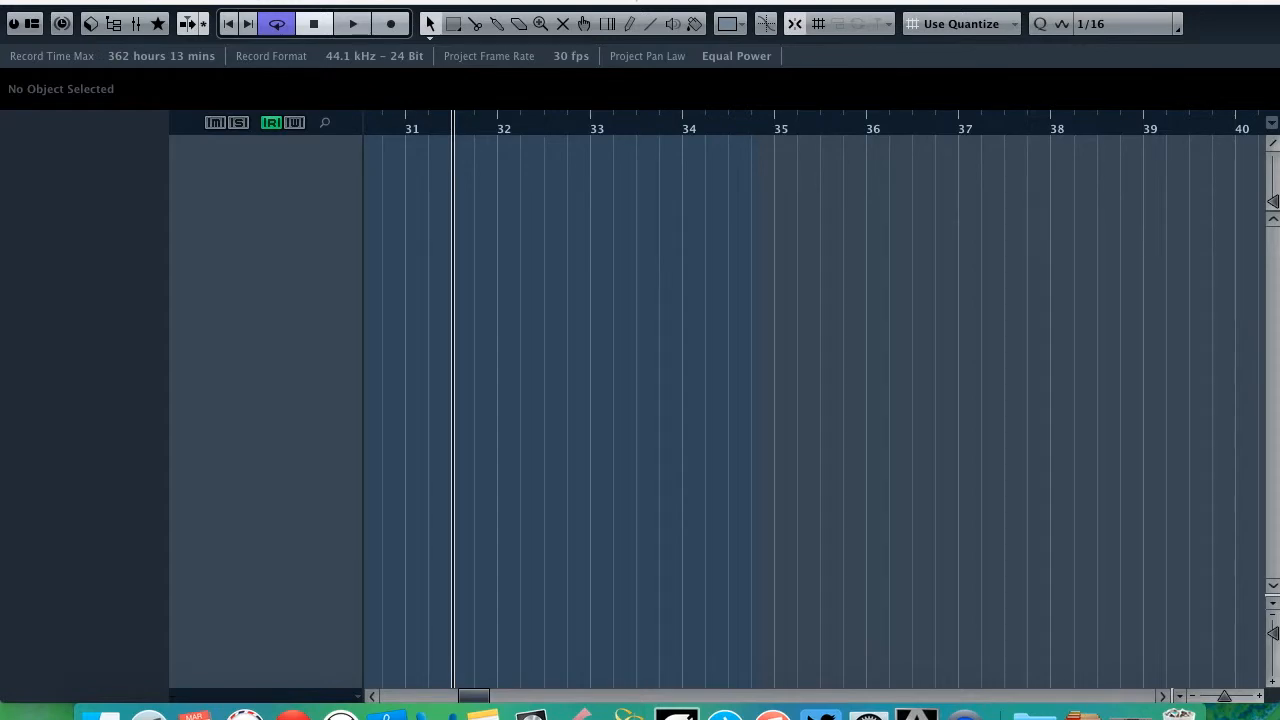
Step: Bring up the project hub and choose Acm Track (Alternative Version) from the recent projects
left_click(137, 3)
left_click(137, 4)
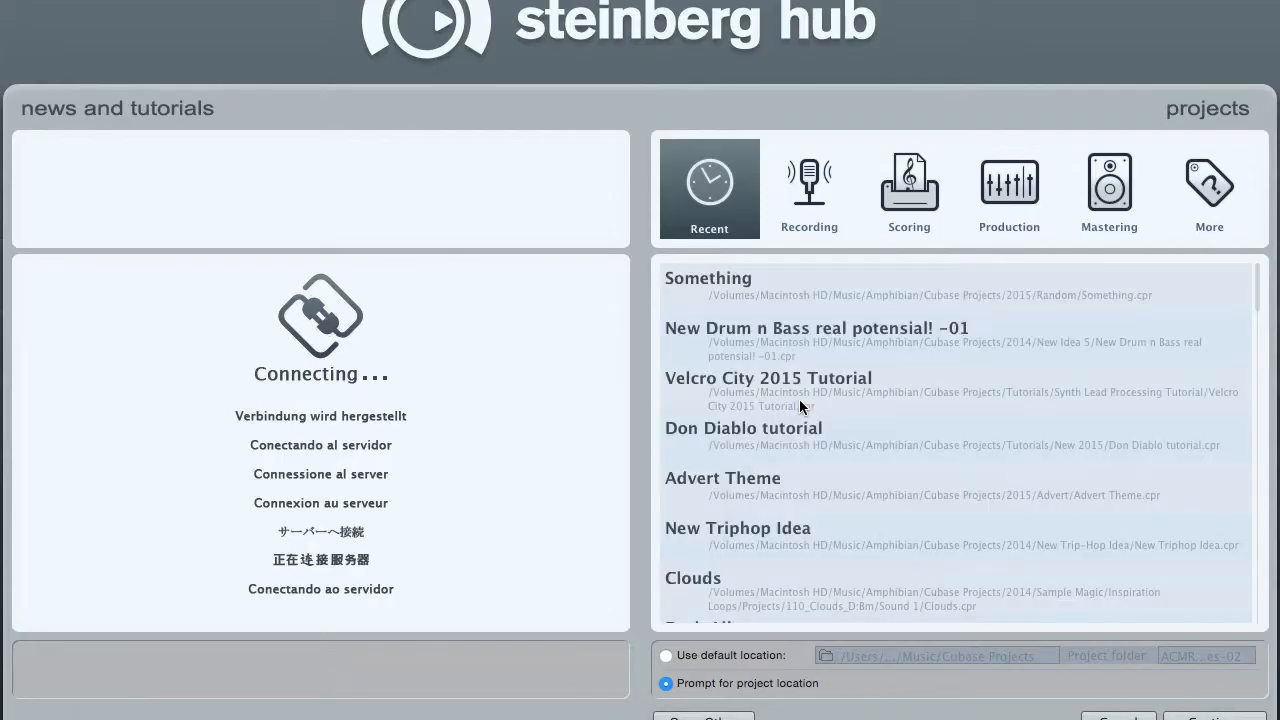
scroll(749, 470, "down", 10)
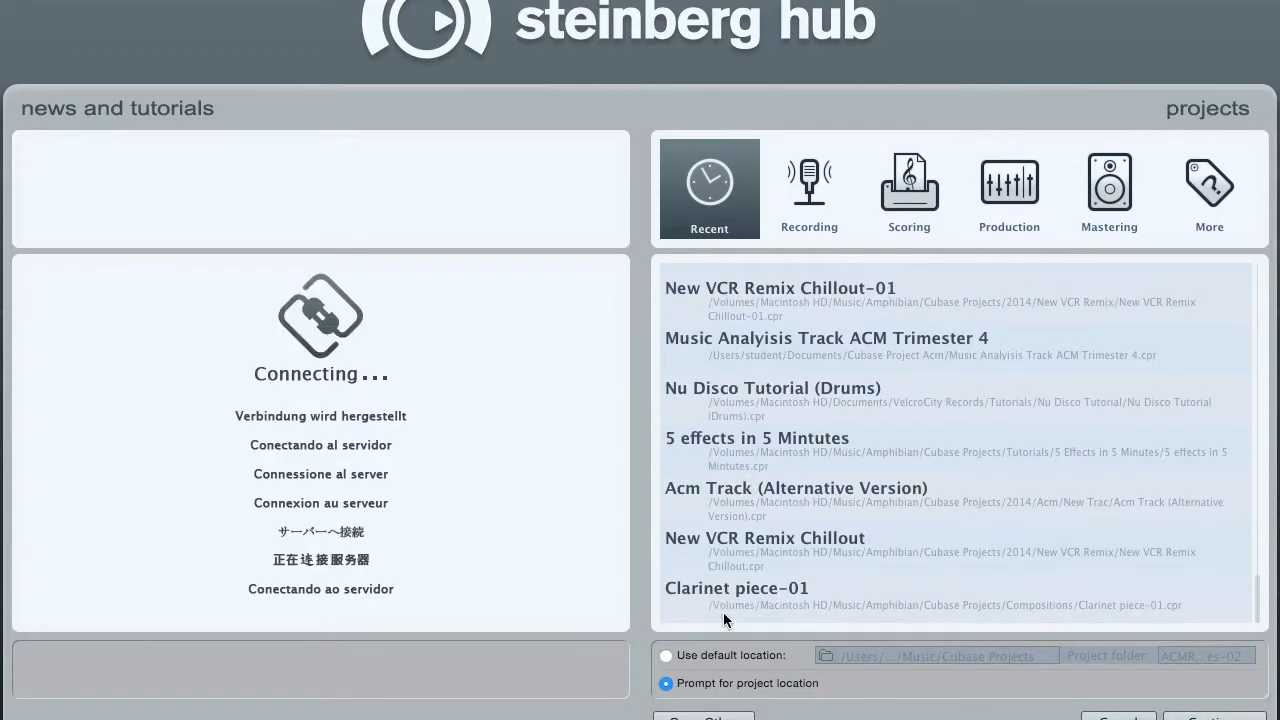
left_click(725, 505)
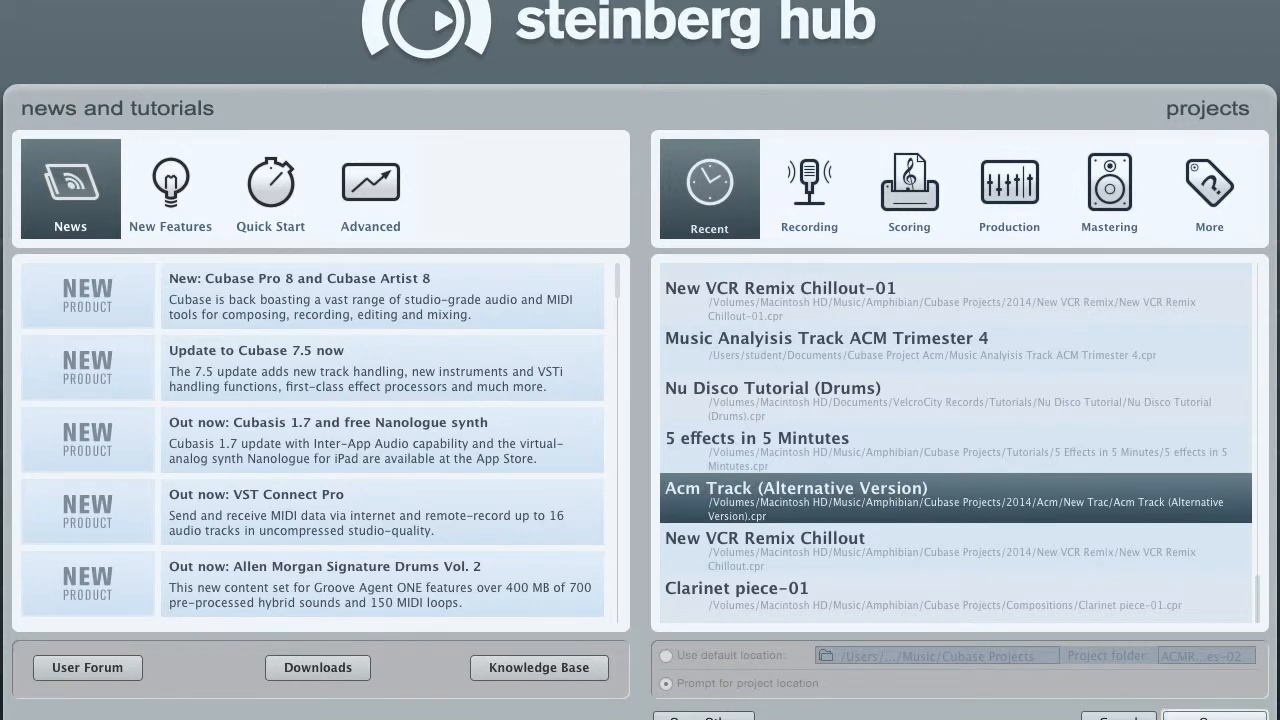
Step: Load the selected Acm Track (Alternative Version) project and bring up MixConsole 2
double_click(961, 514)
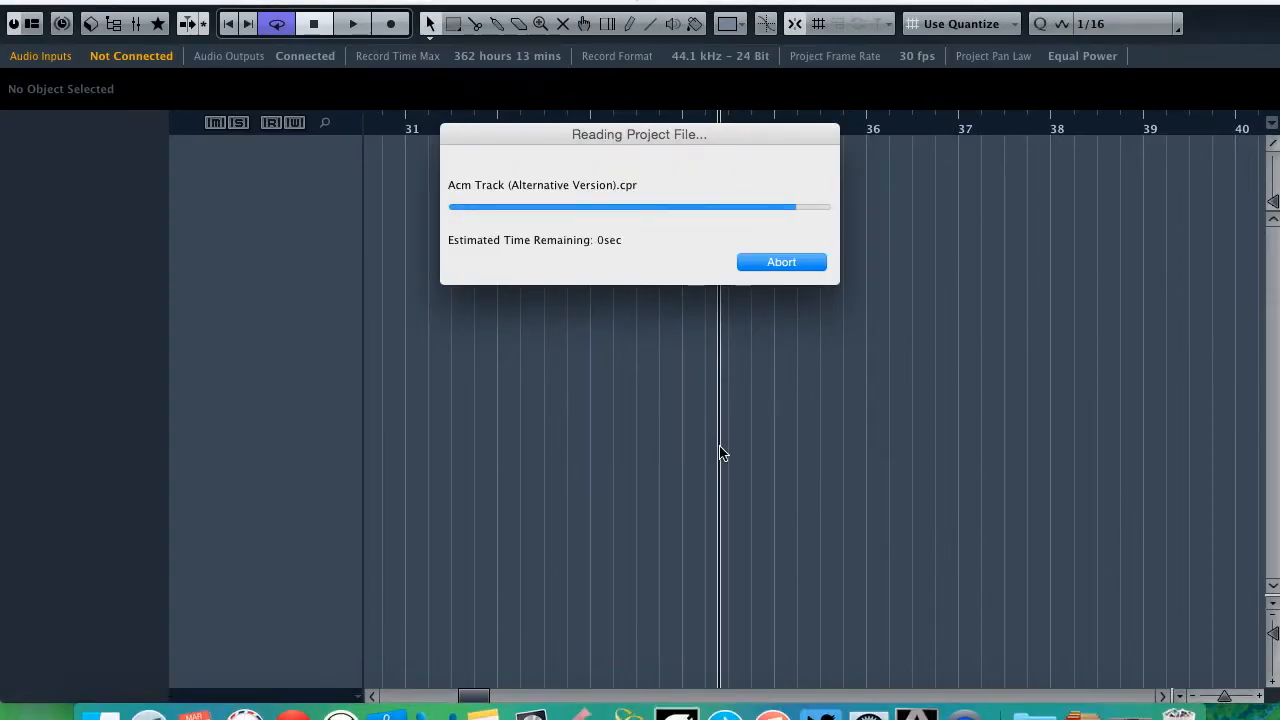
left_click(732, 256)
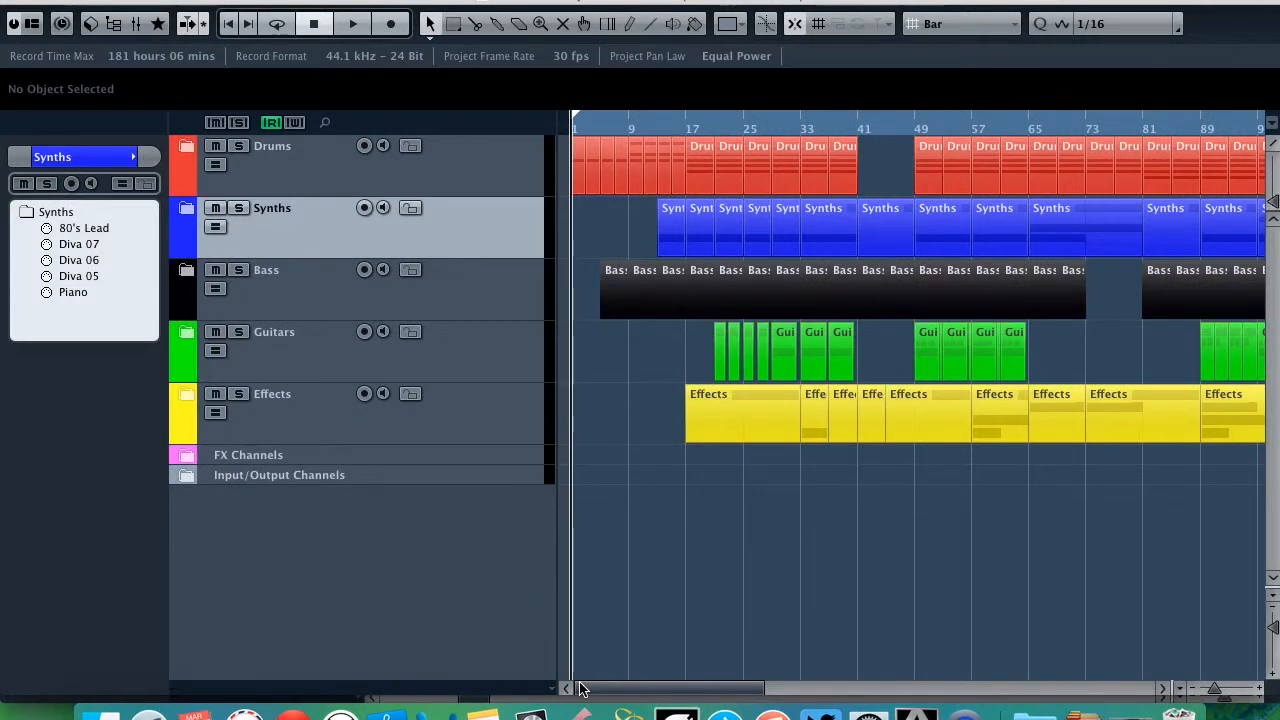
key("F2")
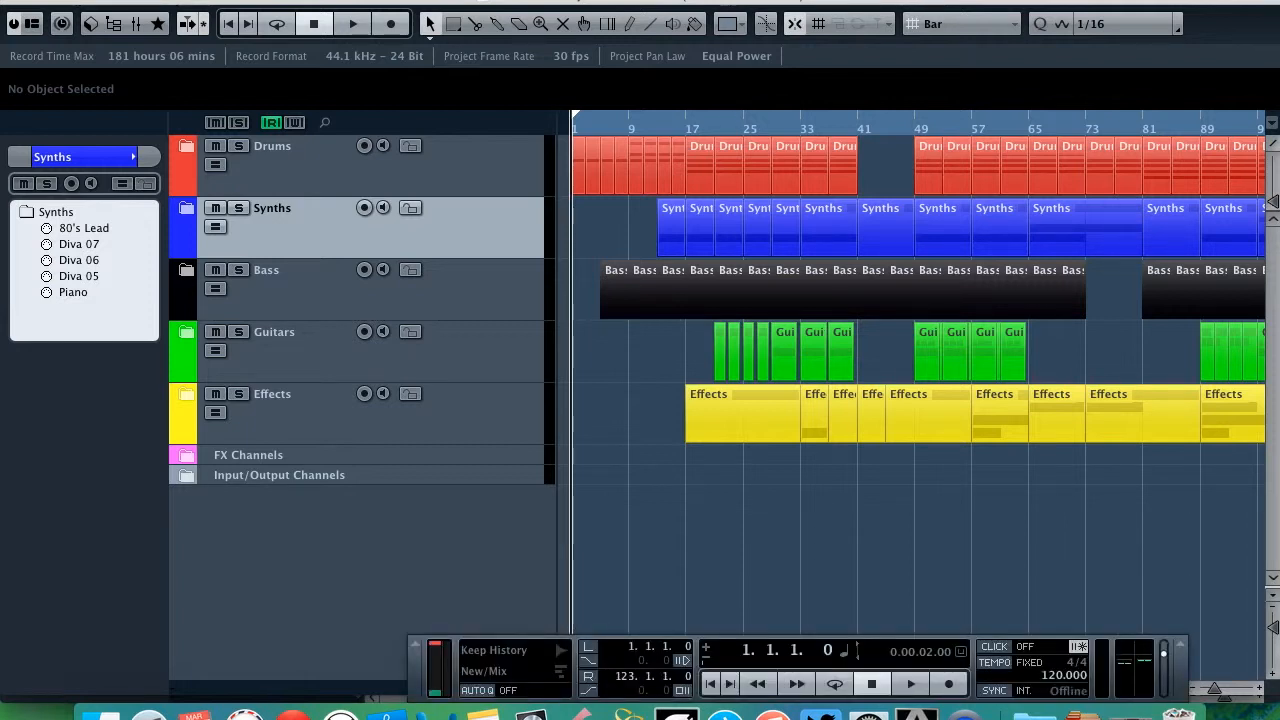
left_click(599, 1)
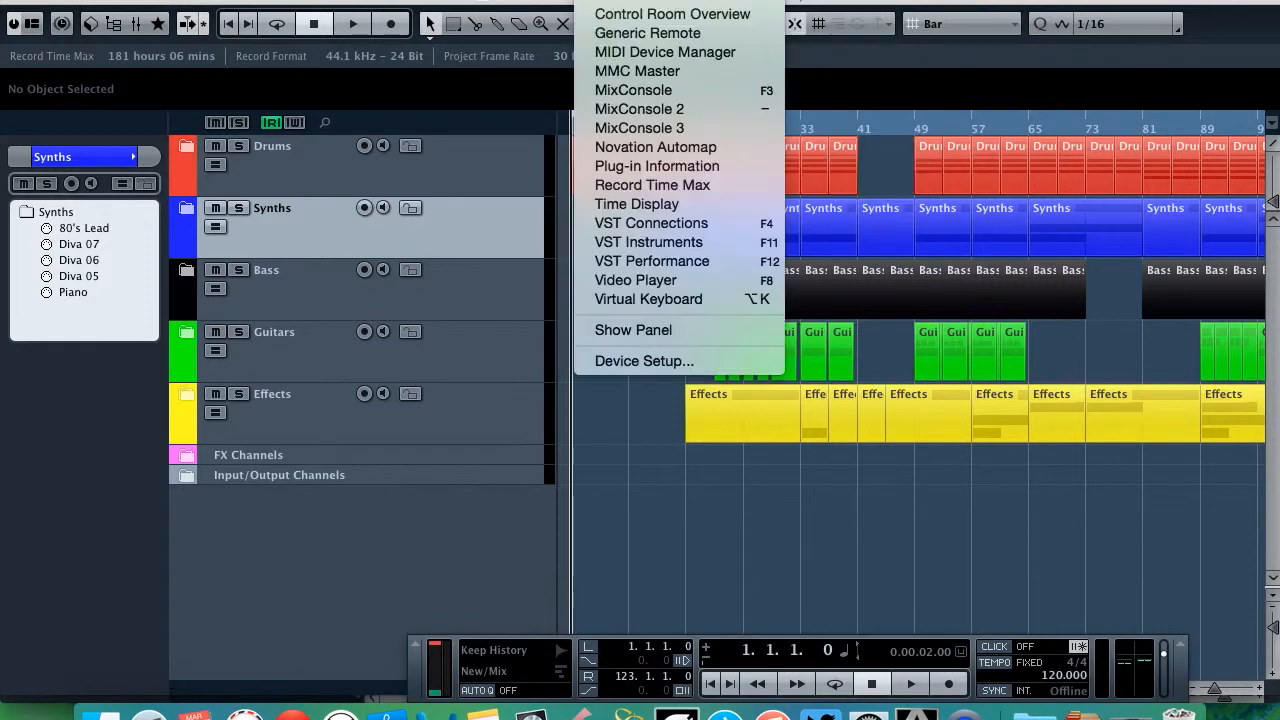
left_click(640, 110)
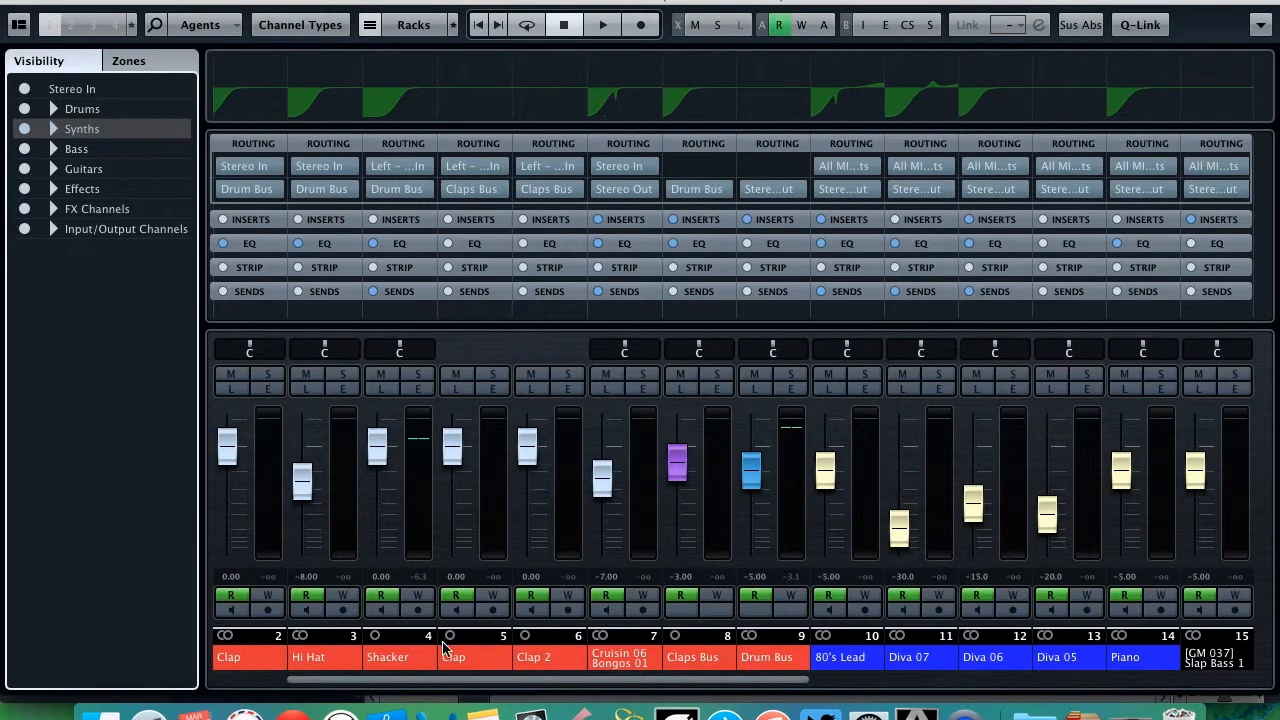
Step: Expand the Input/Output Channels group in the mixer, select Stereo Out, and view its insert effects
left_click(90, 229)
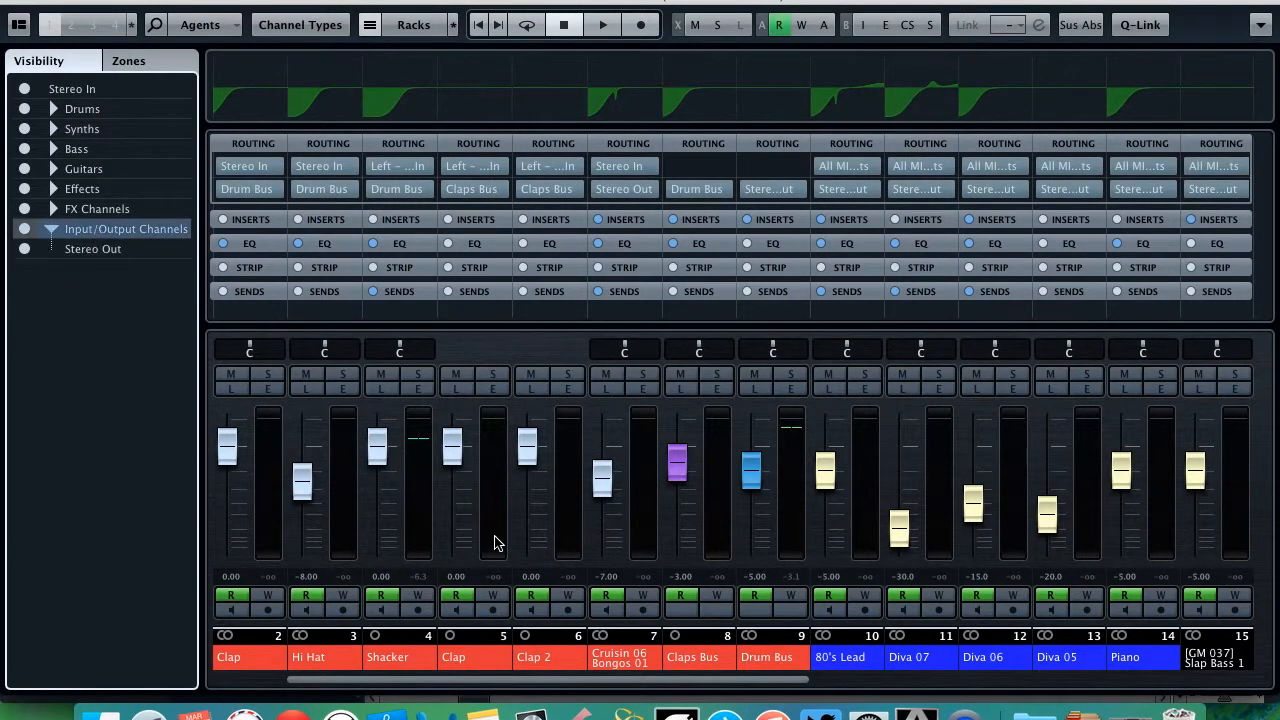
left_click(89, 255)
left_click(617, 670)
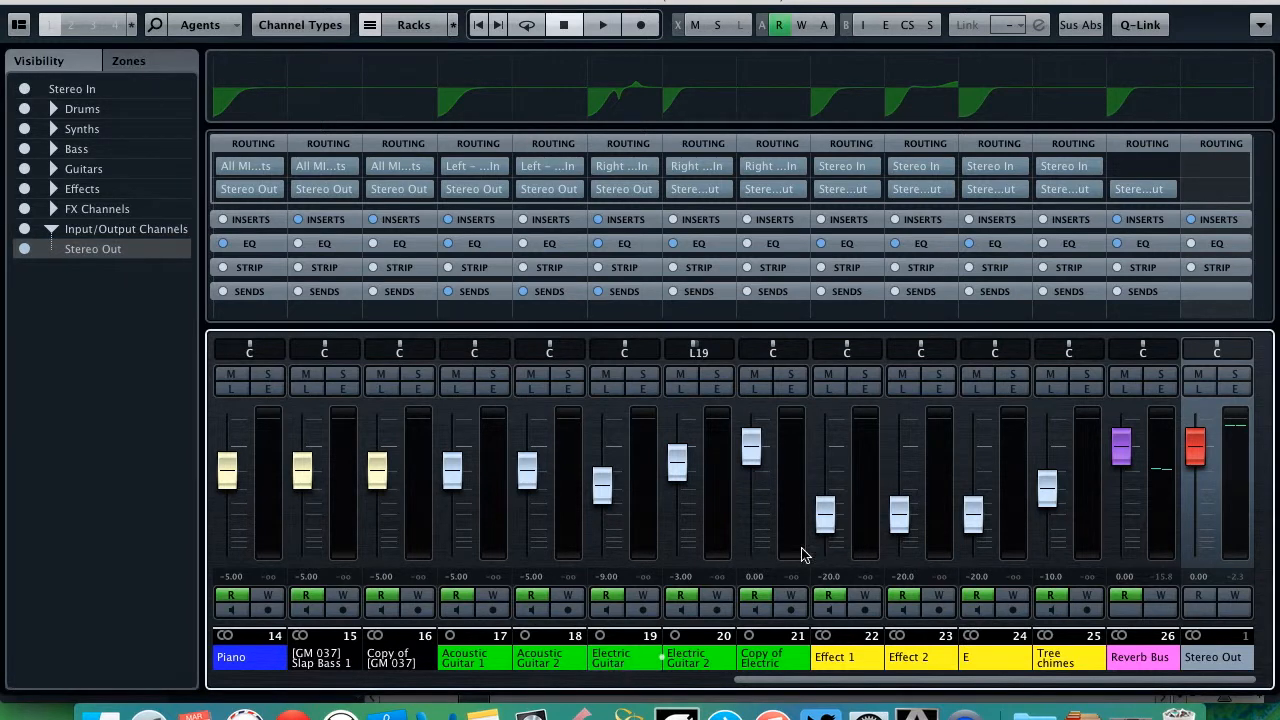
left_click(1210, 219)
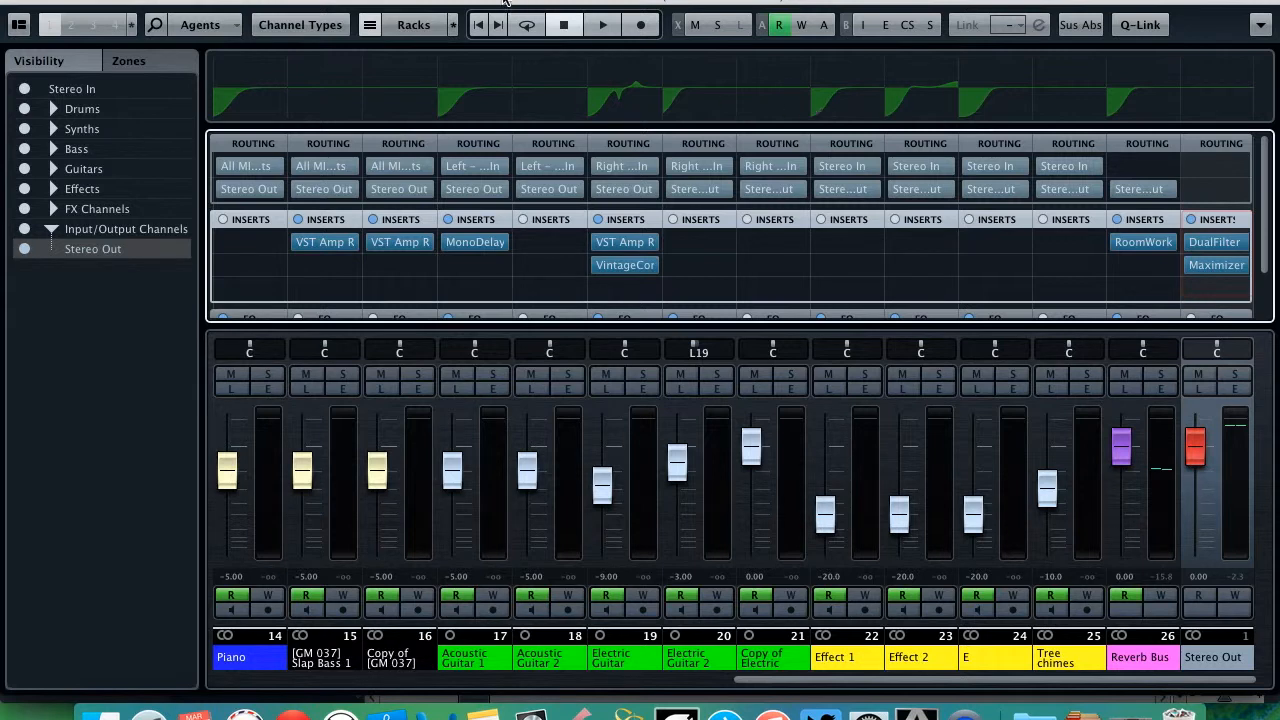
Step: Return to the arrangement, collapse the Input/Output Channels folder, and slightly increase the track heights
left_click(14, 1)
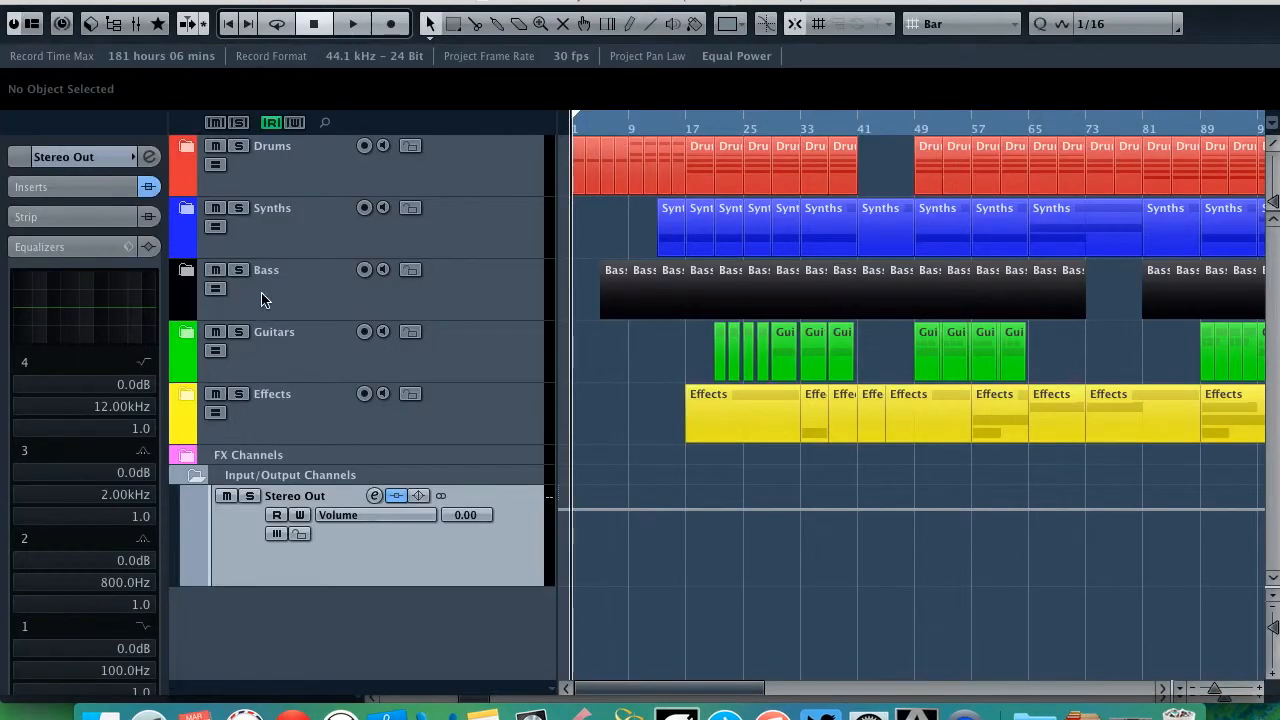
left_click(197, 475)
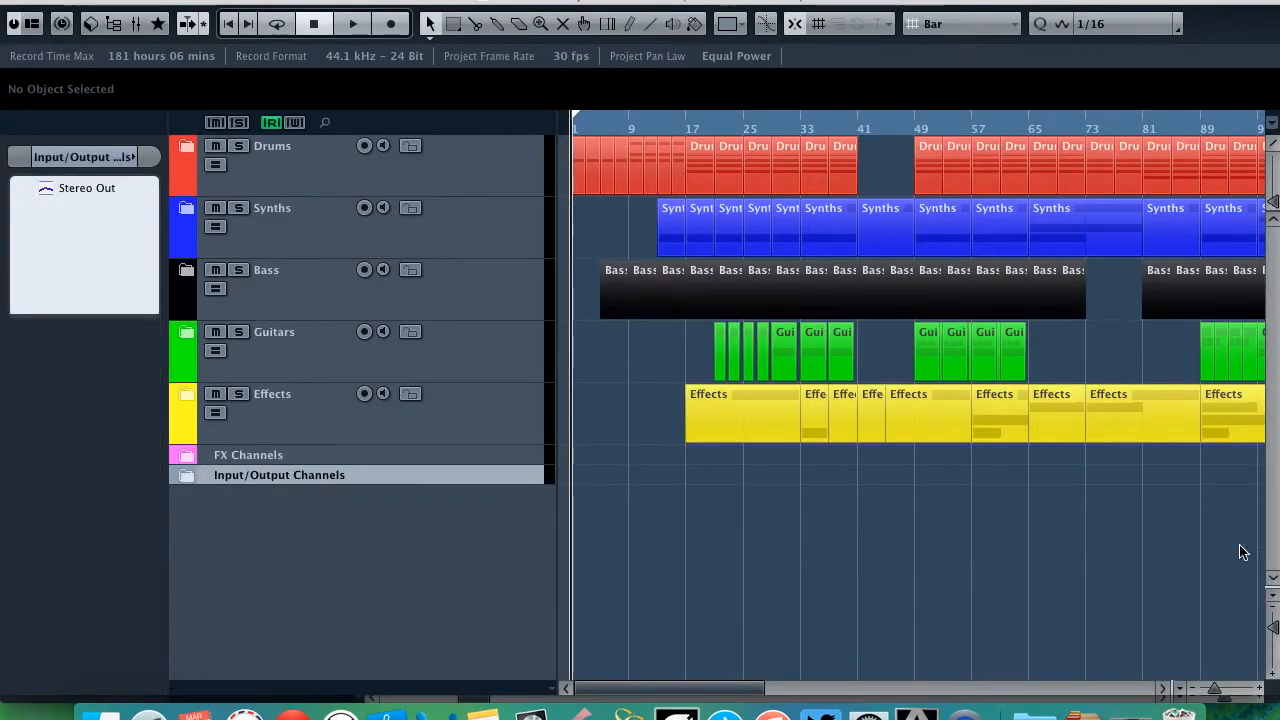
mouse_move(1274, 631)
left_mouse_down()
mouse_move(1273, 645)
mouse_move(1271, 632)
left_mouse_up()
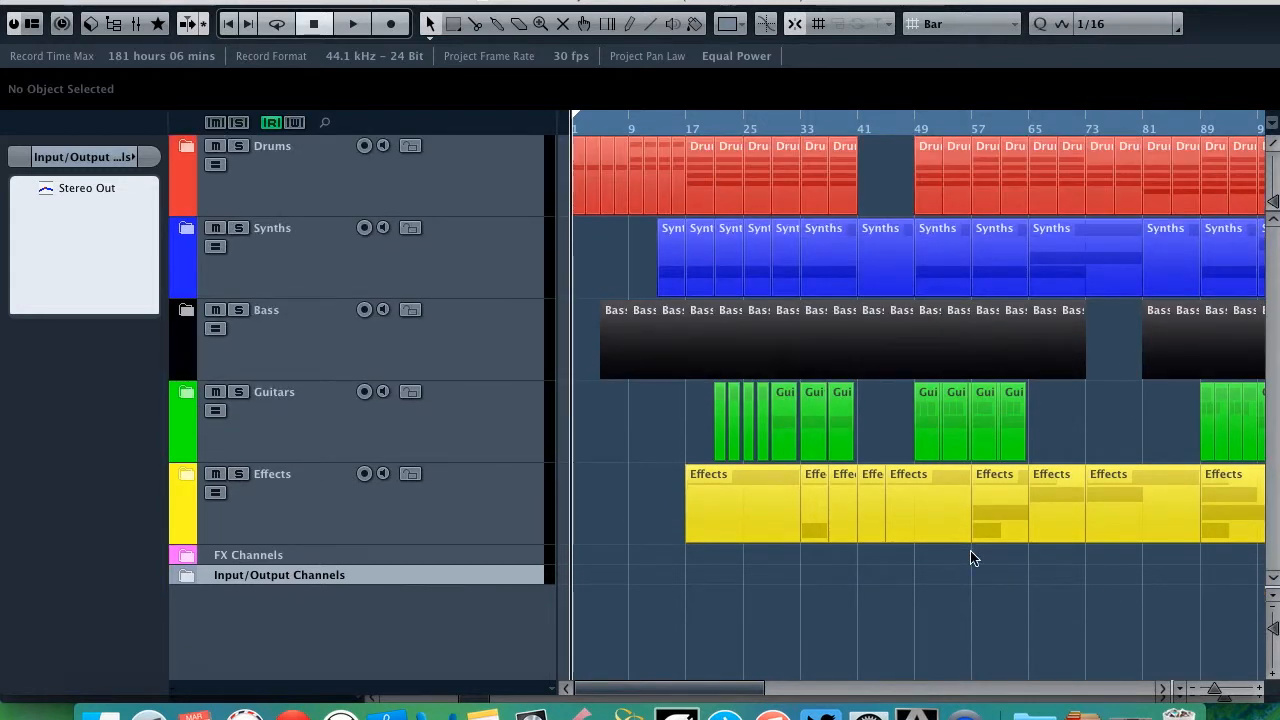
Step: Place the playback cursor at bar 21 in a closer timeline view and play the arrangement from there
left_click_drag(712, 127, 727, 128)
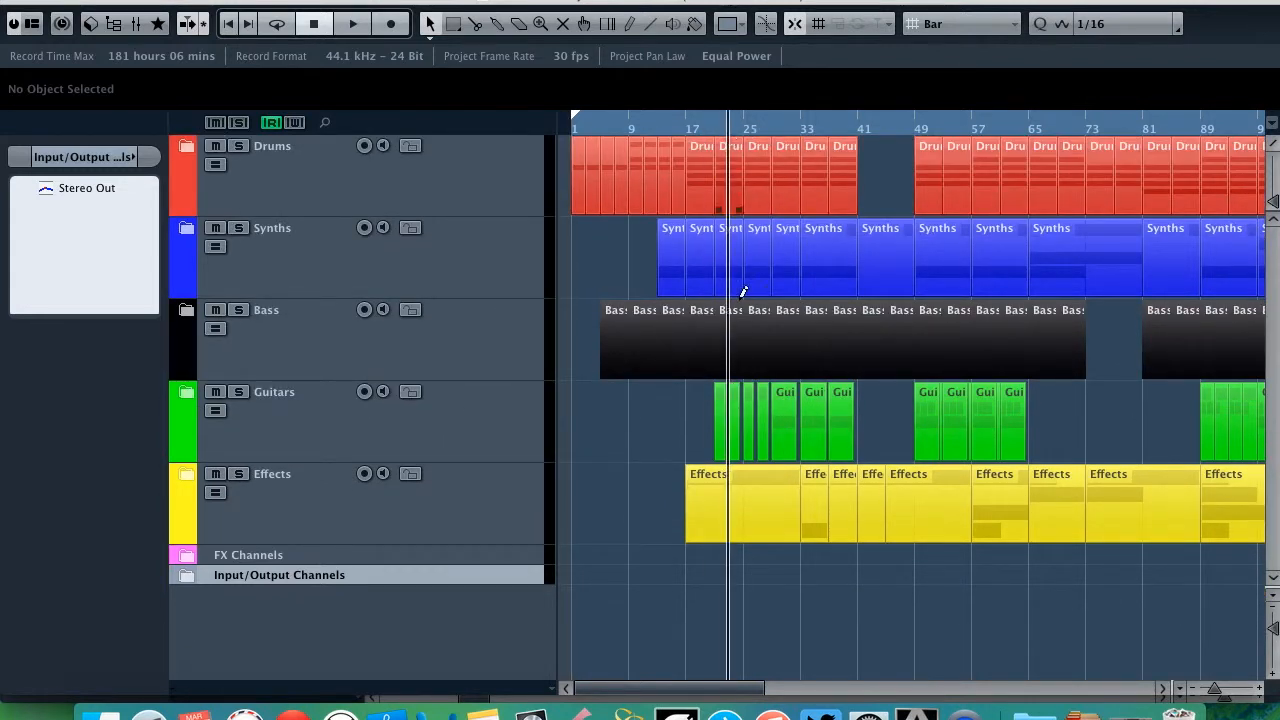
key("h")
key("h")
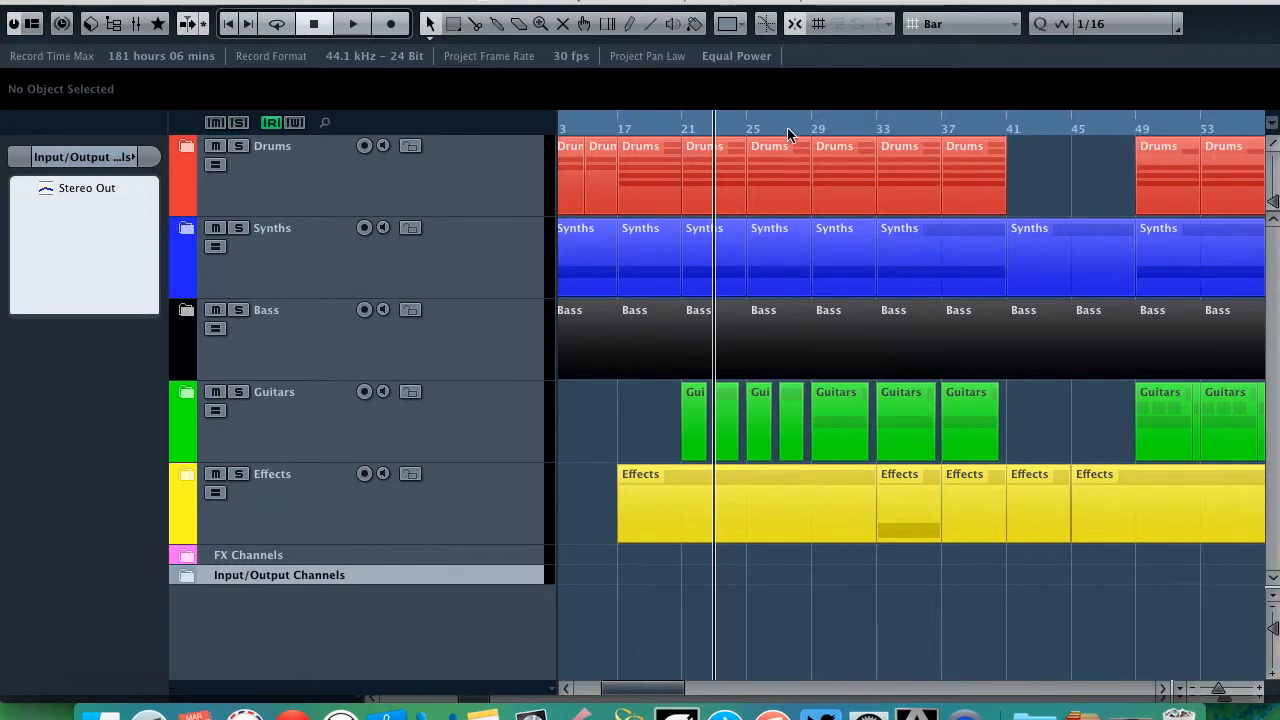
left_click(681, 128)
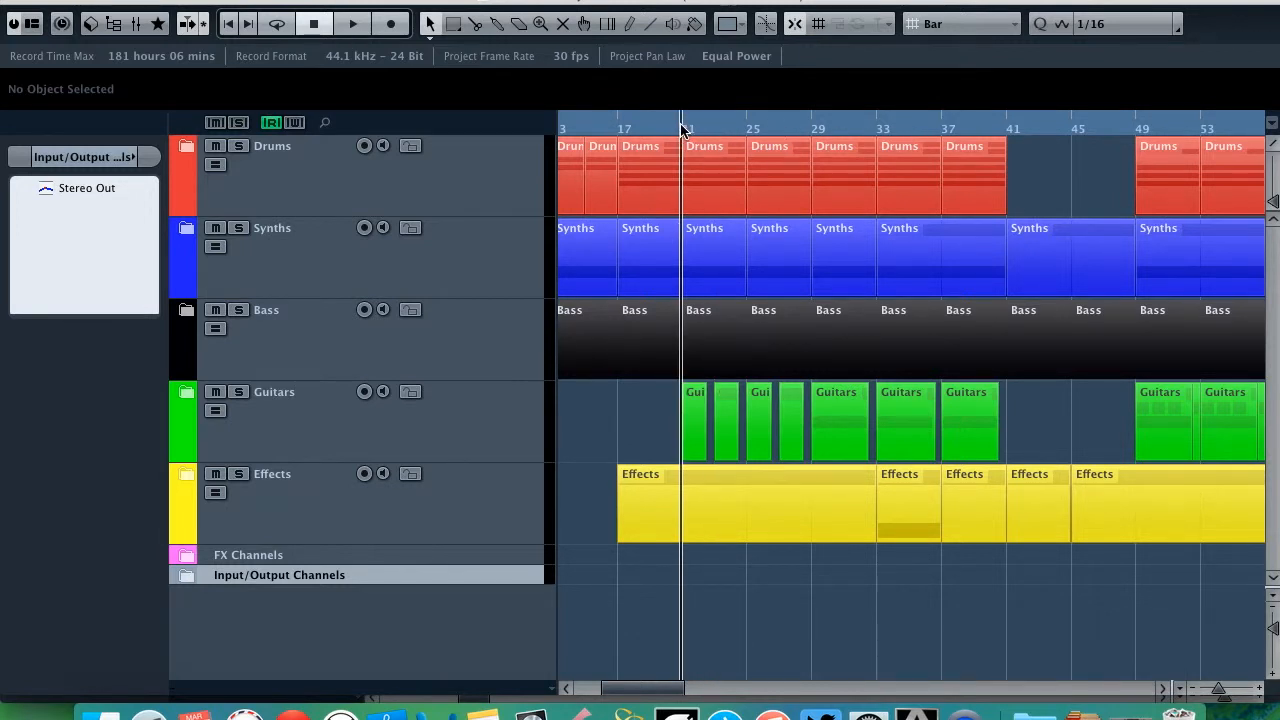
key("space")
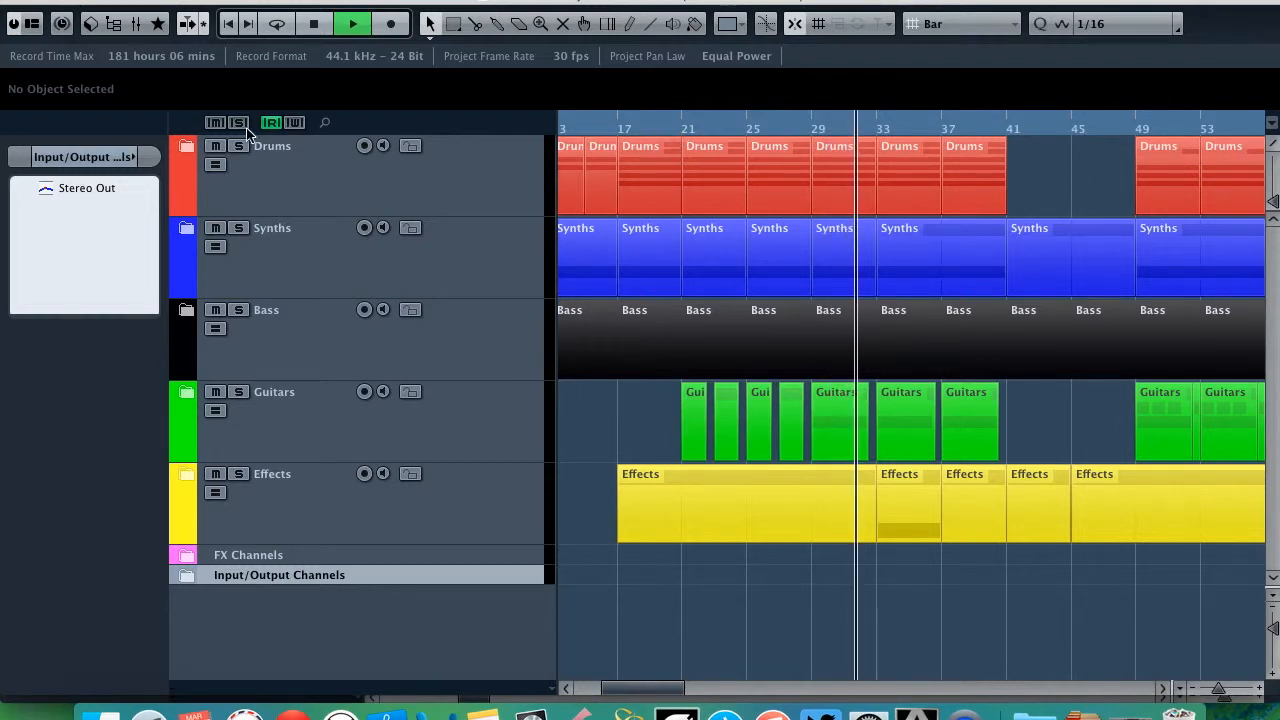
Step: Expand the Drums and Effects folders, examine their tracks during playback, and stop the playback
left_click(188, 146)
scroll(223, 360, "down", 2)
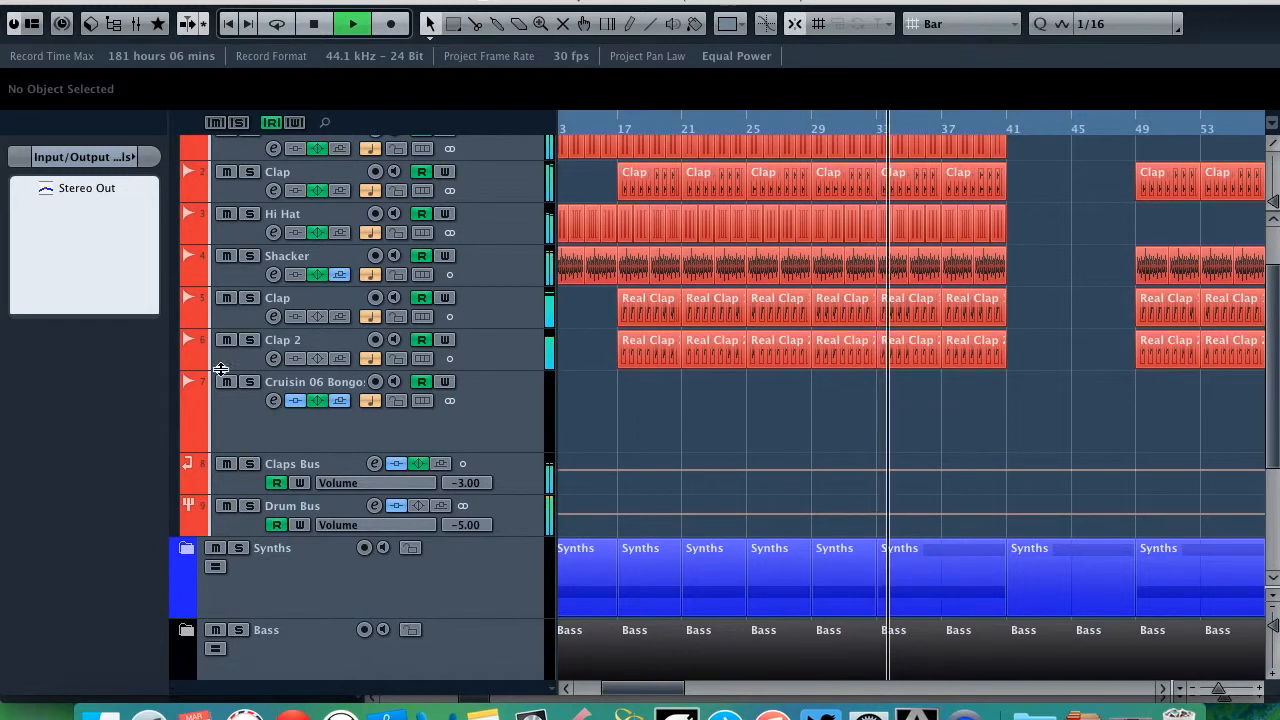
scroll(221, 369, "down", 5)
left_click(188, 620)
scroll(400, 560, "down", 6)
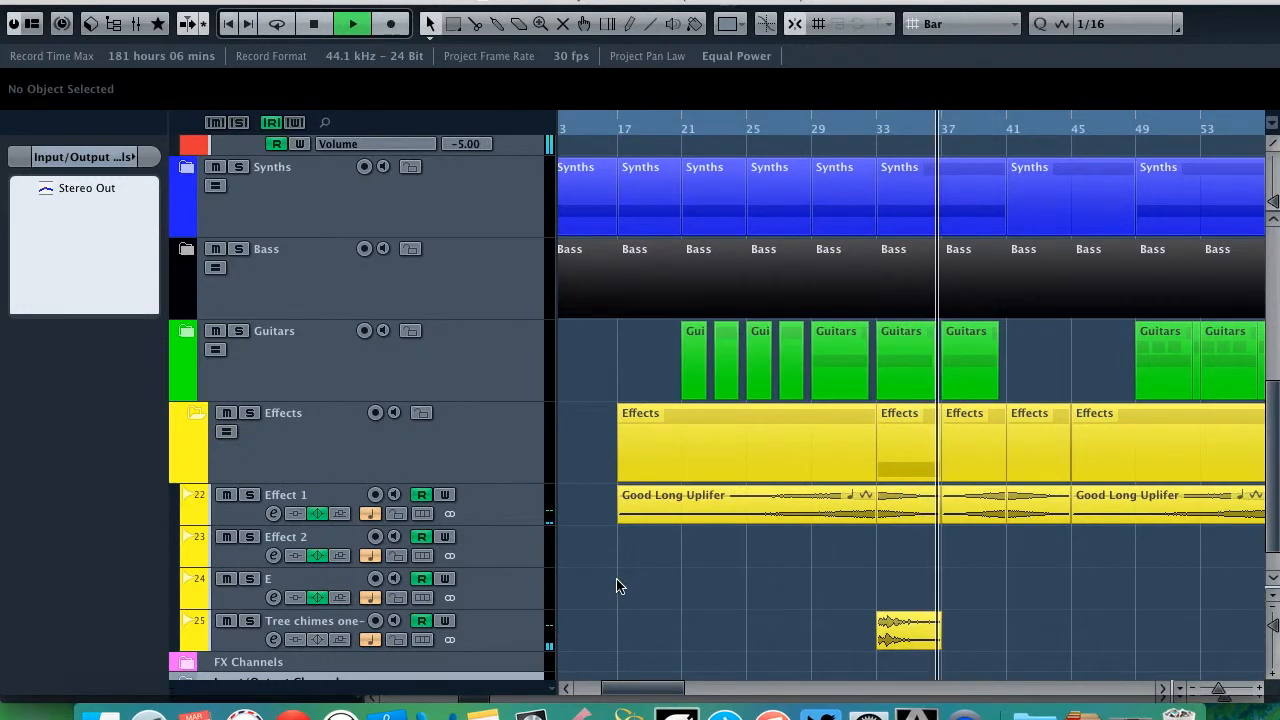
scroll(660, 583, "right", 3)
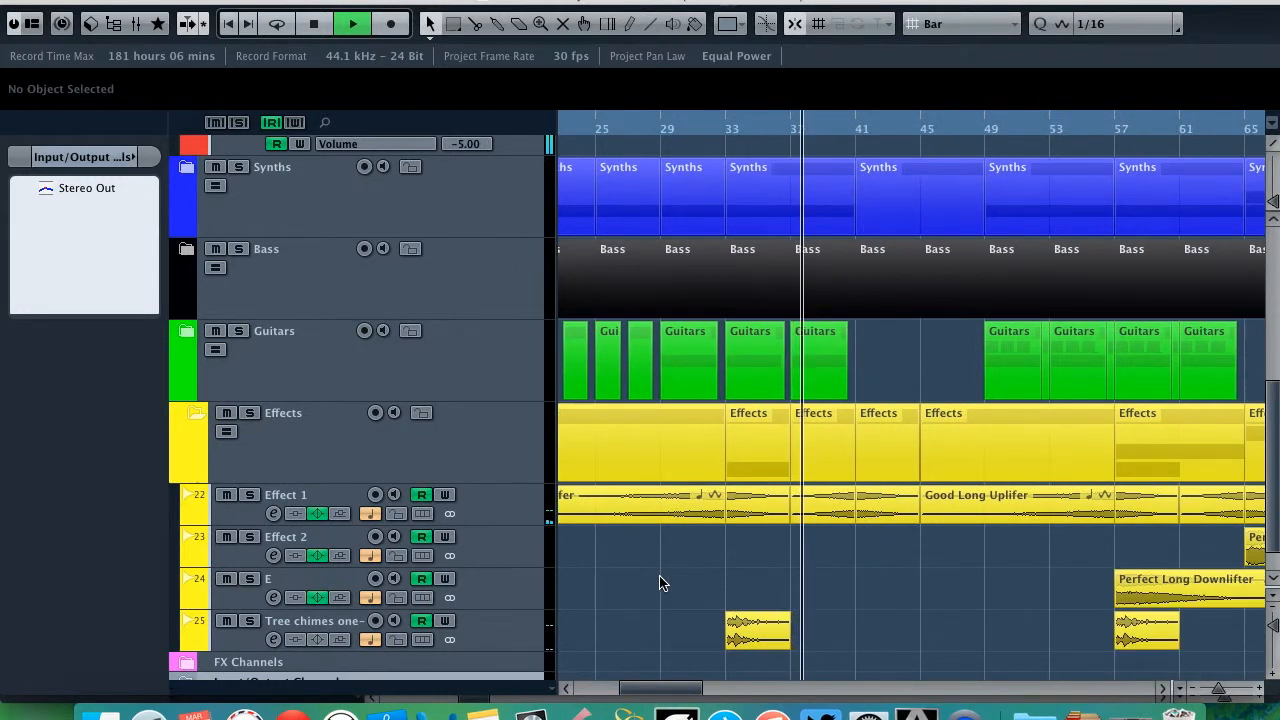
scroll(660, 583, "up", 6)
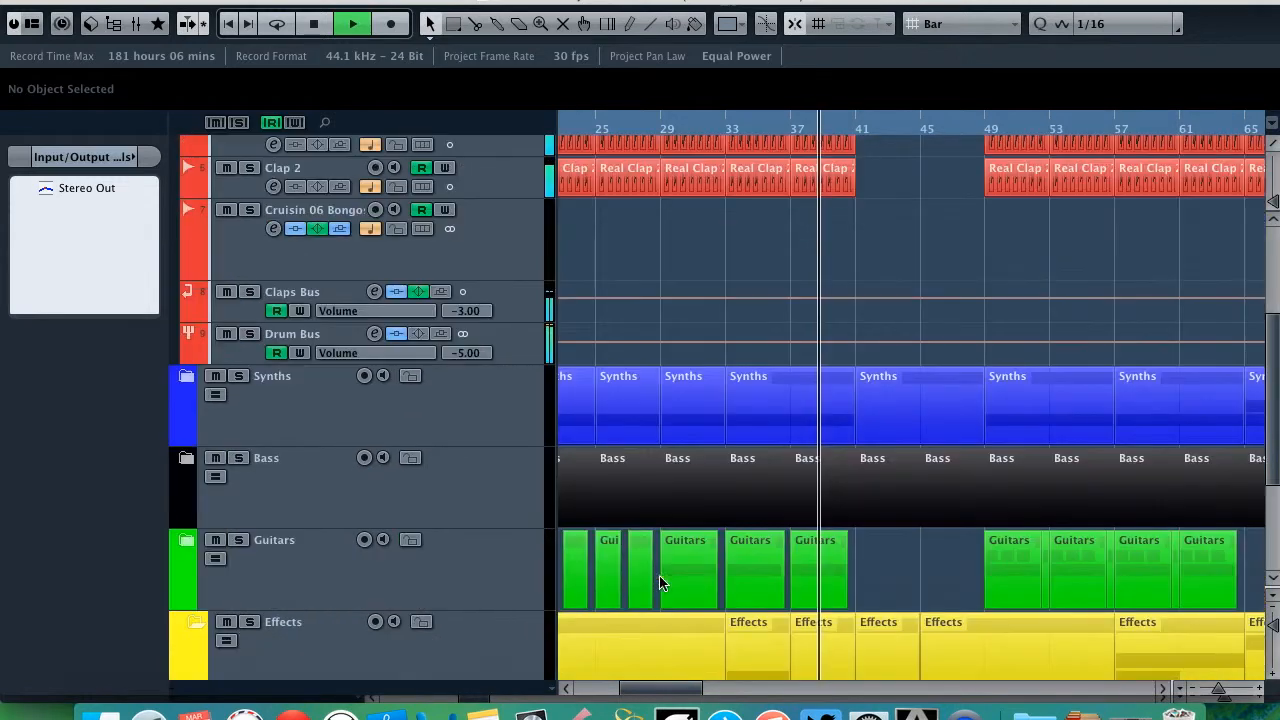
scroll(660, 583, "up", 4)
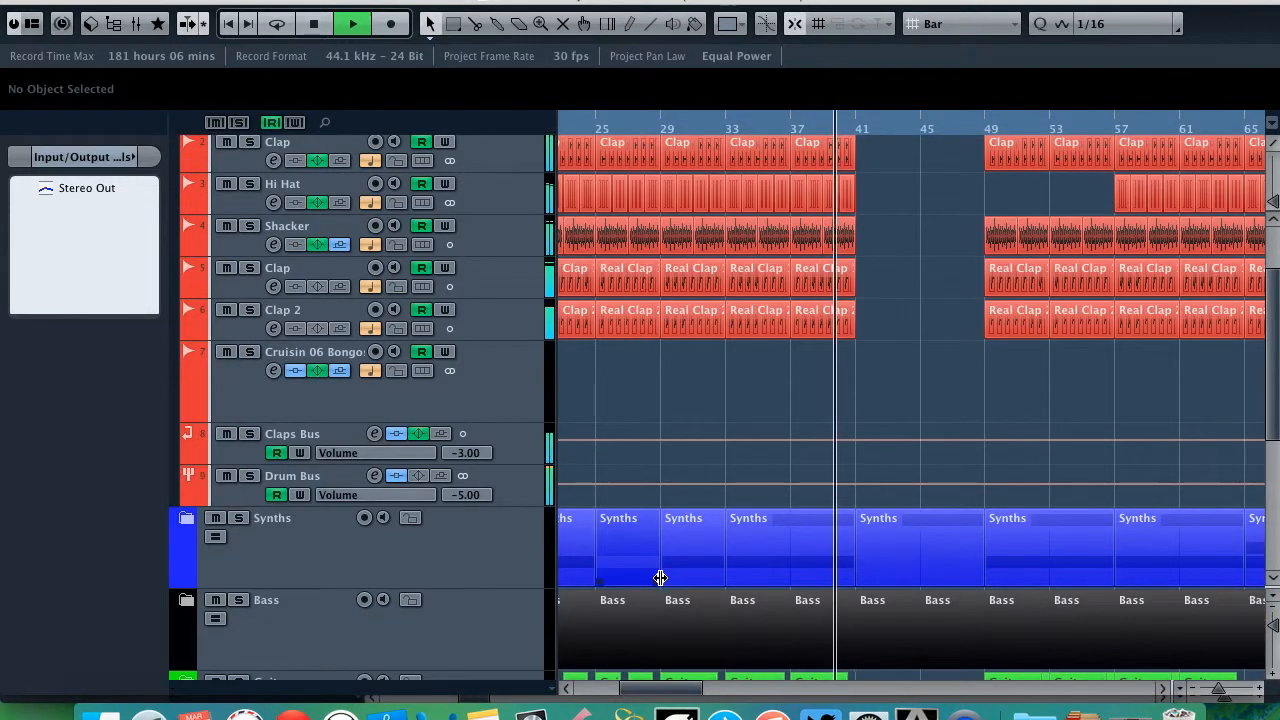
scroll(660, 578, "down", 3)
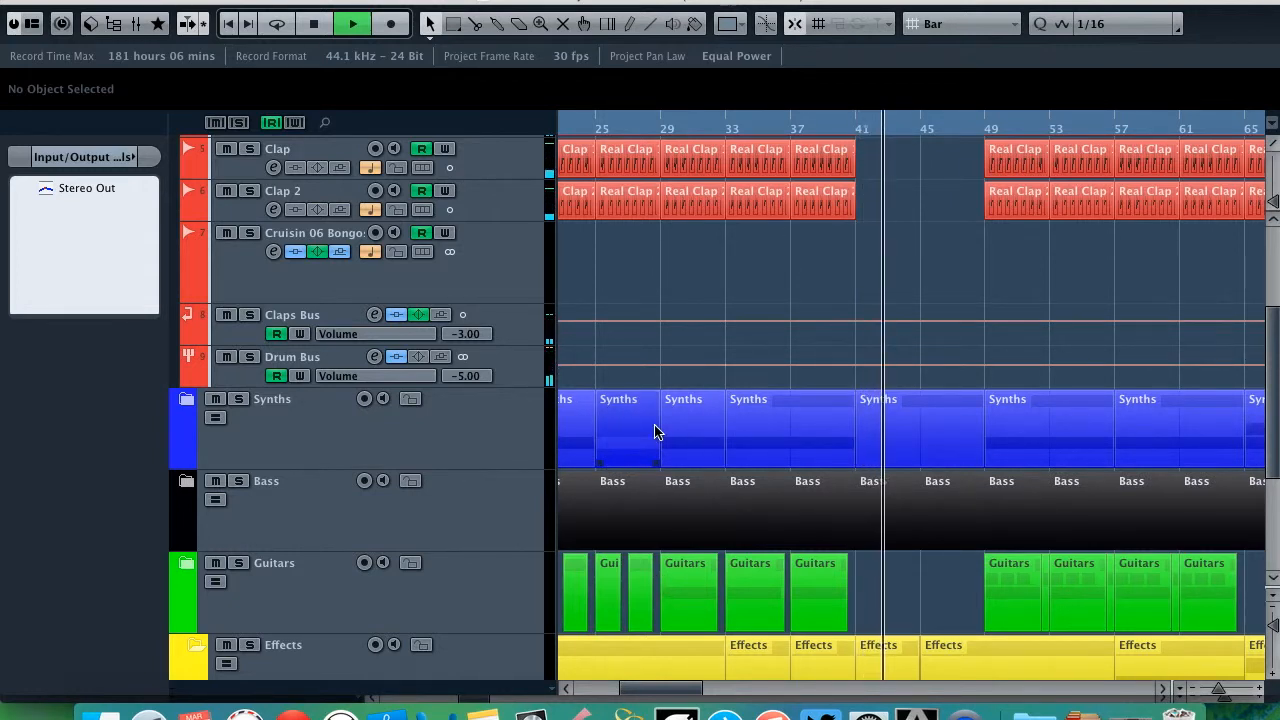
key("space")
Step: Solo the Drums folder and audition it from about bar 17
scroll(654, 428, "up", 6)
scroll(654, 428, "left", 3)
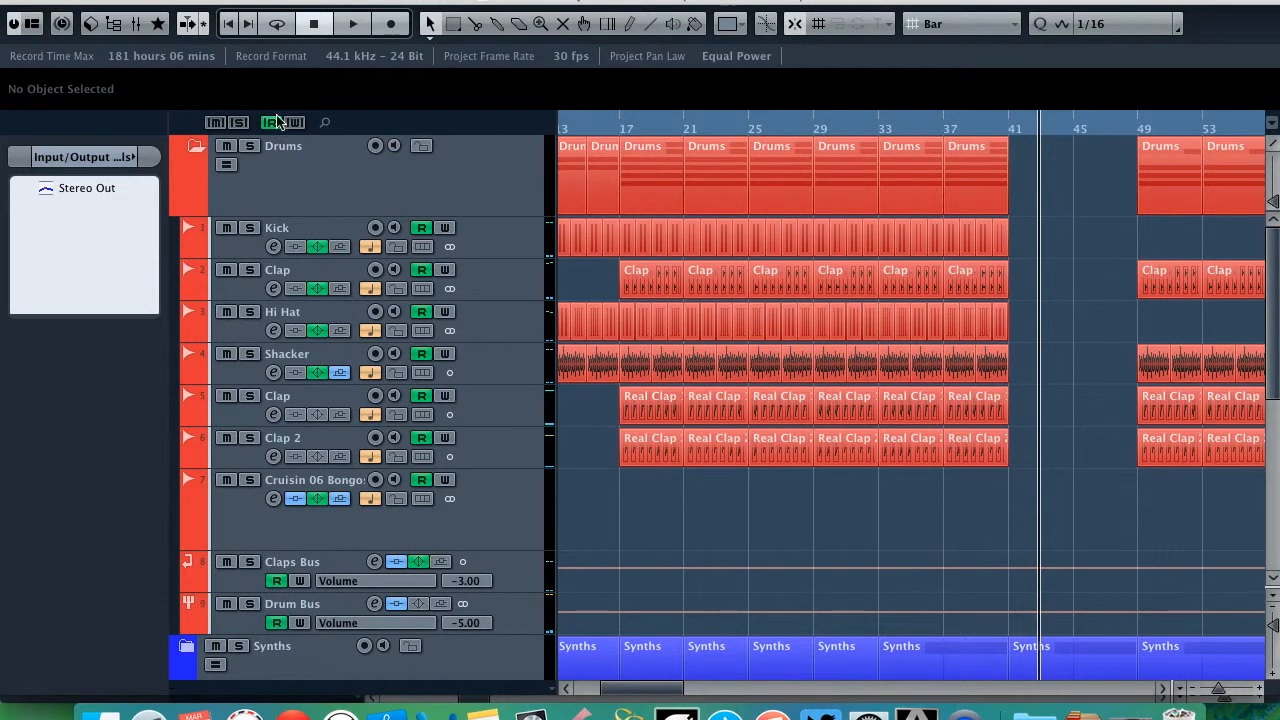
left_click(250, 146)
left_click_drag(691, 131, 627, 136)
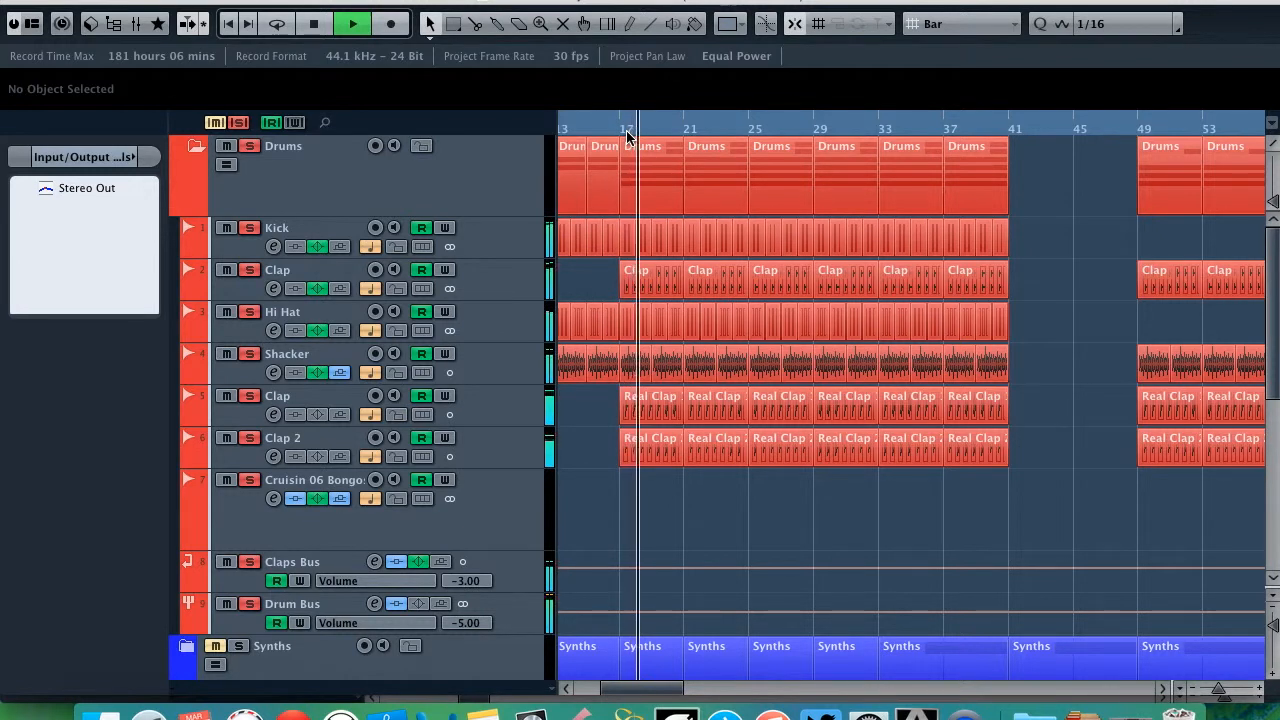
key("space")
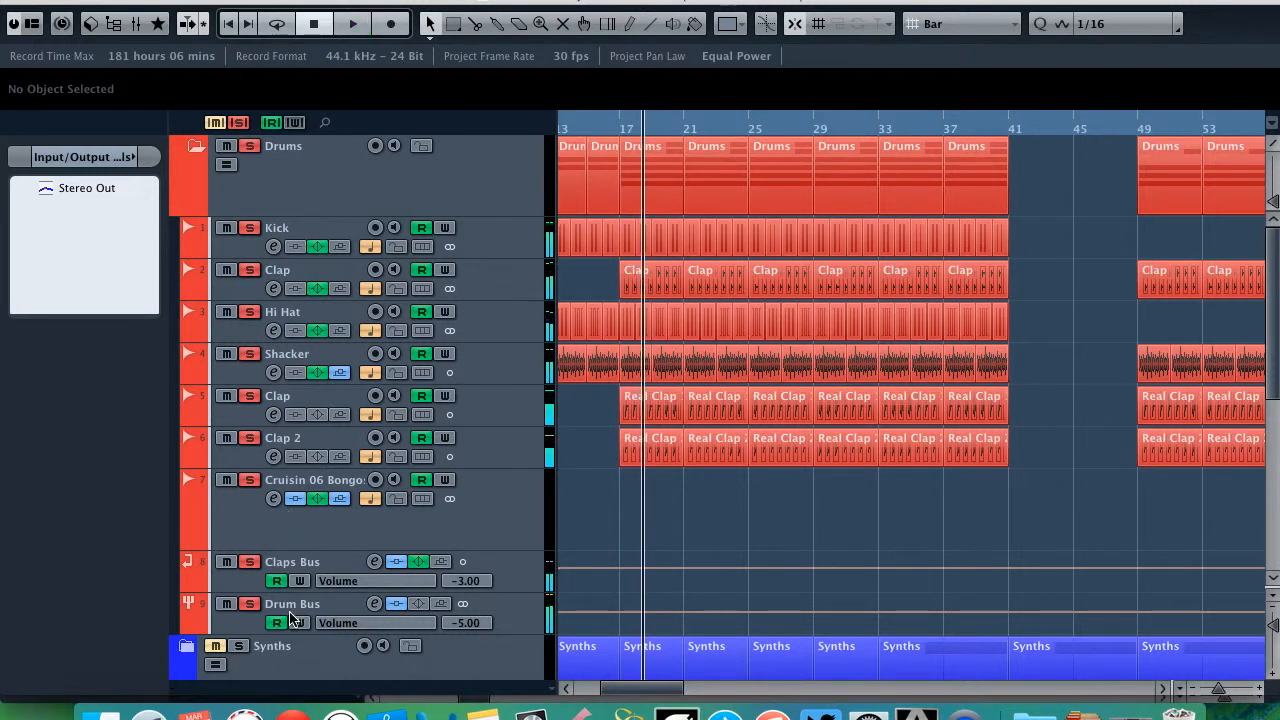
Step: Inspect the insert effects of each drum track in turn, from Kick to the Cruisin 06 Bongos track
left_click(269, 227)
key("Down")
key("Up")
left_click(55, 369)
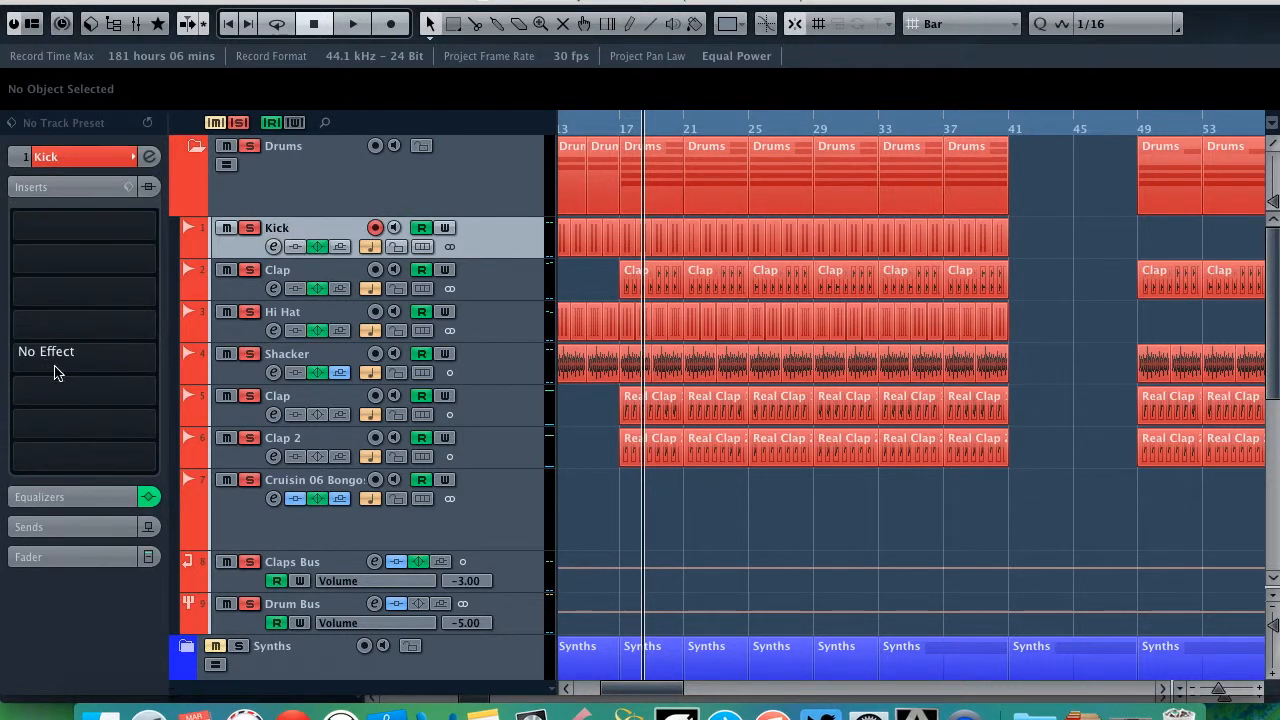
key("Down")
key("Down")
key("Down")
key("Down")
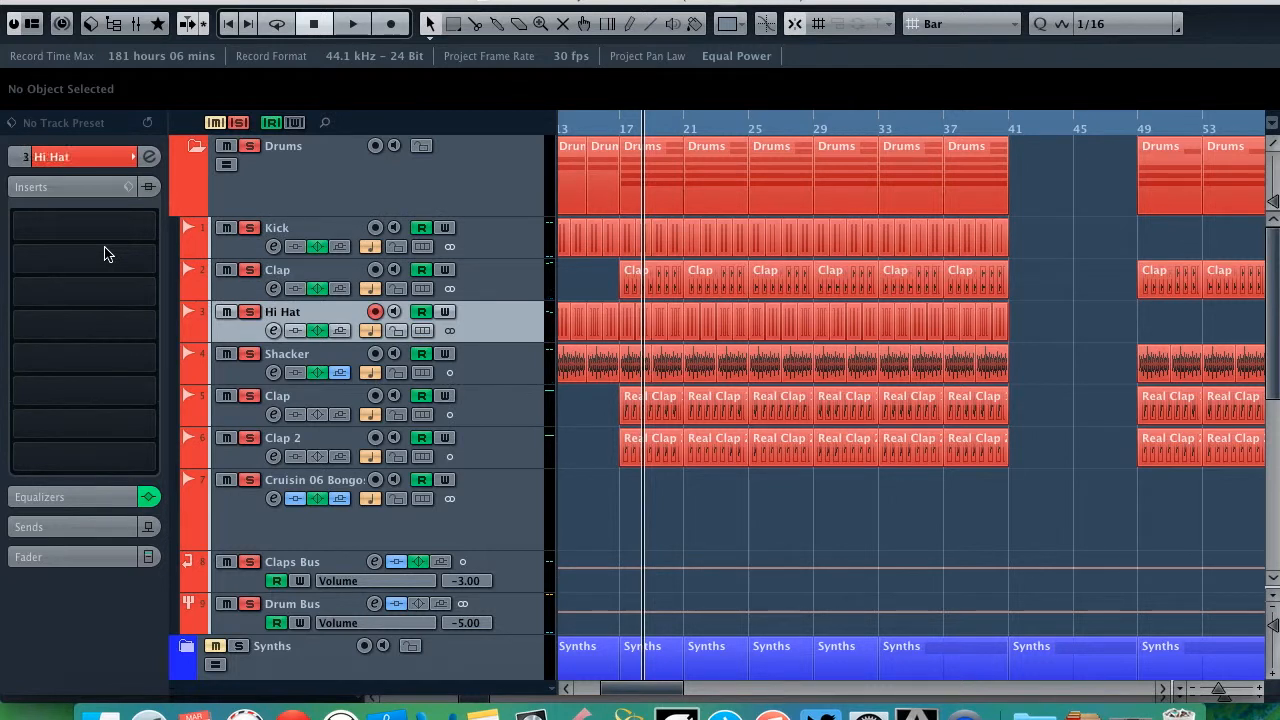
key("Down")
key("Down")
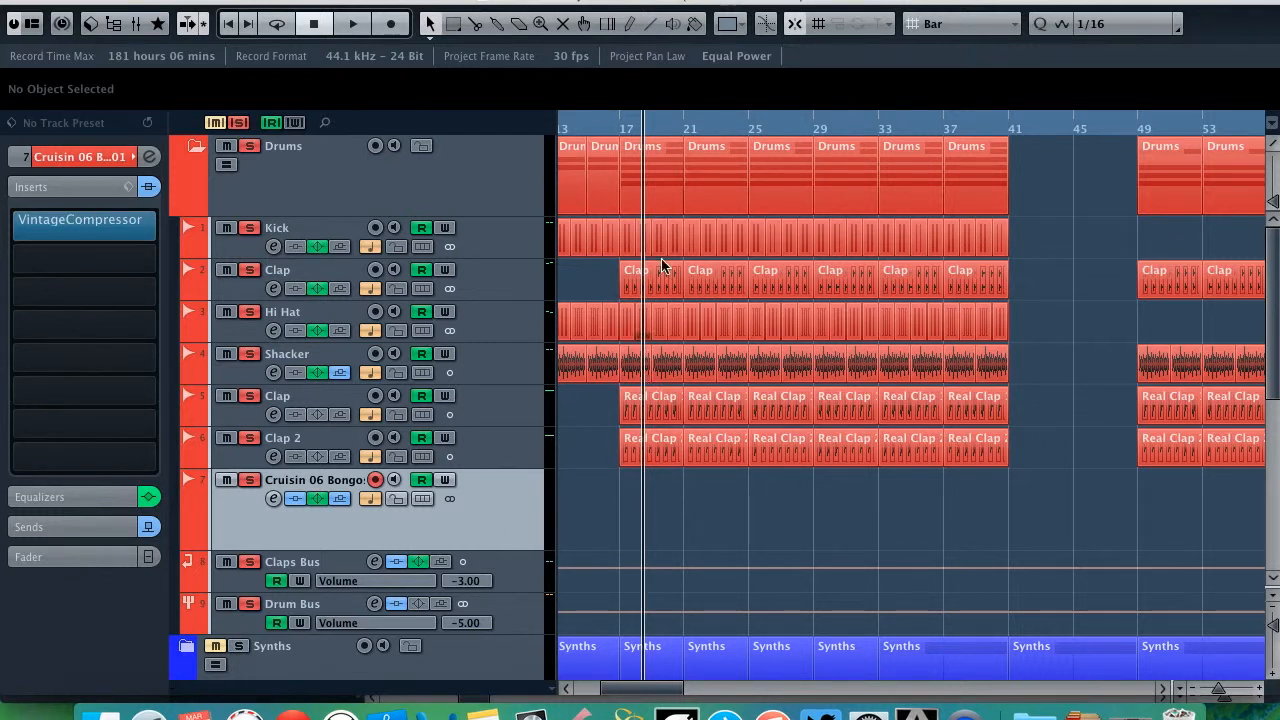
Step: Play the soloed drums again briefly from bar 17
left_click(623, 128)
key("space")
key("space")
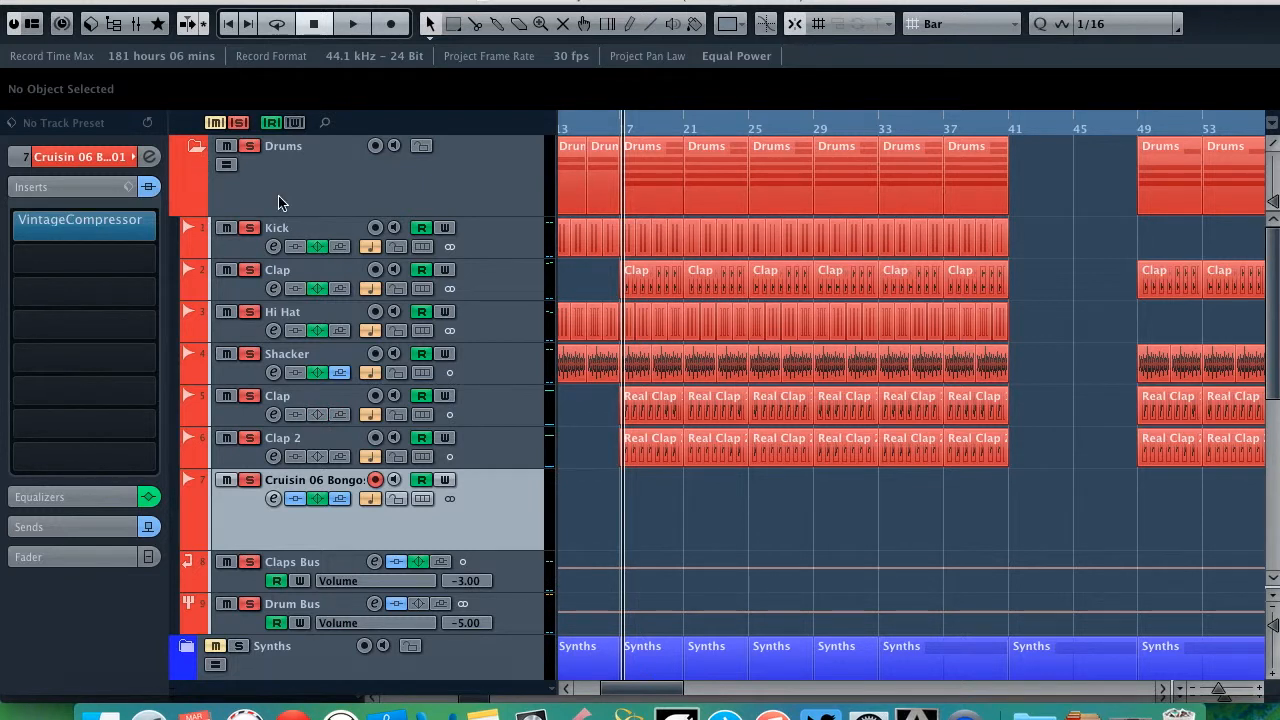
Step: Check the Kick track's output routing, and open the VintageCompressor insert on the Drum Bus
left_click(292, 222)
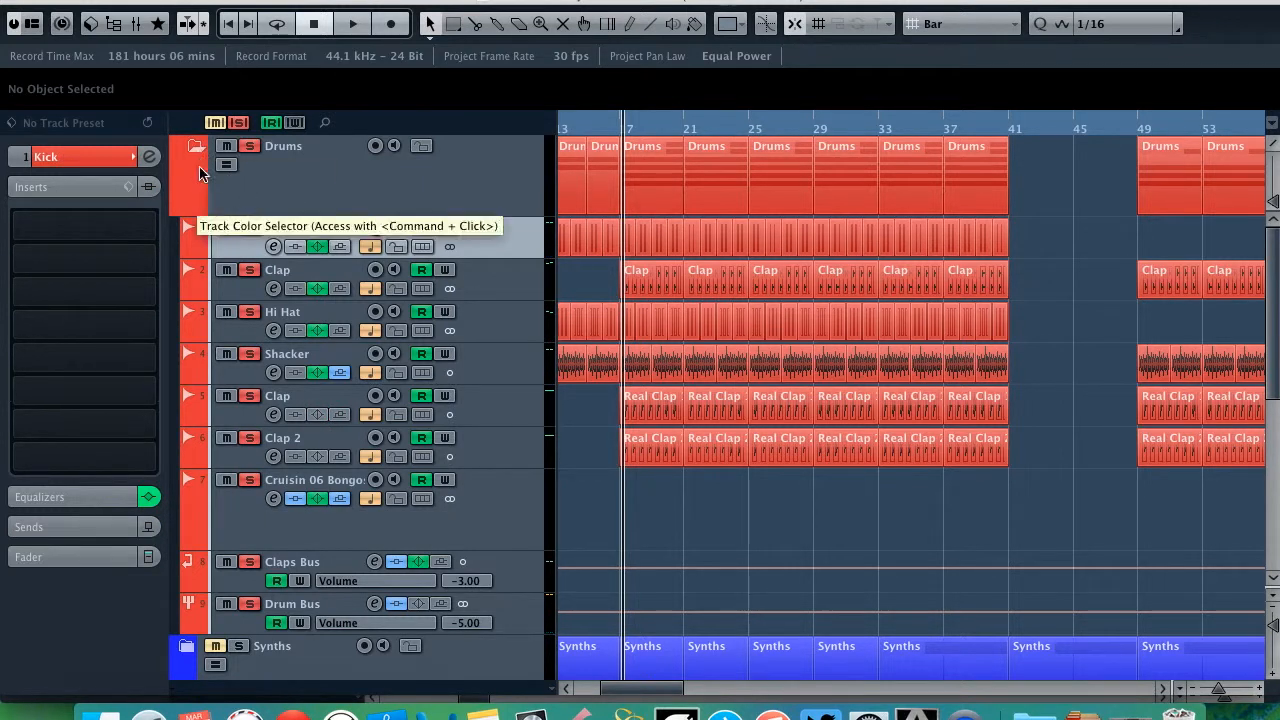
left_click(90, 164)
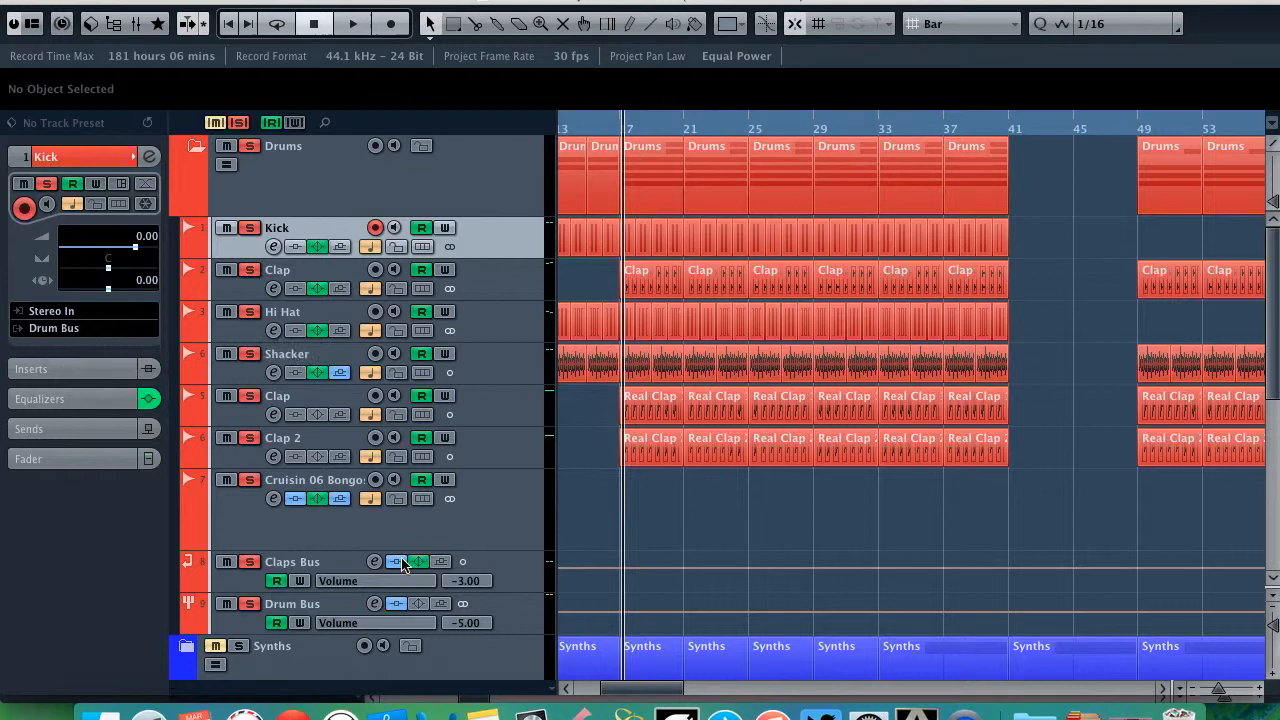
left_click(308, 606)
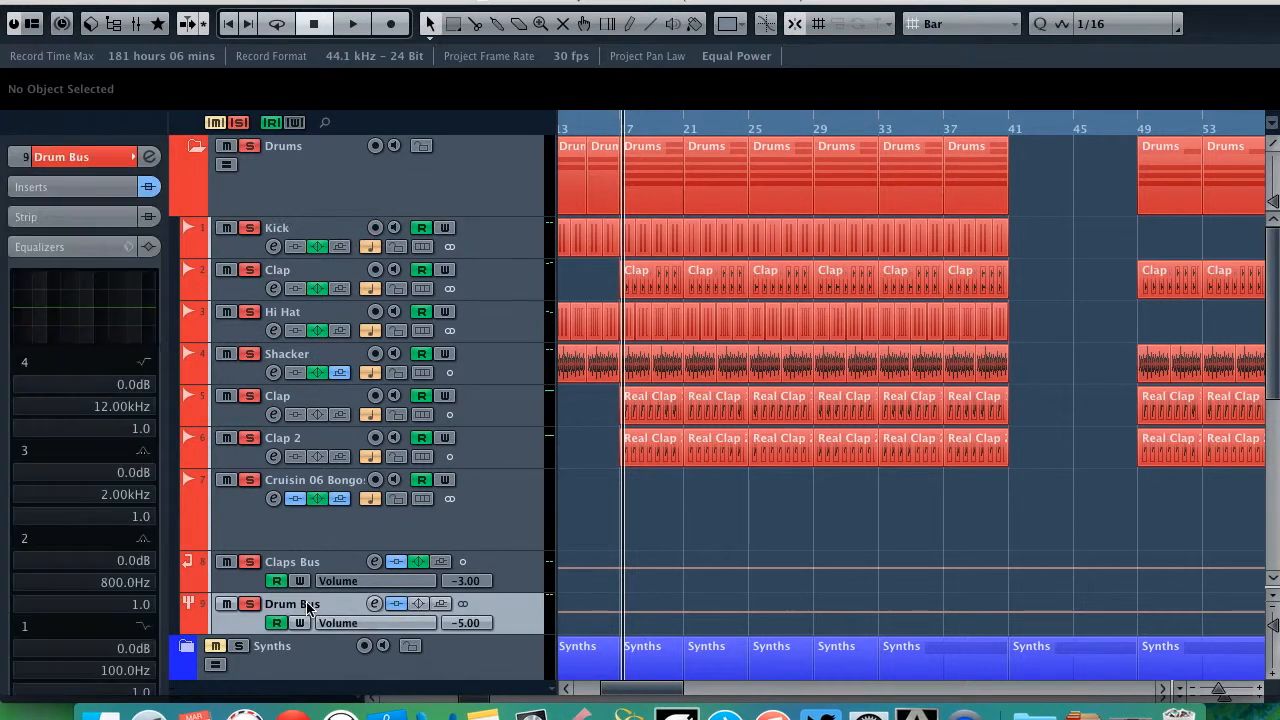
left_click(60, 190)
left_click(100, 225)
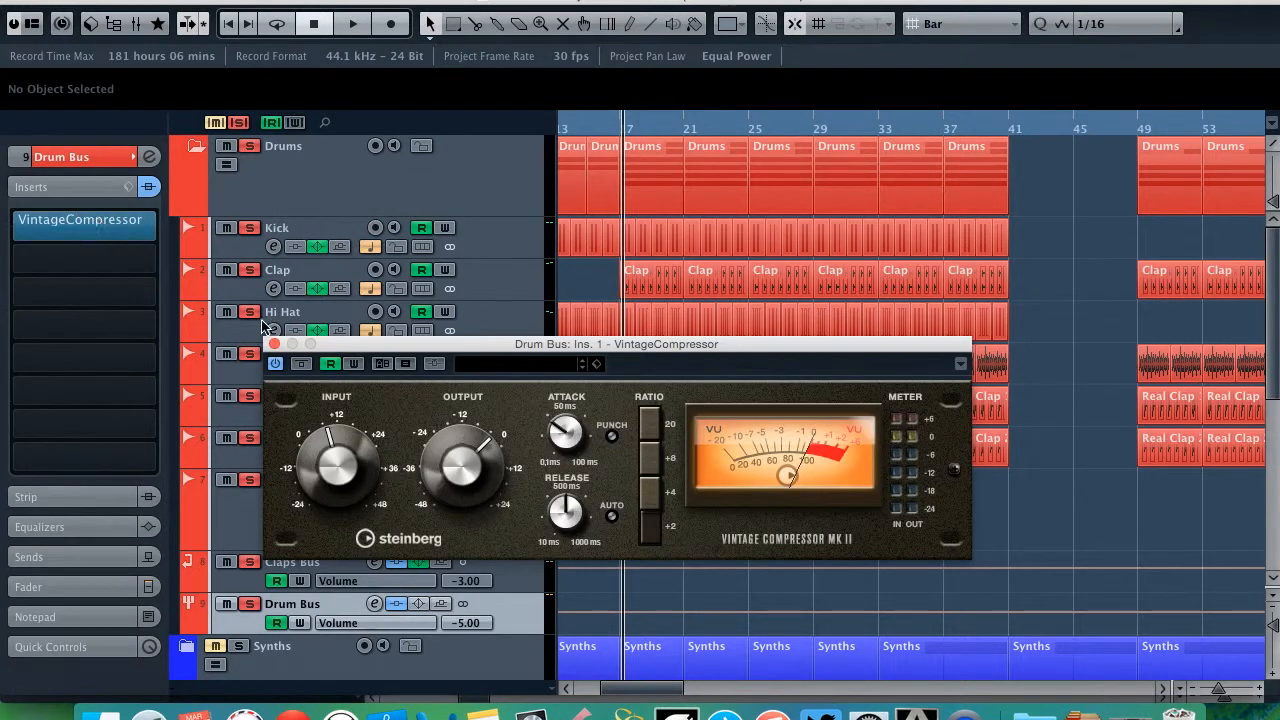
Step: Bypass the Drum Bus VintageCompressor and play the soloed drums from bar 17 without it
left_click(301, 363)
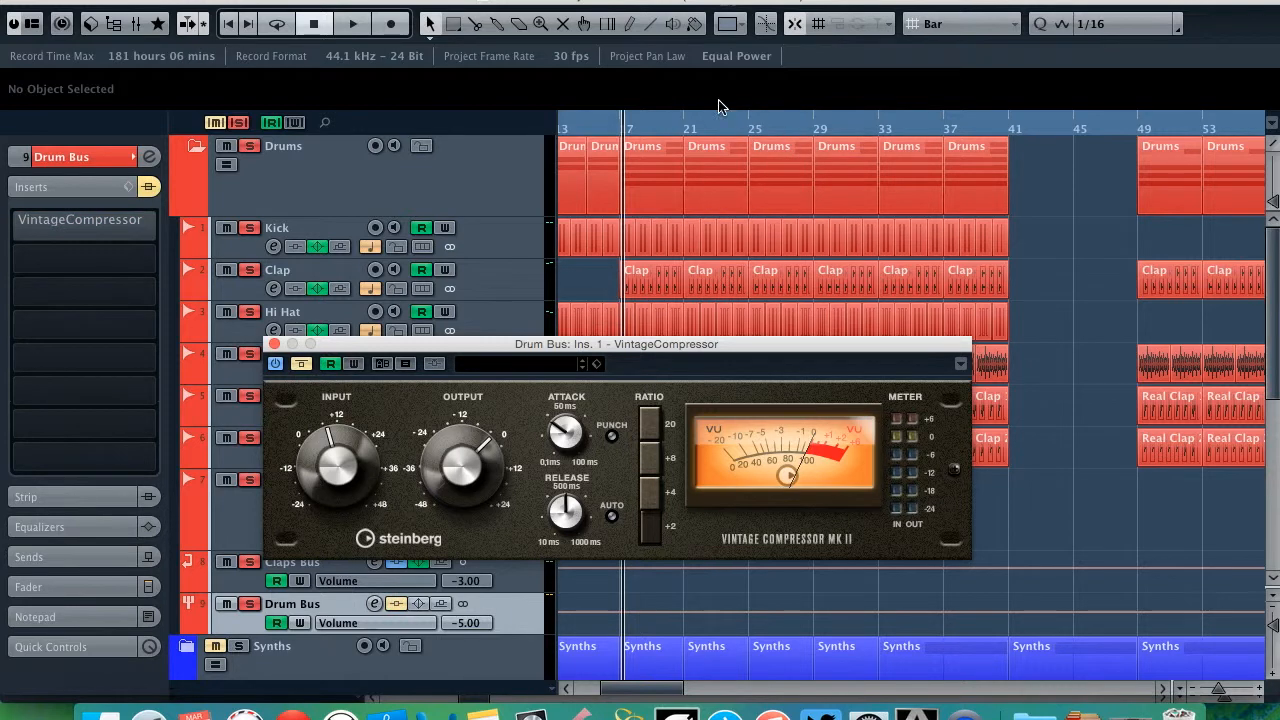
left_click_drag(633, 131, 619, 133)
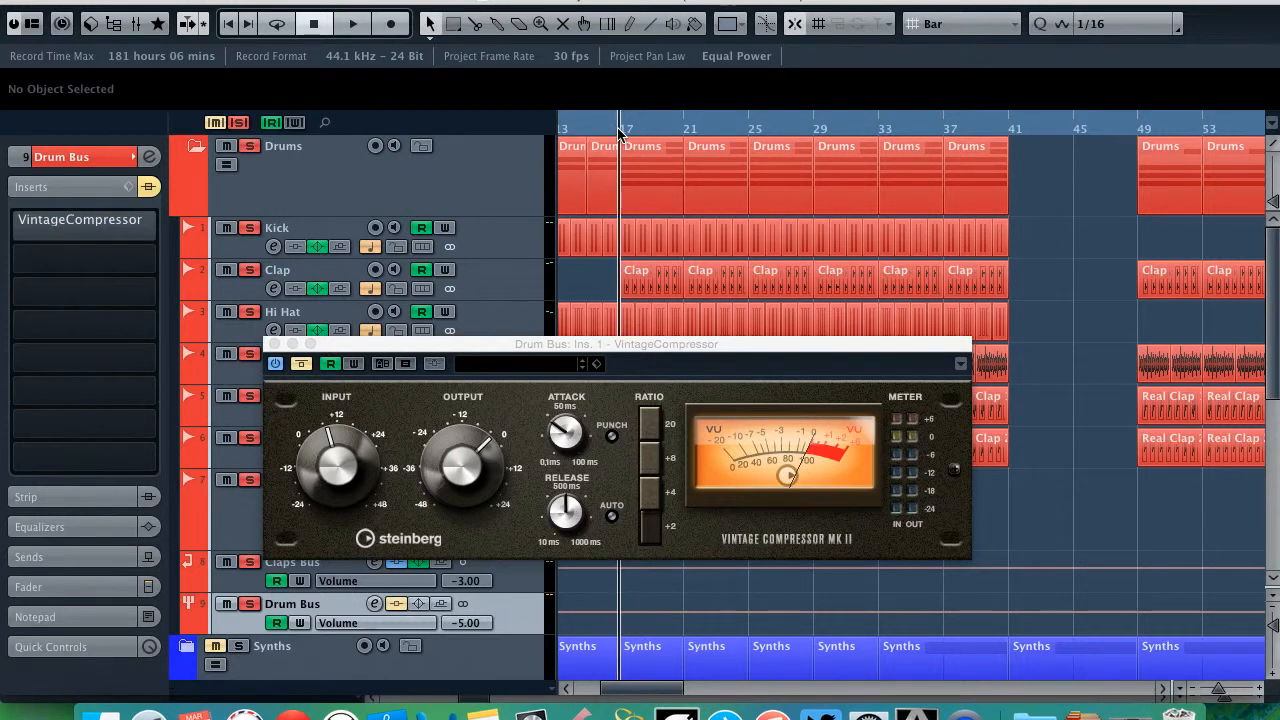
key("space")
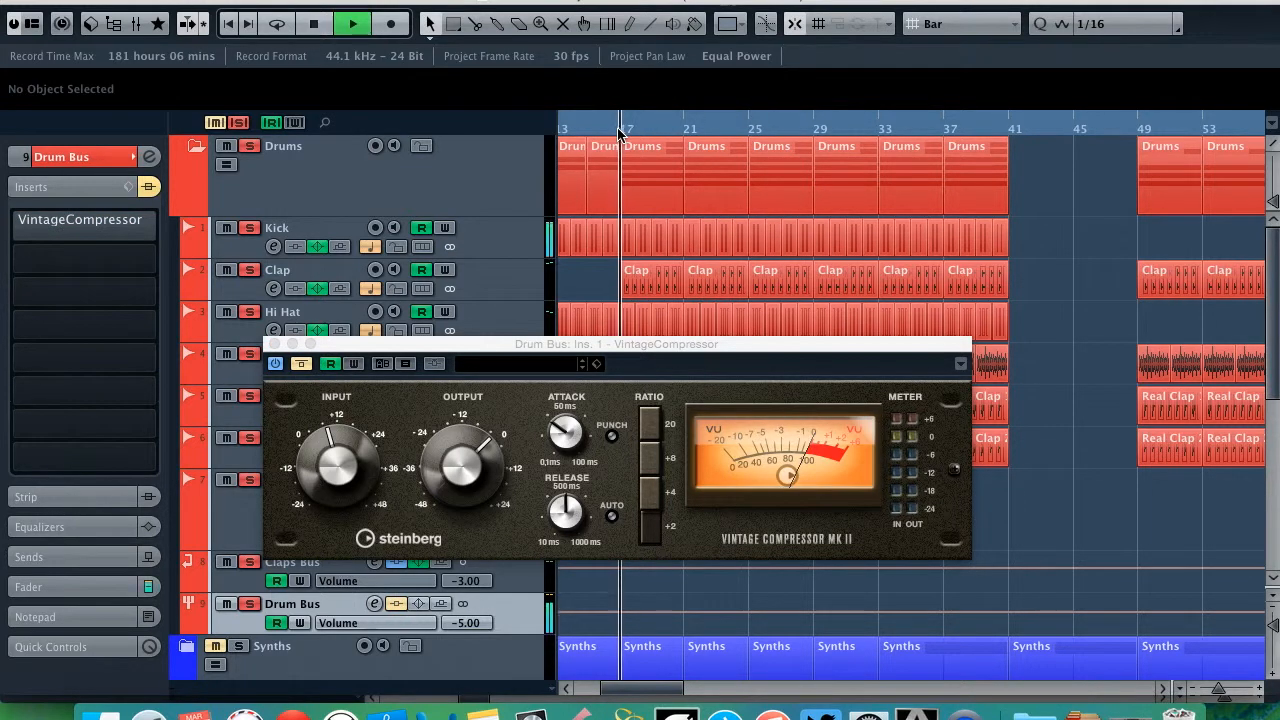
Step: Compare the soloed drums with the Drum Bus VintageCompressor active and bypassed, leave it active, stop playback and close the plug-in
left_click(303, 365)
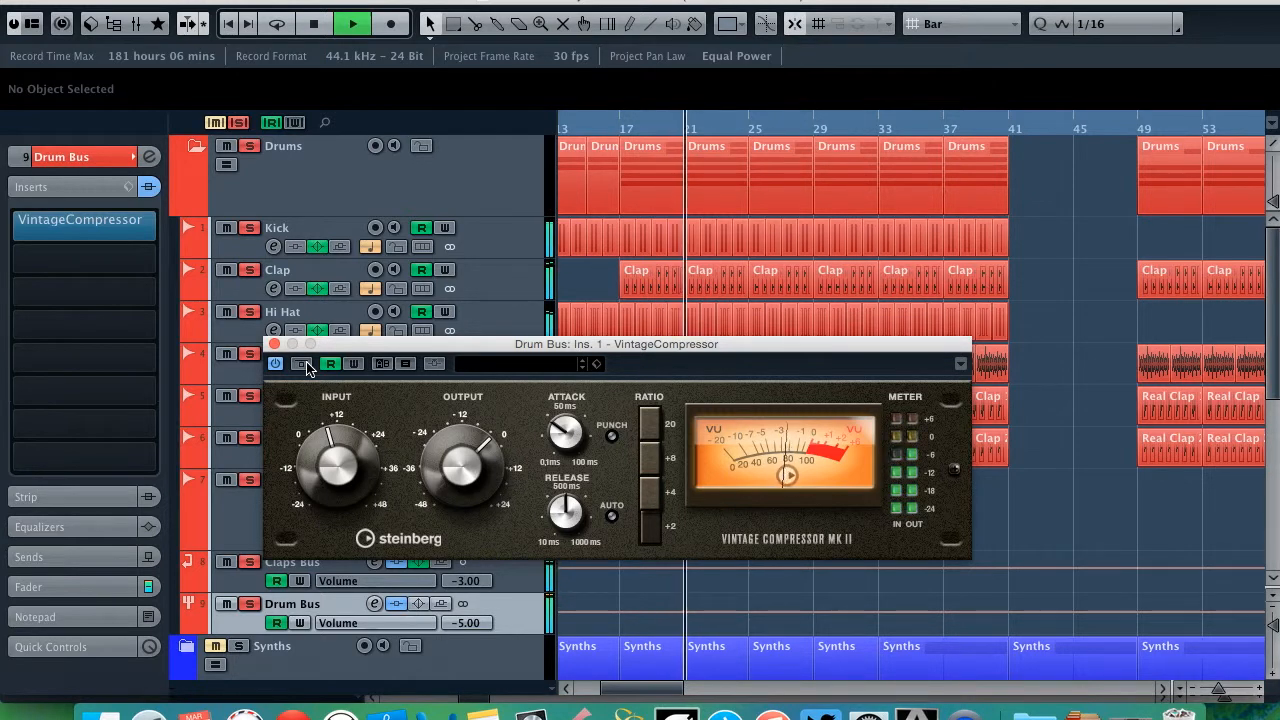
left_click(303, 365)
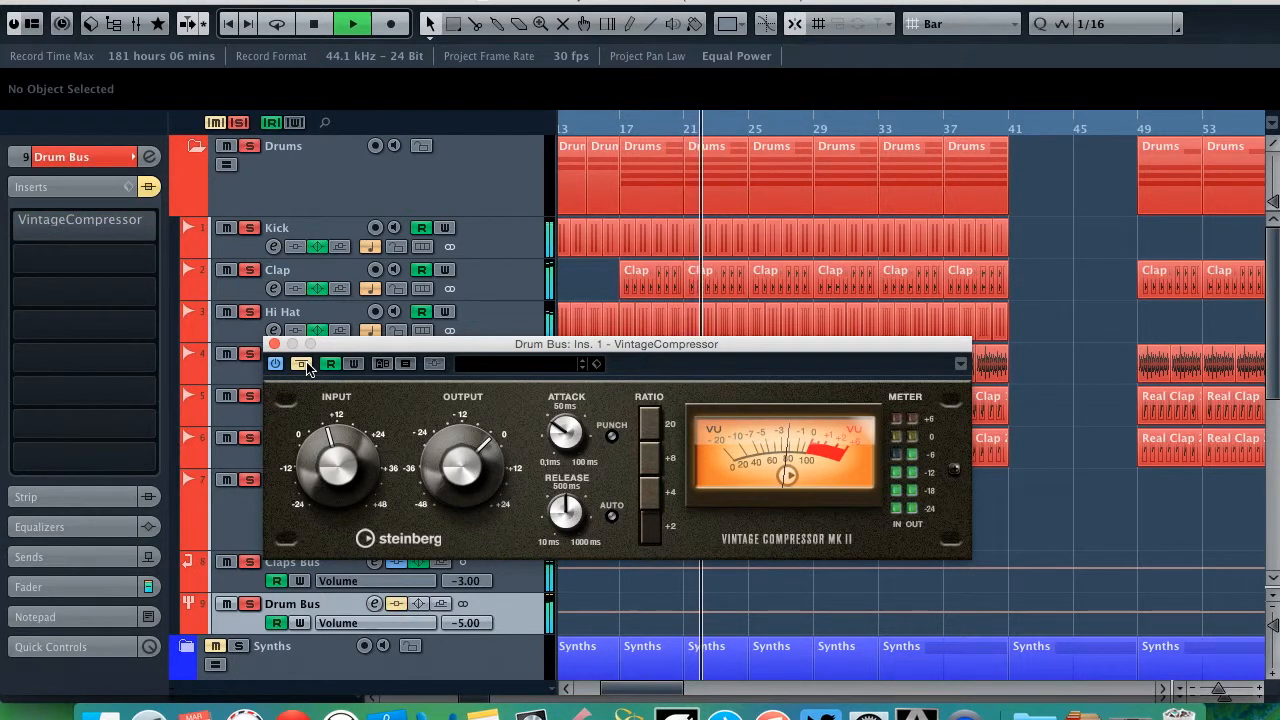
left_click(303, 365)
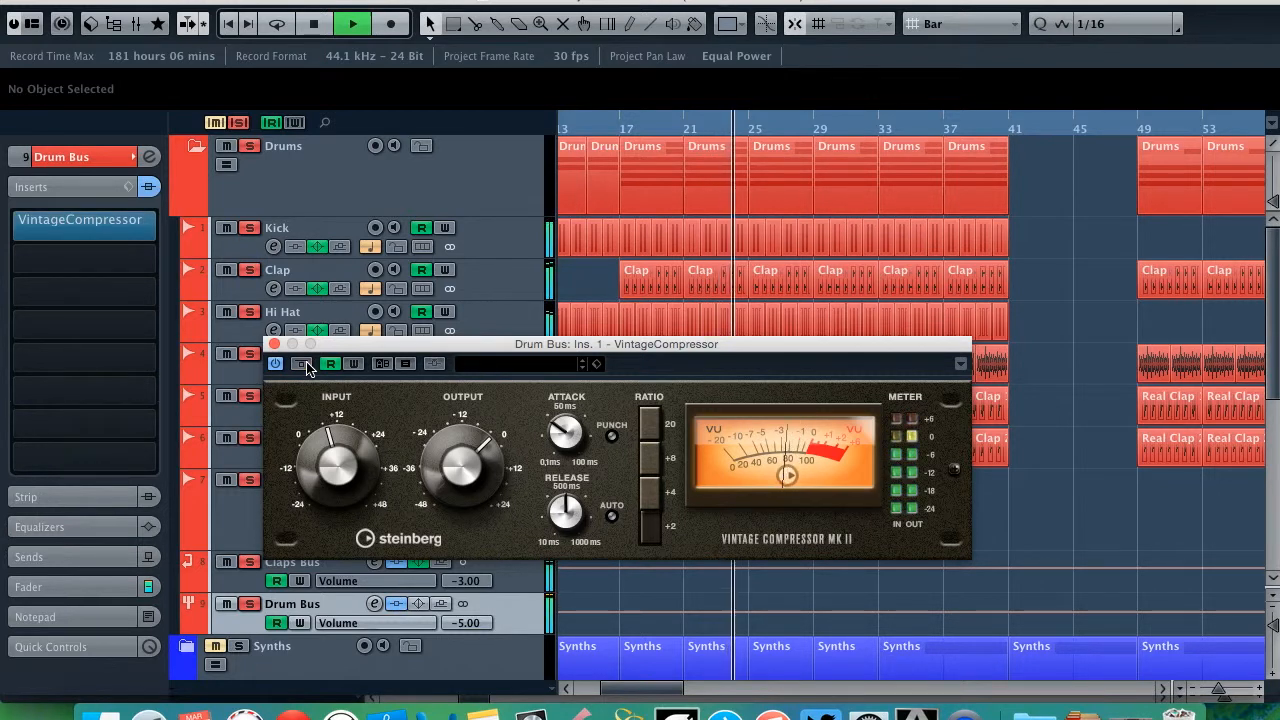
key("space")
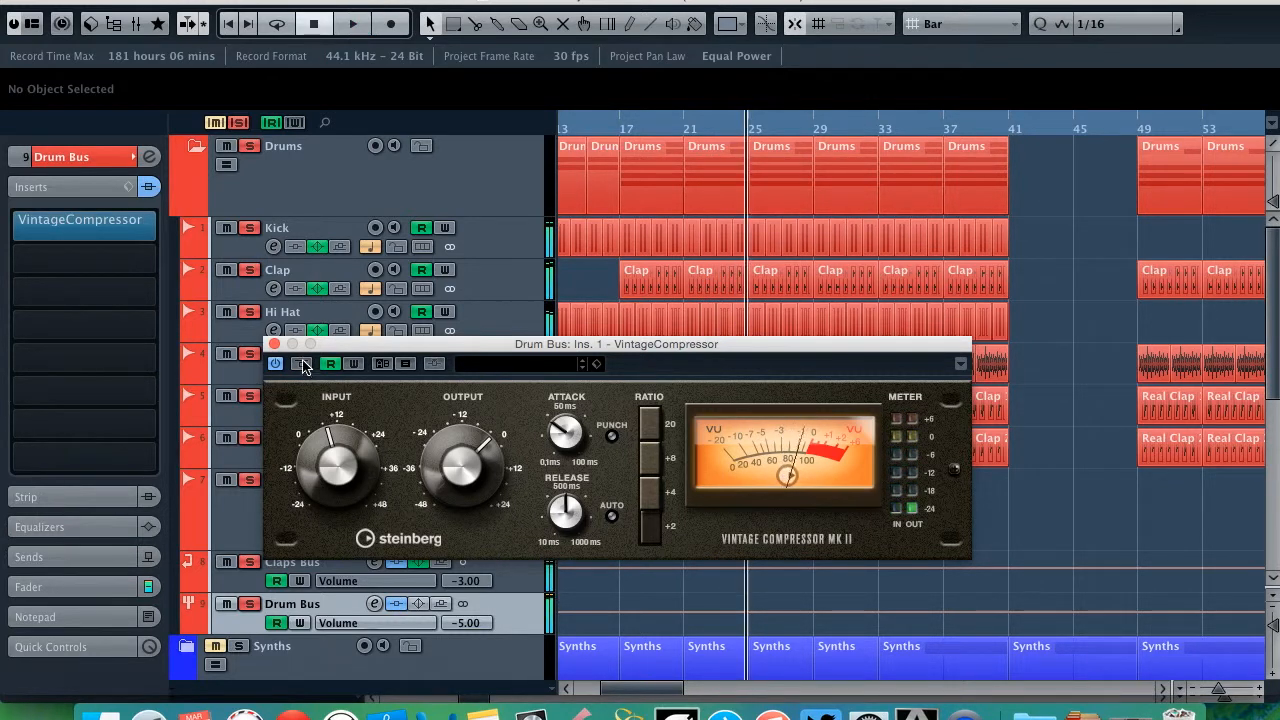
left_click(274, 344)
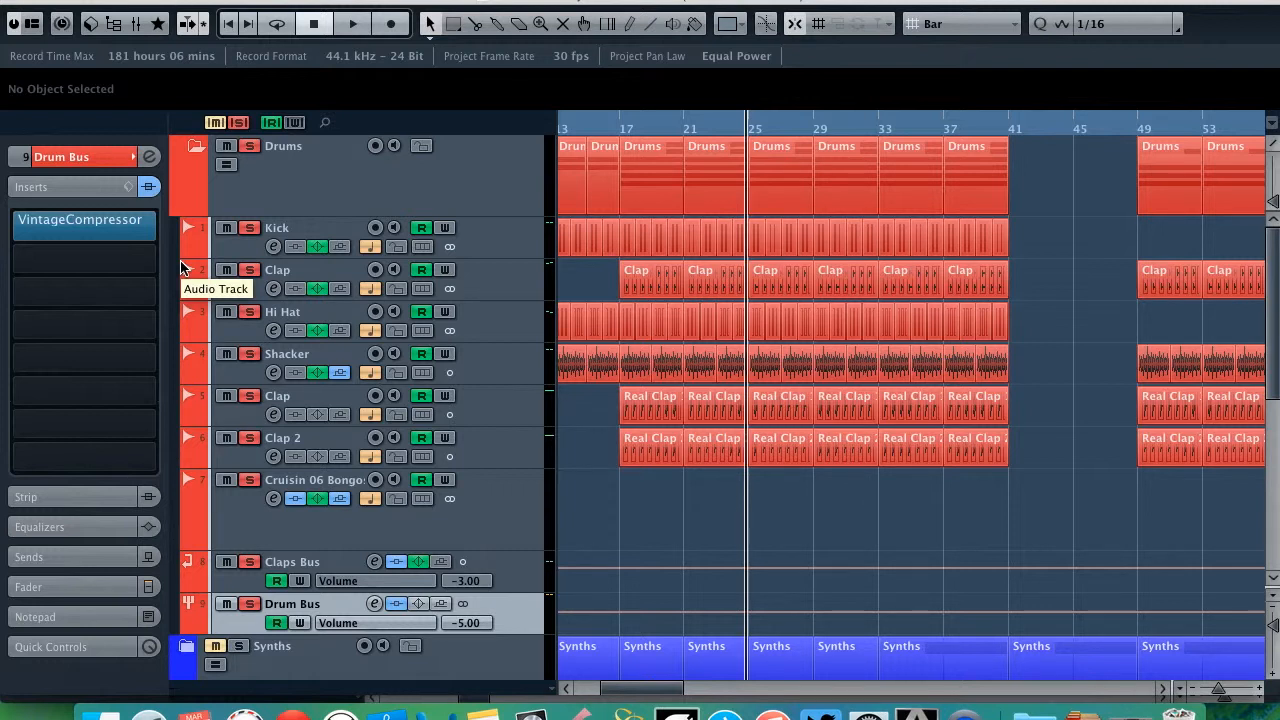
Step: Unsolo and collapse the Drums folder, and expand the Synths folder
left_click(249, 150)
left_click(188, 150)
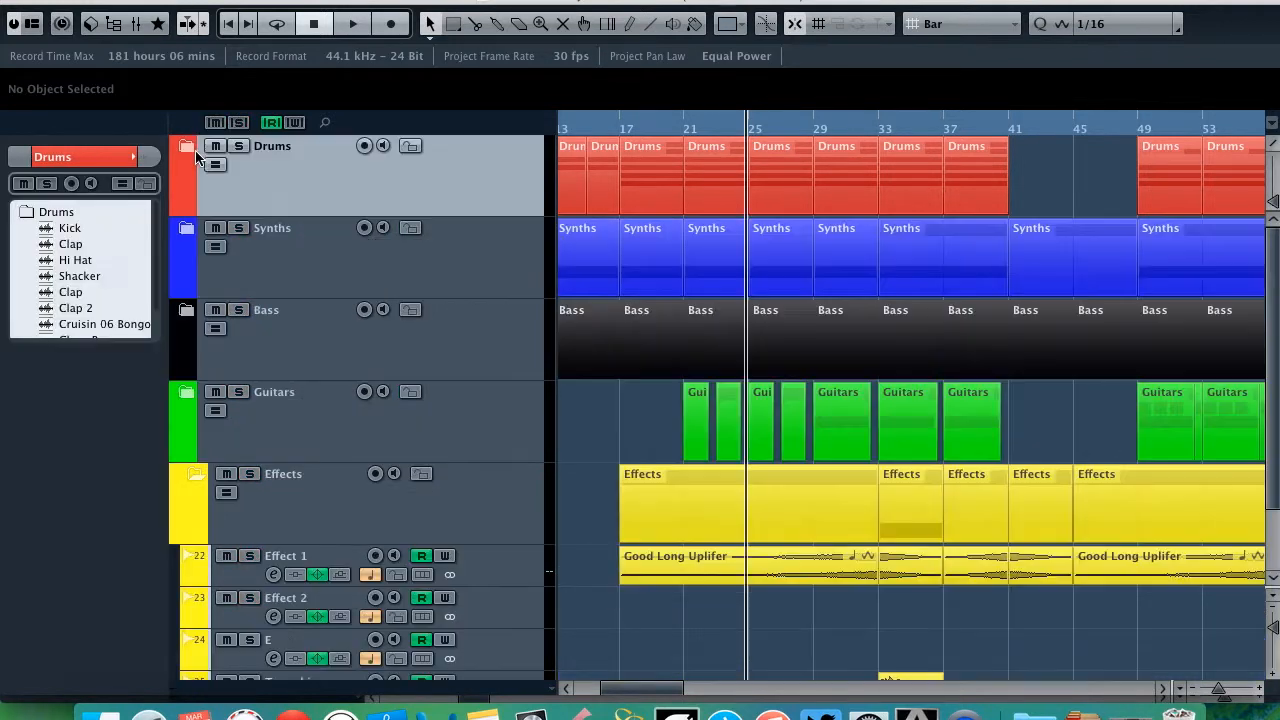
left_click(187, 229)
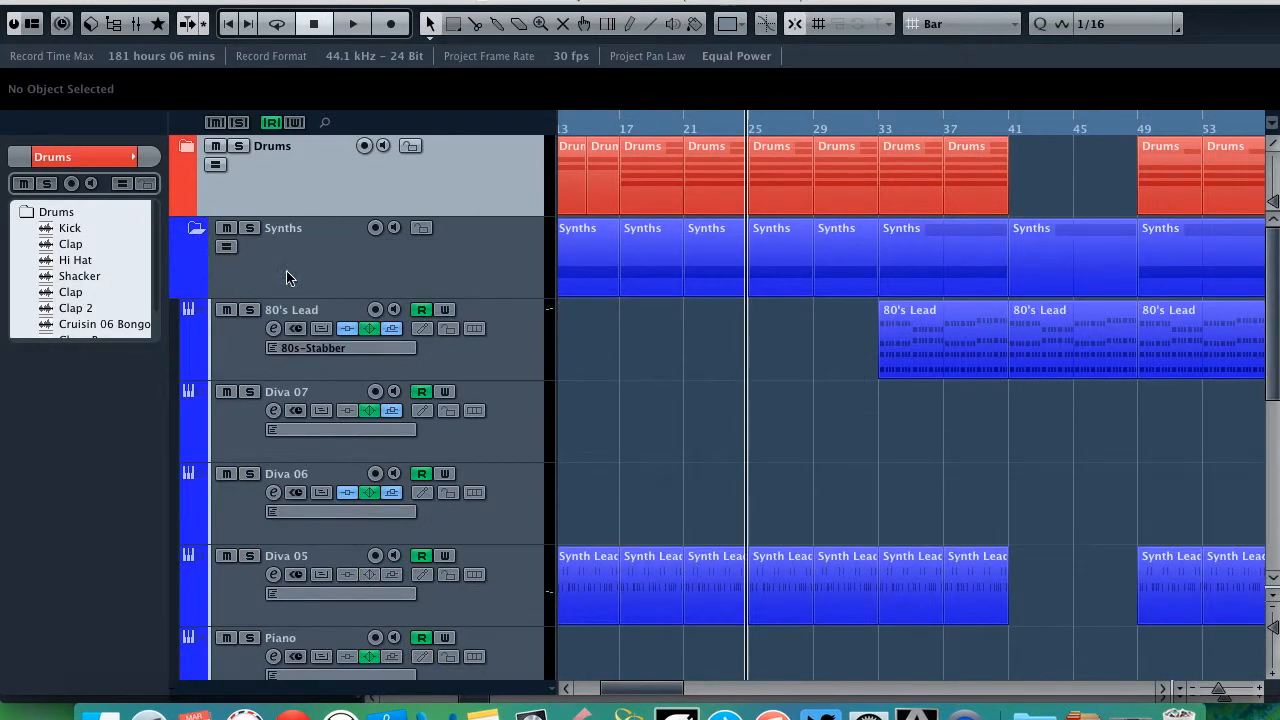
Step: Check the Diva 05 track's insert slots and play the track soloed from about bar 25, then unsolo it
left_click(237, 593)
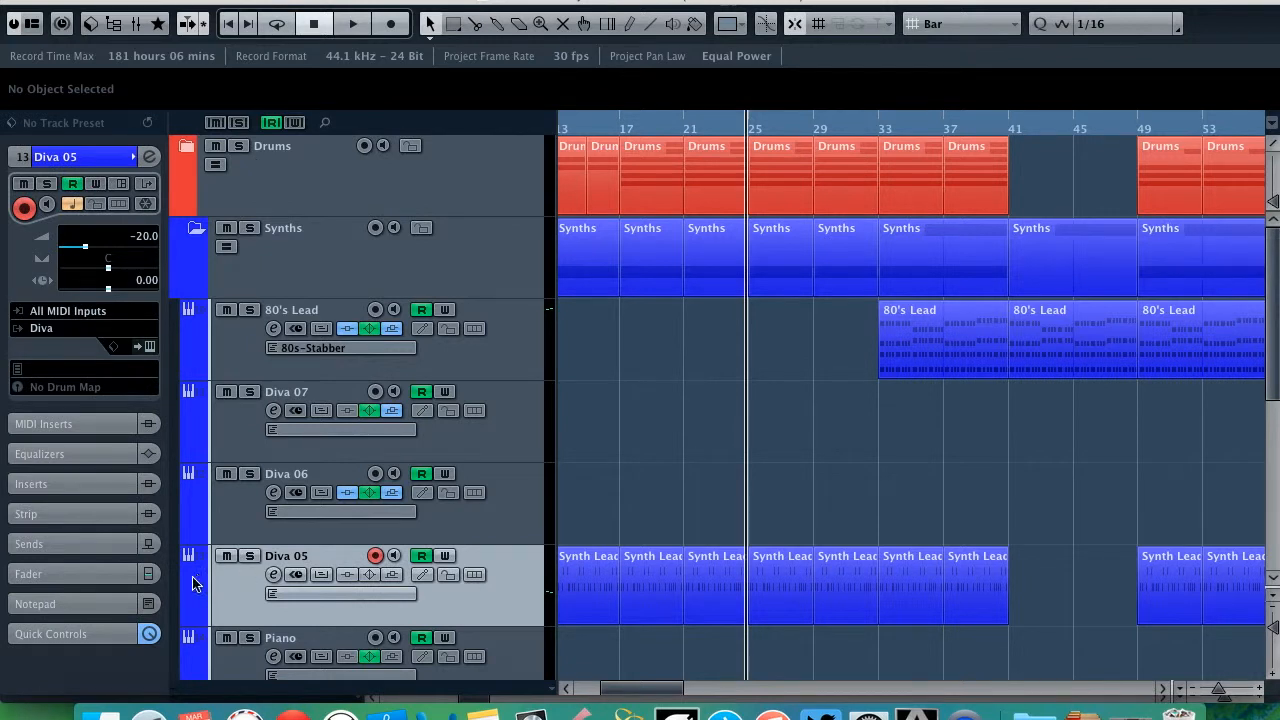
left_click(75, 431)
left_click(51, 413)
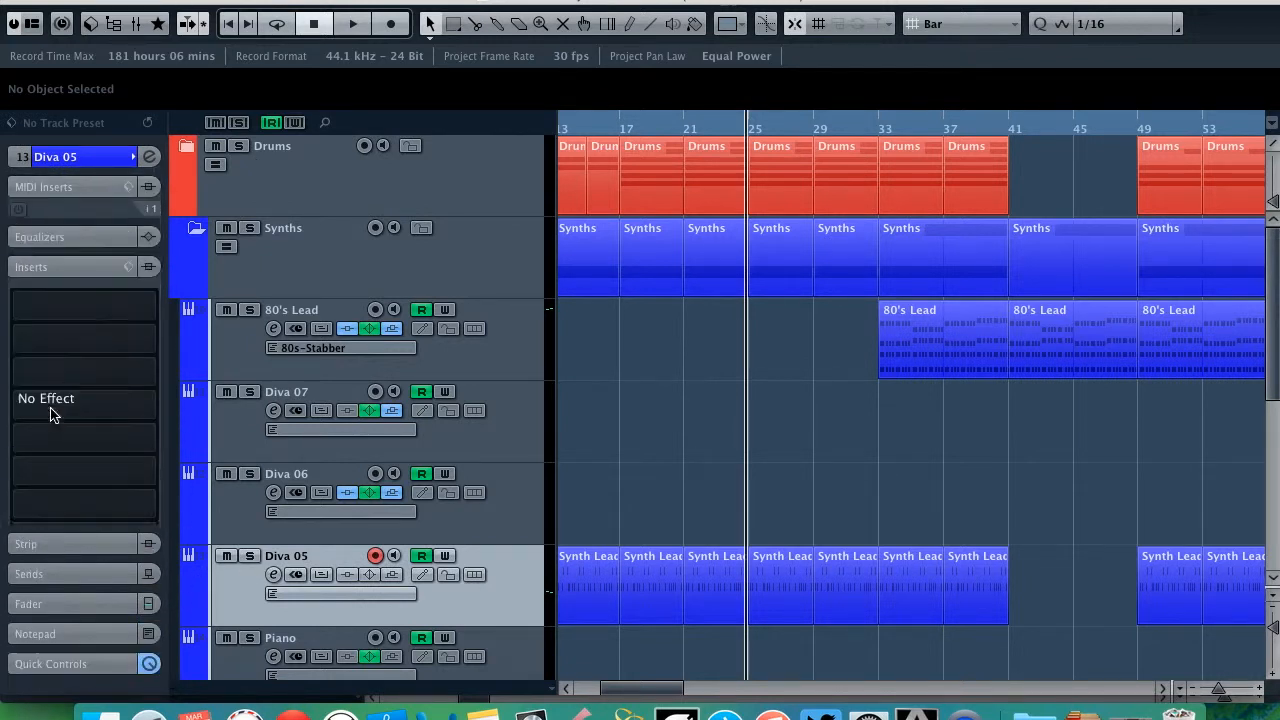
left_click(249, 555)
key("space")
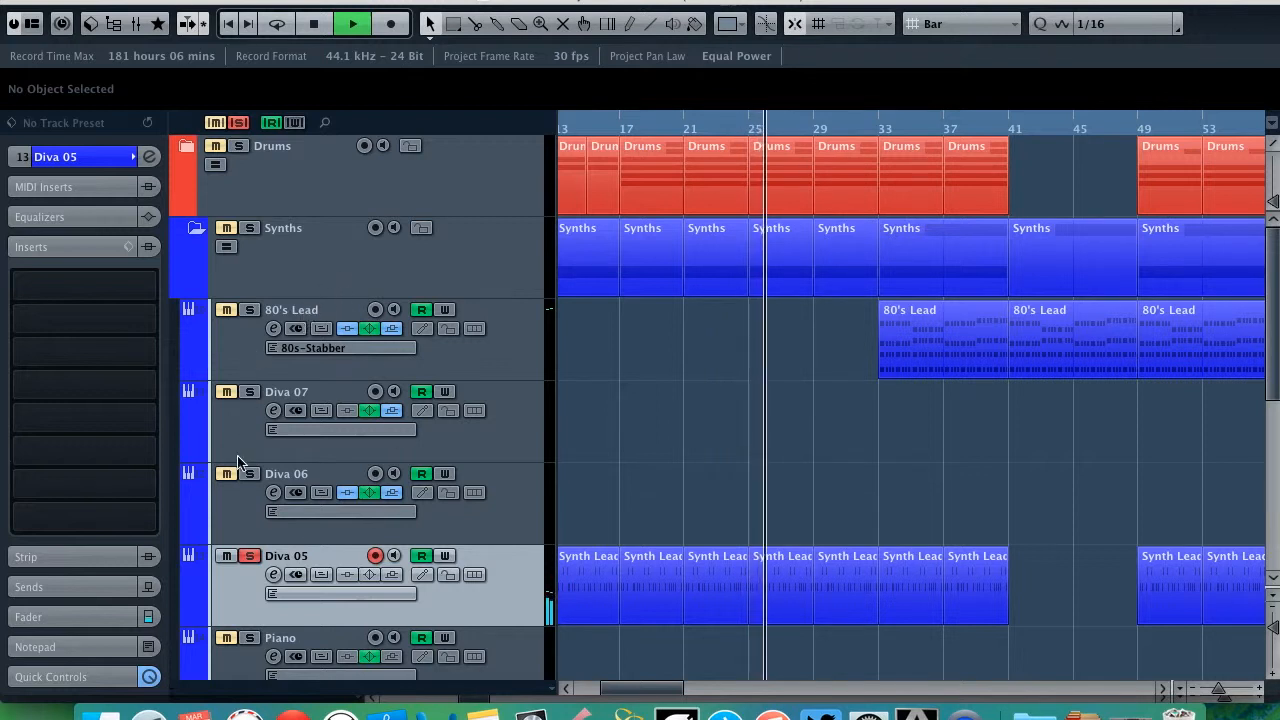
left_click(250, 347)
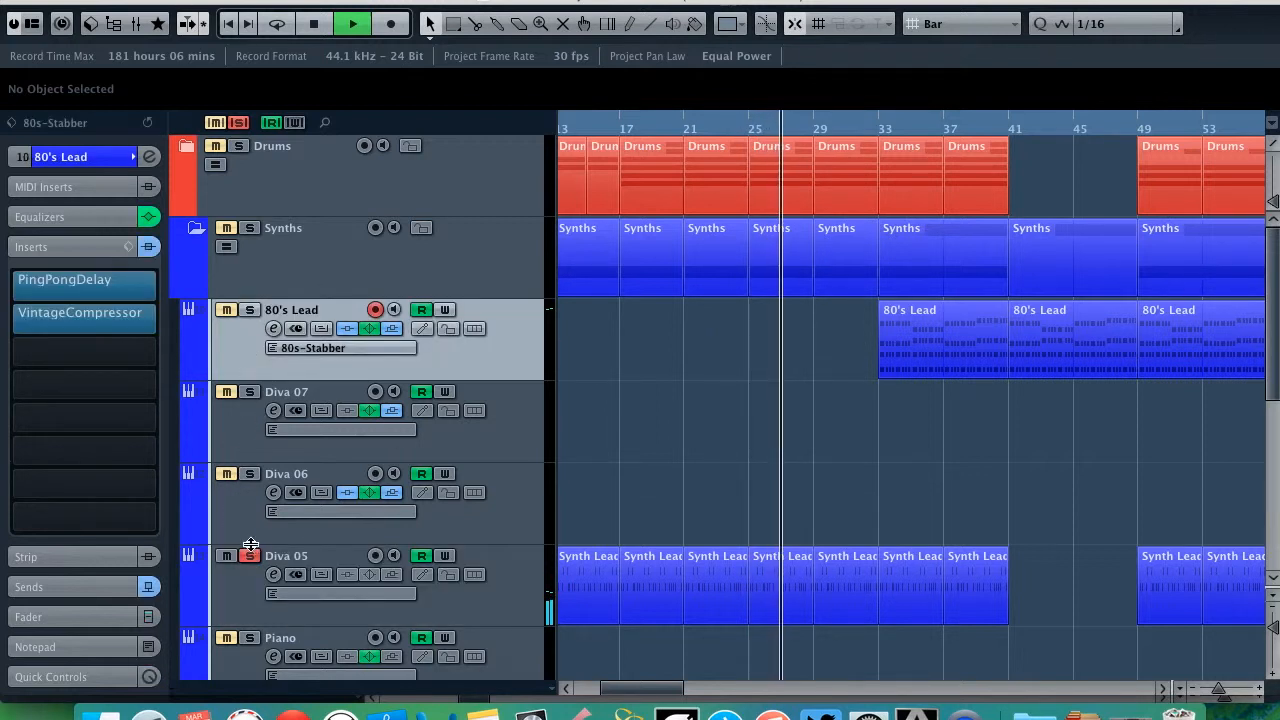
left_click(249, 555)
key("space")
Step: Solo the 80's Lead track and inspect its VintageCompressor insert, then close the plug-in and clear the solo
left_click(250, 310)
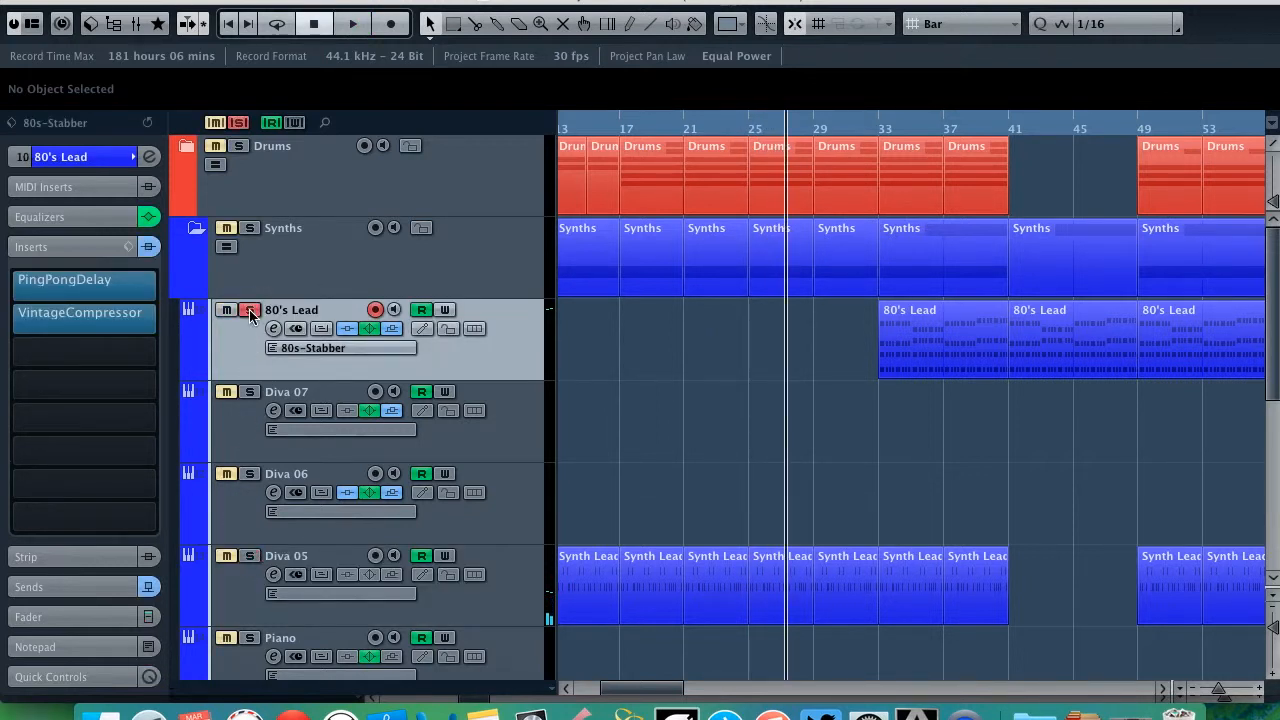
left_click(127, 318)
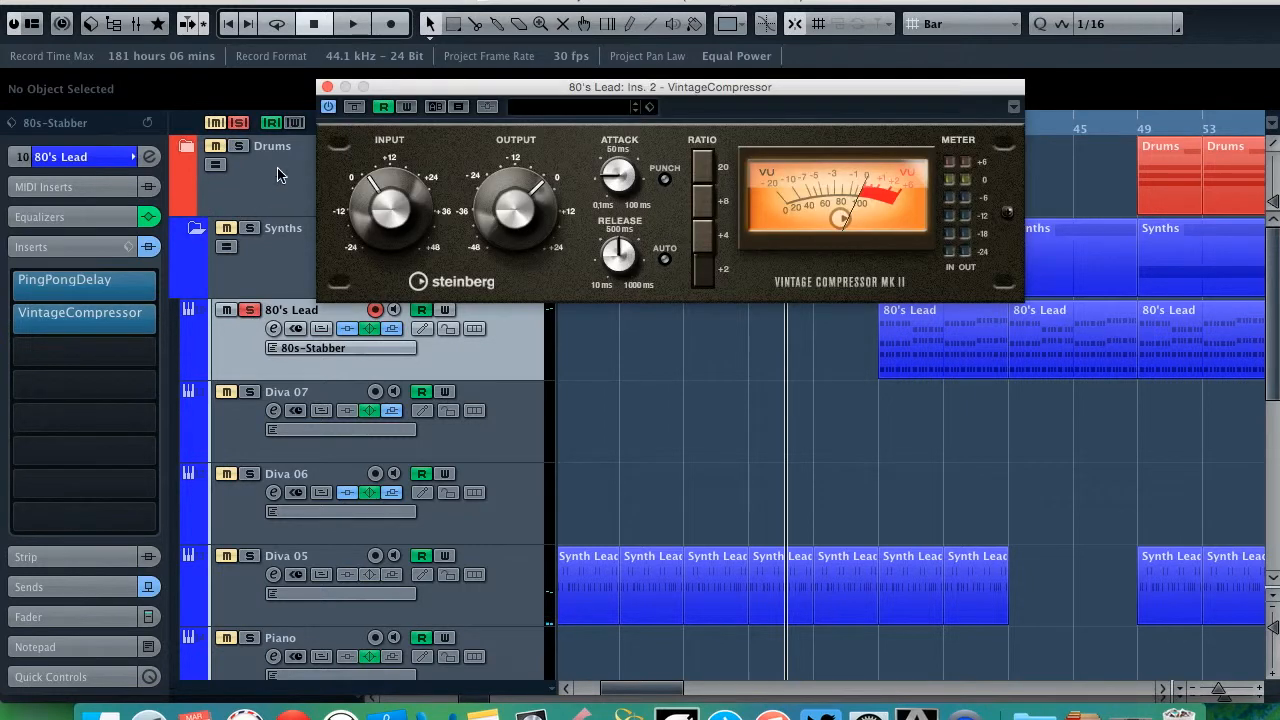
left_click(327, 88)
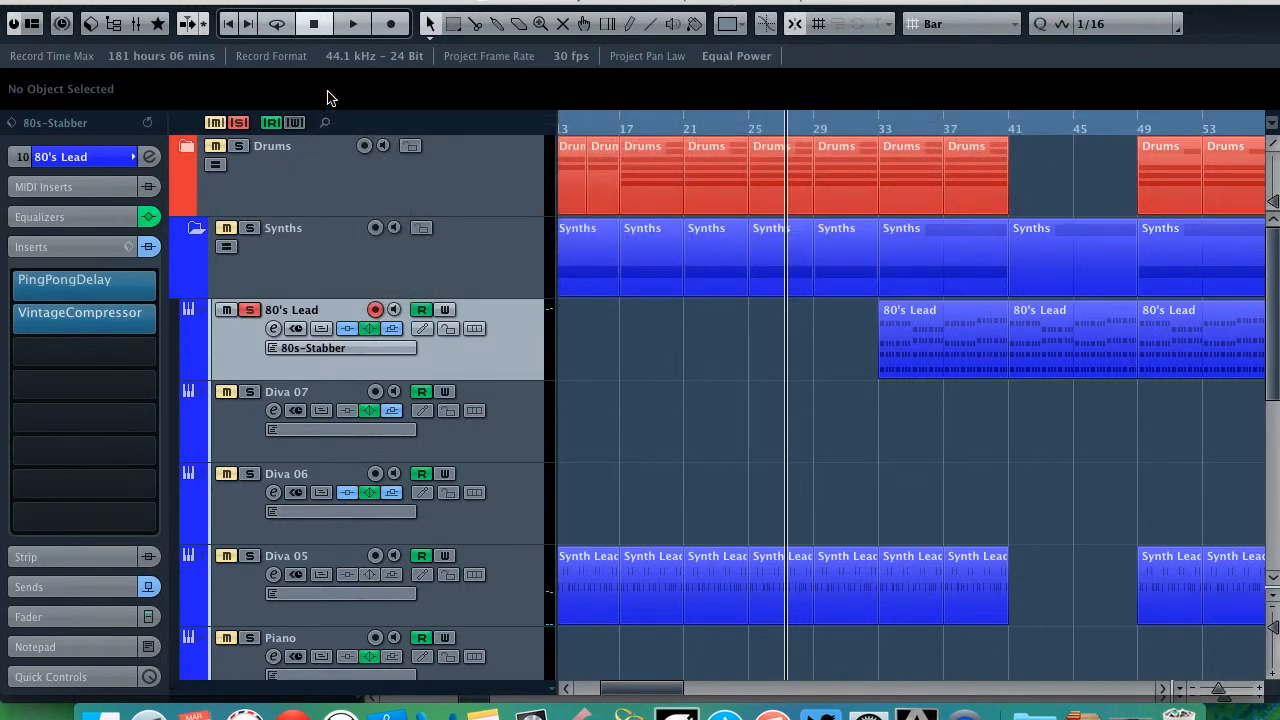
left_click(250, 310)
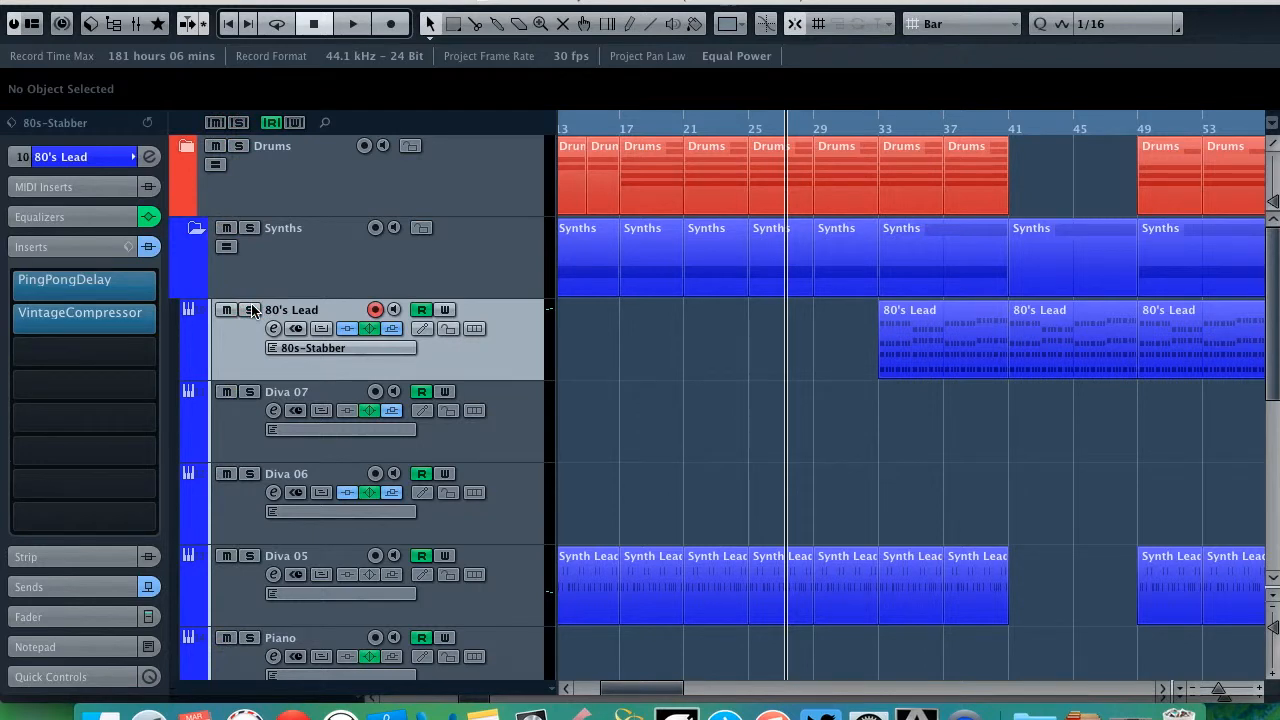
Step: Collapse the Synths and Effects folders in the track list
left_click(195, 230)
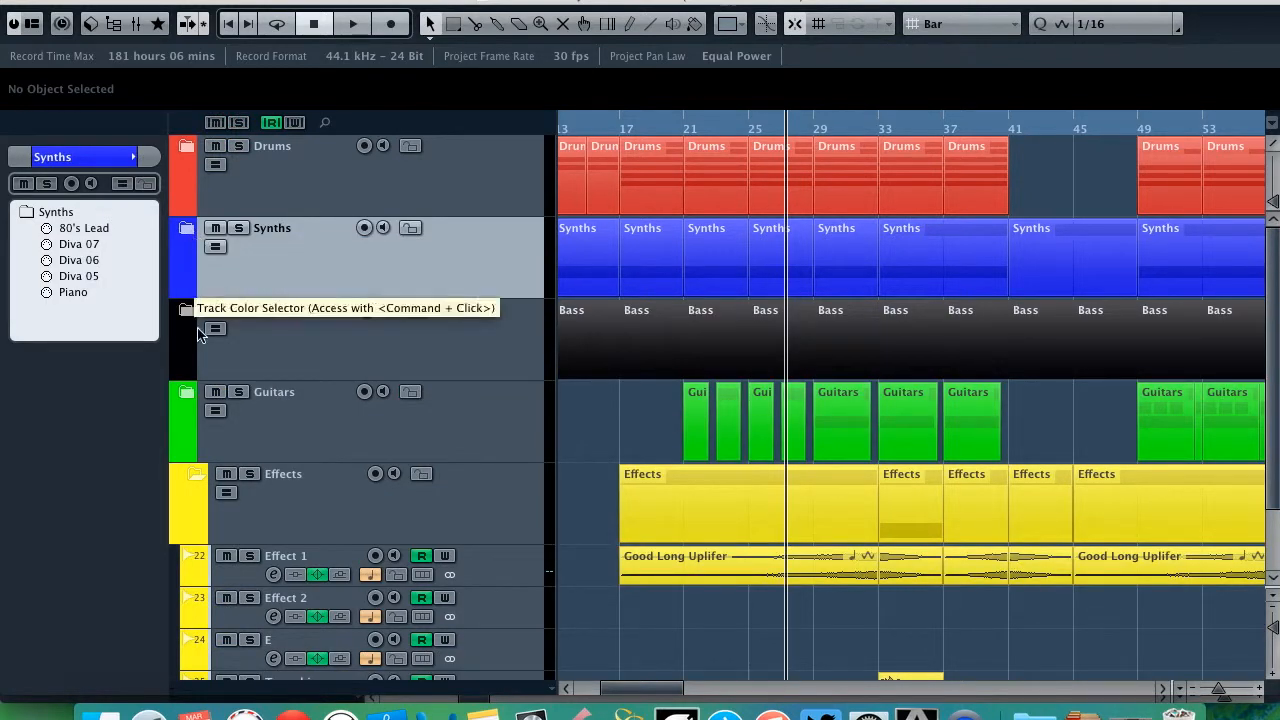
left_click(201, 478)
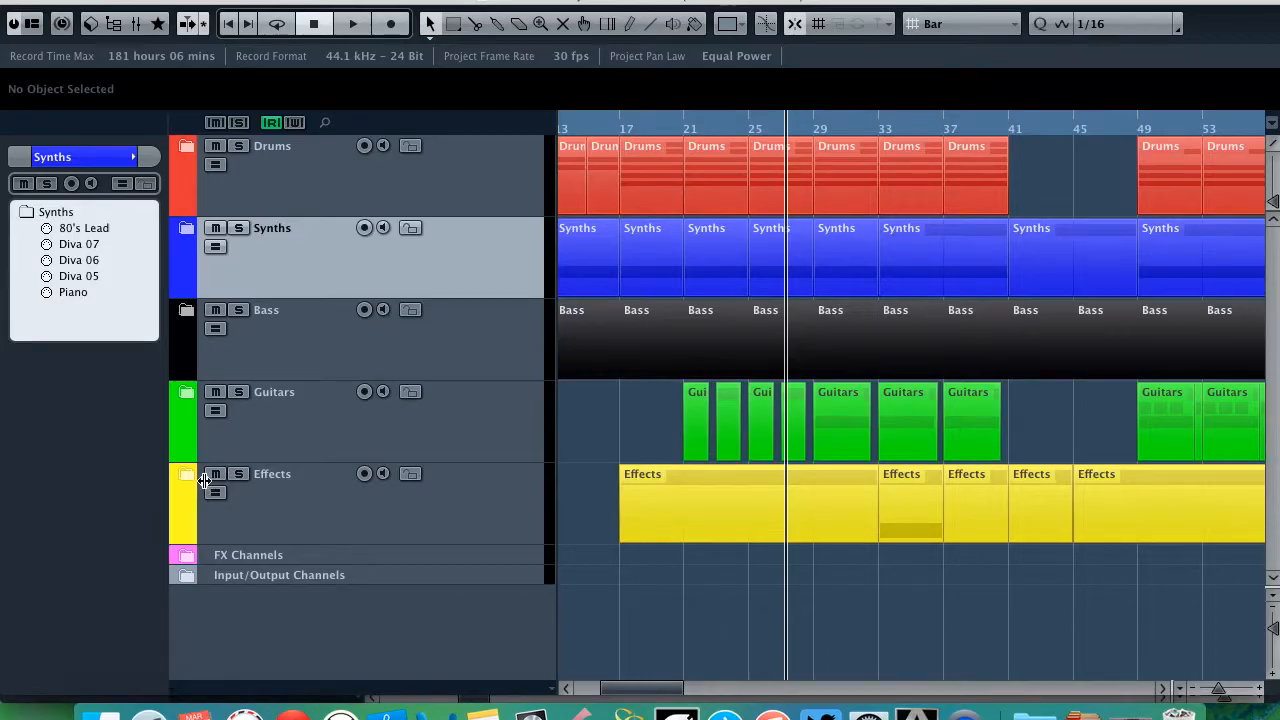
Step: Show only the Input/Output Channels in the mixer and inspect the Maximizer insert on the Stereo Out
key("F3")
scroll(670, 678, "right", 3)
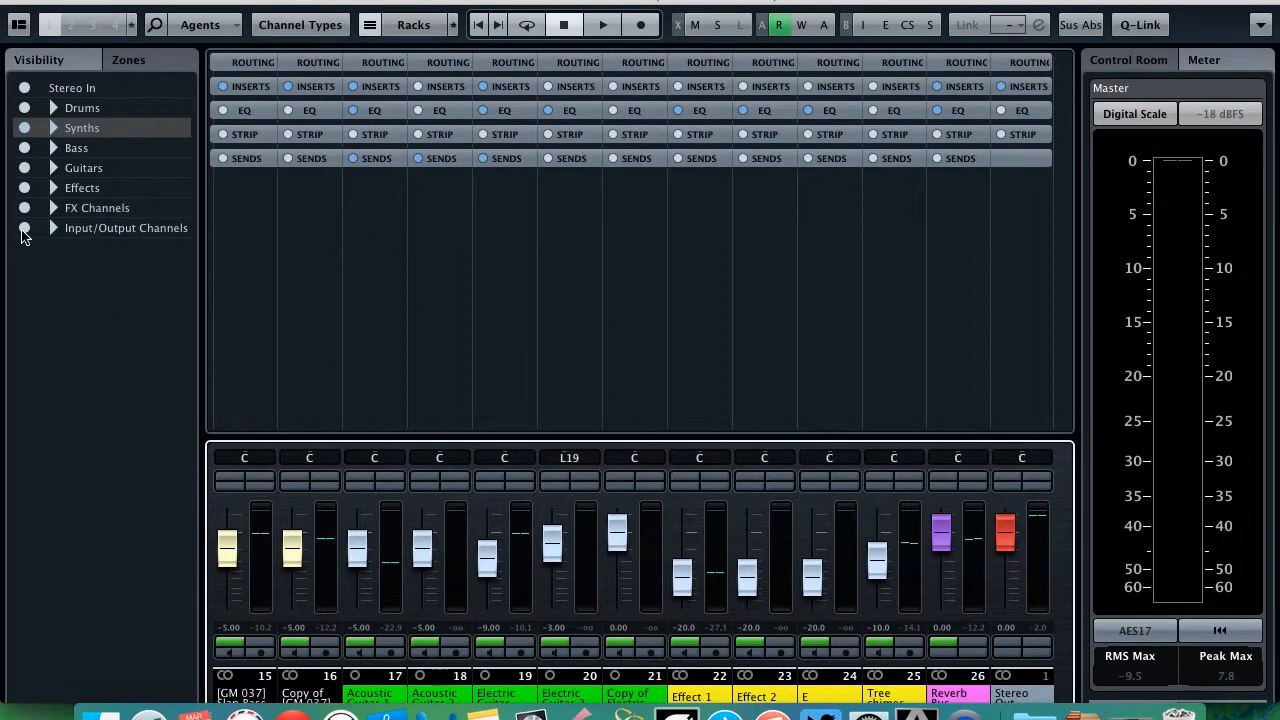
left_click(24, 228, "alt")
left_click(250, 86)
left_click(249, 132)
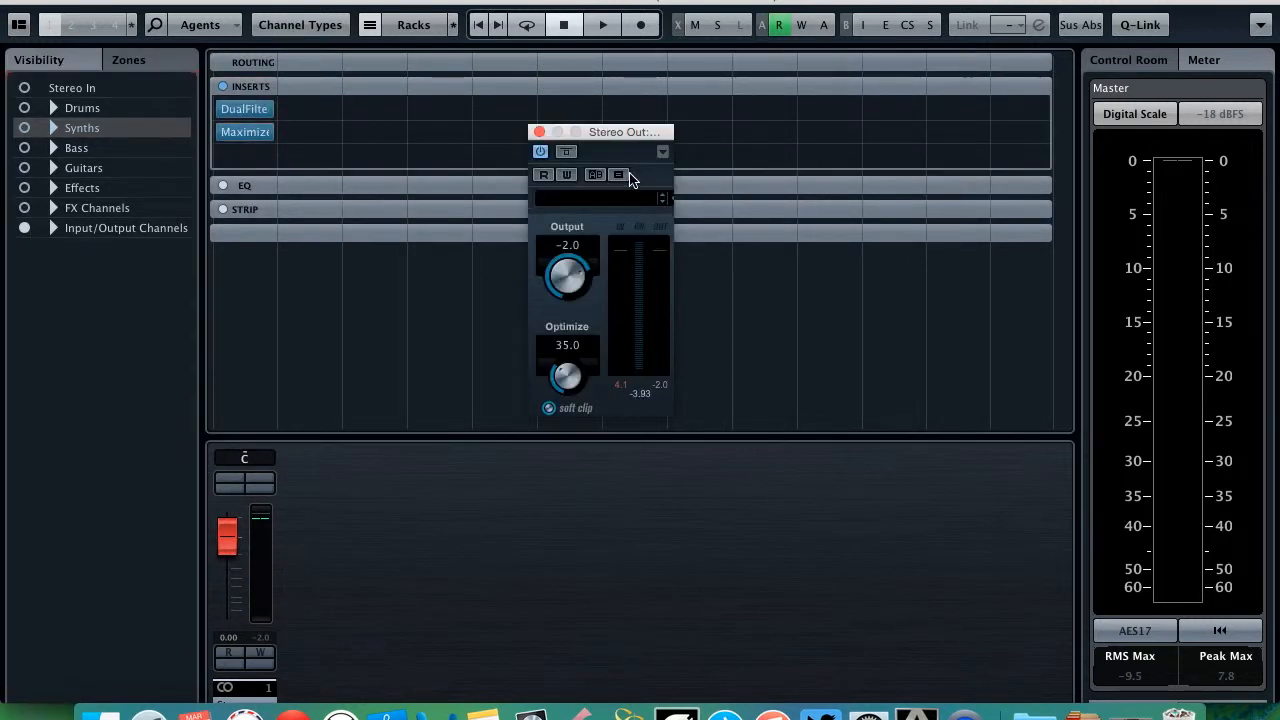
left_click(539, 132)
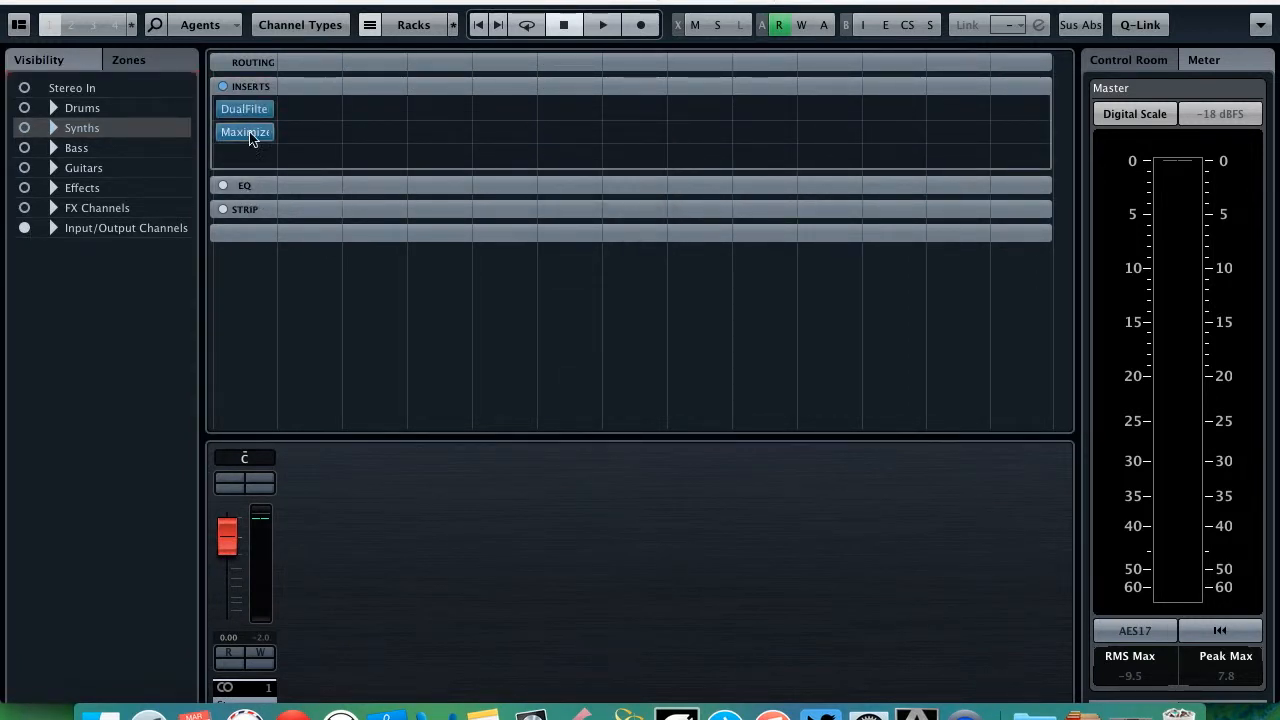
left_click(245, 86)
left_click(16, 1)
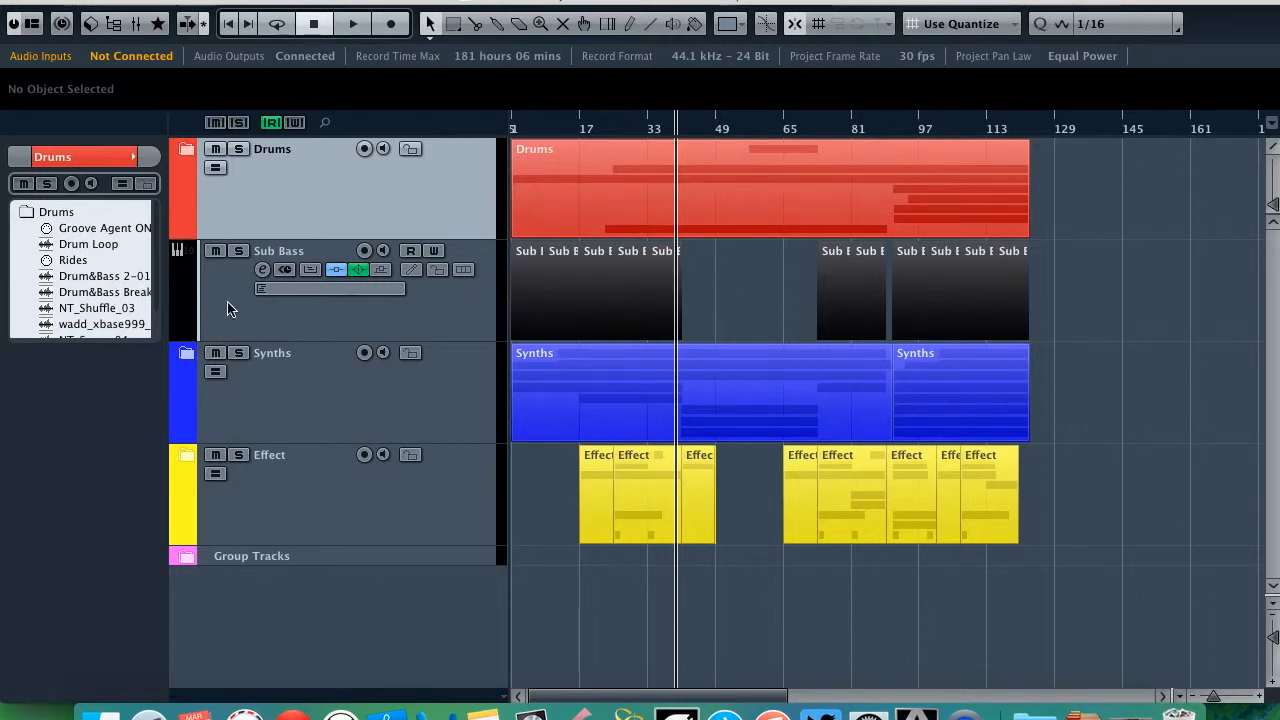
Step: Expand the Synths folder of the other project and play the full arrangement around bars 91 to 96
left_click(185, 357)
scroll(185, 362, "down", 5)
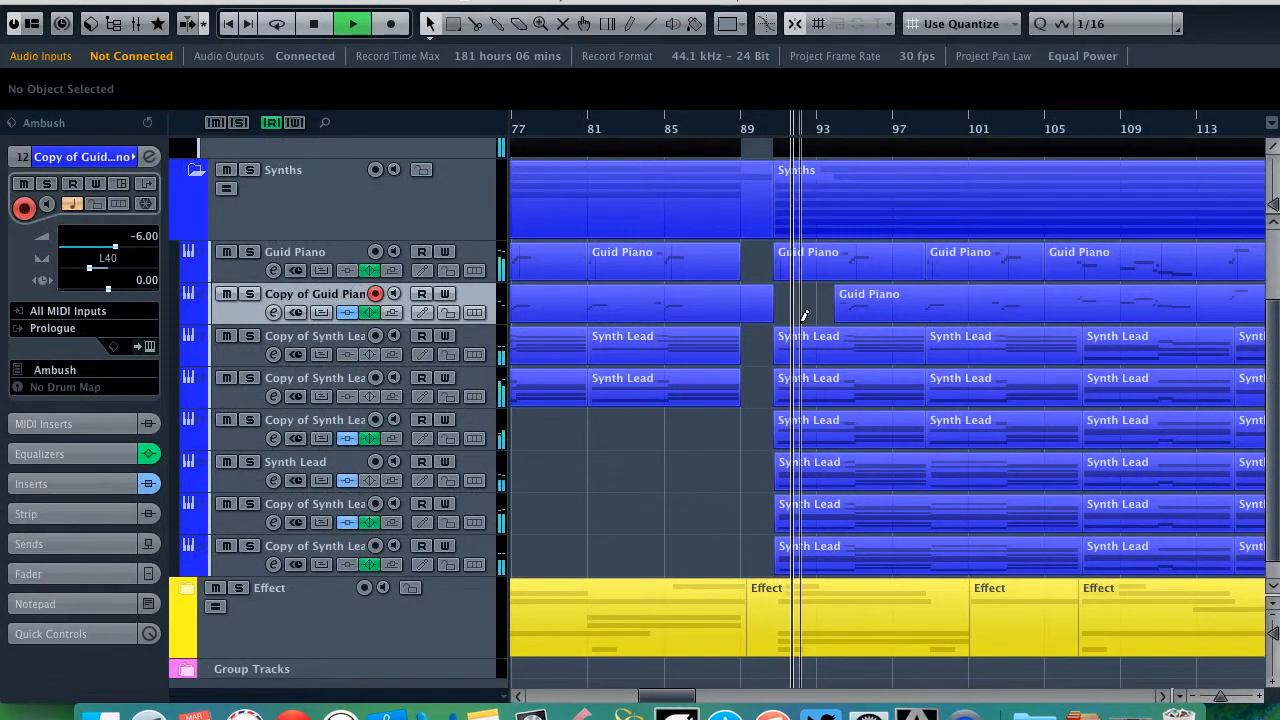
key("g")
scroll(814, 329, "right", 2)
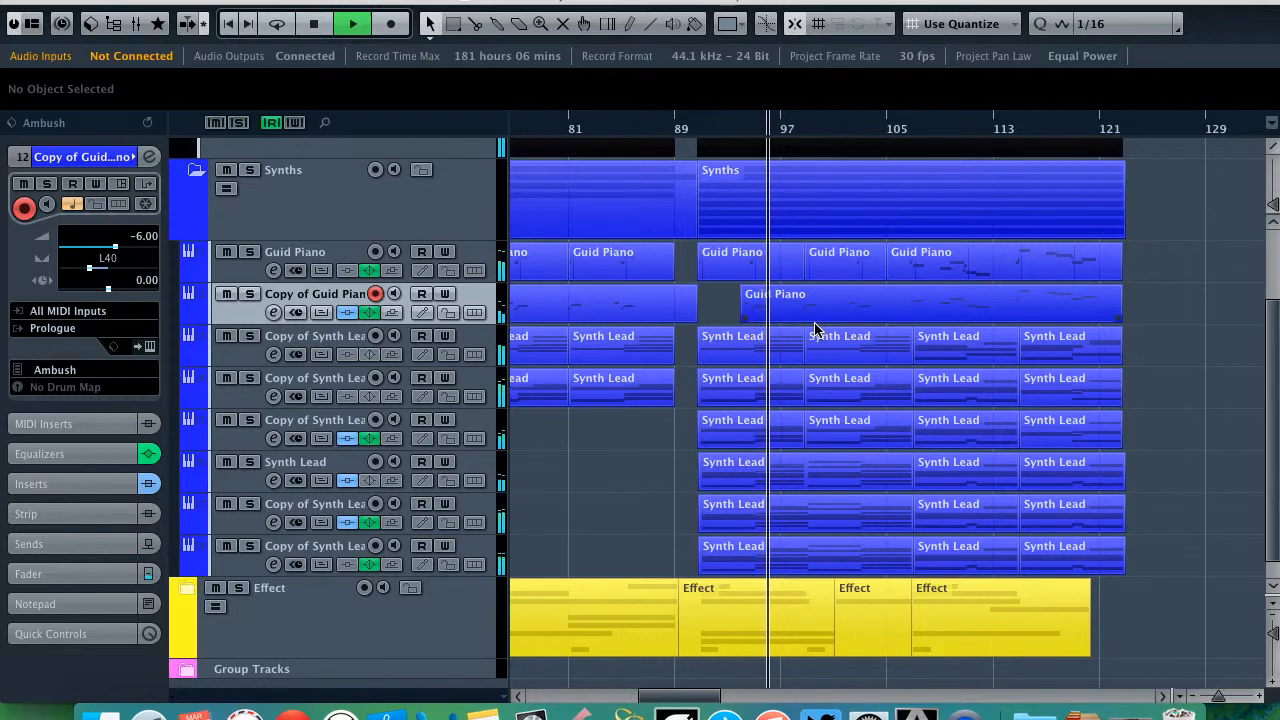
key("space")
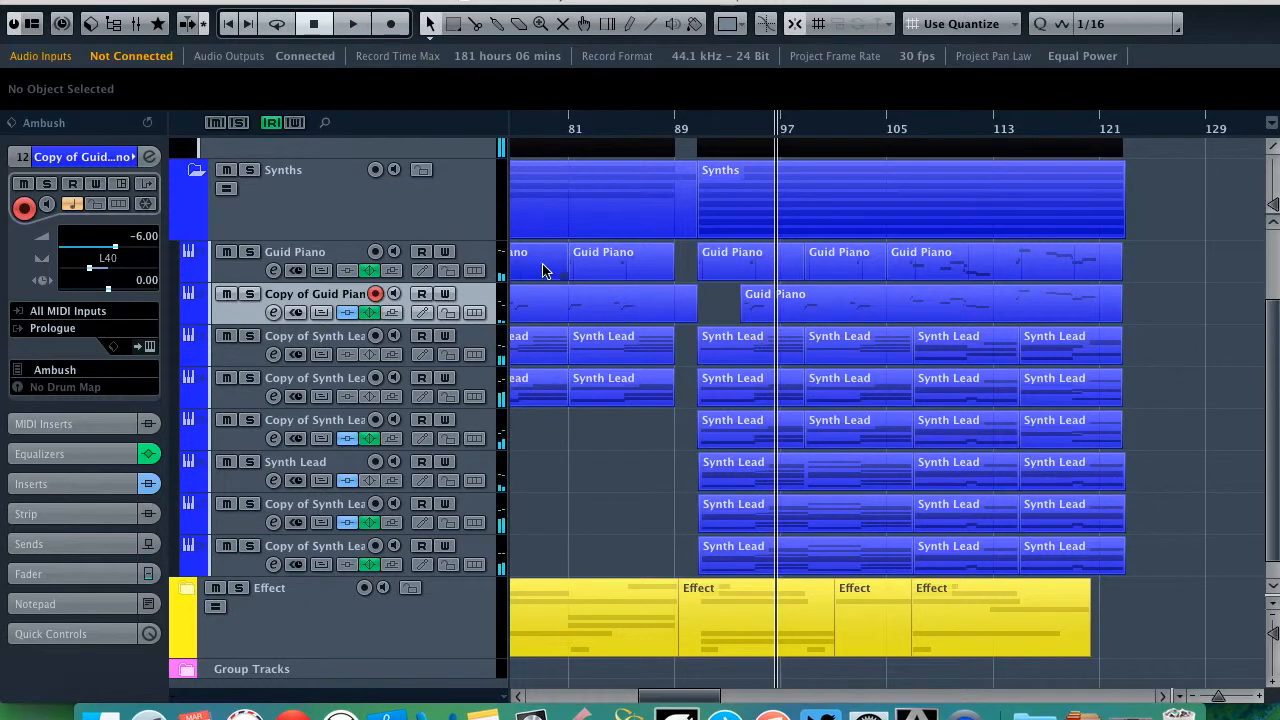
Step: Play the Sub Bass and Drums soloed from about bar 88, then stop and clear both solos
scroll(566, 438, "up", 3)
left_click(239, 231)
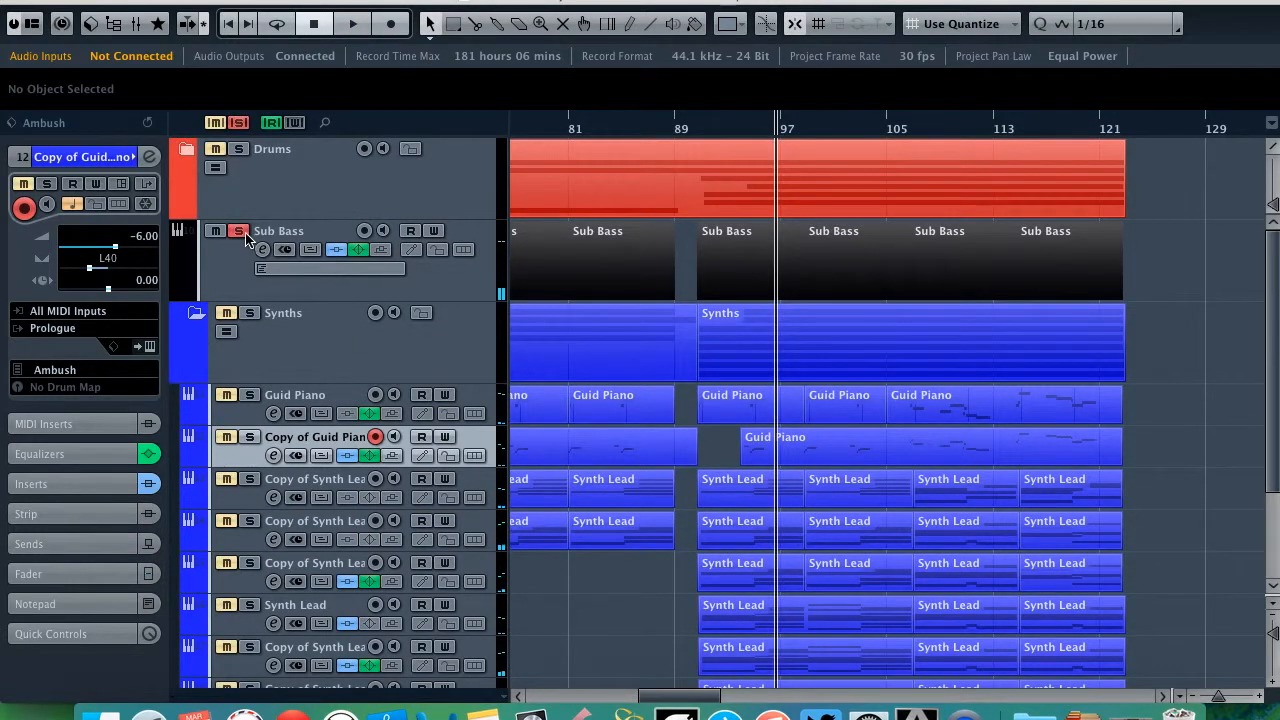
left_click(239, 149)
left_click(667, 127)
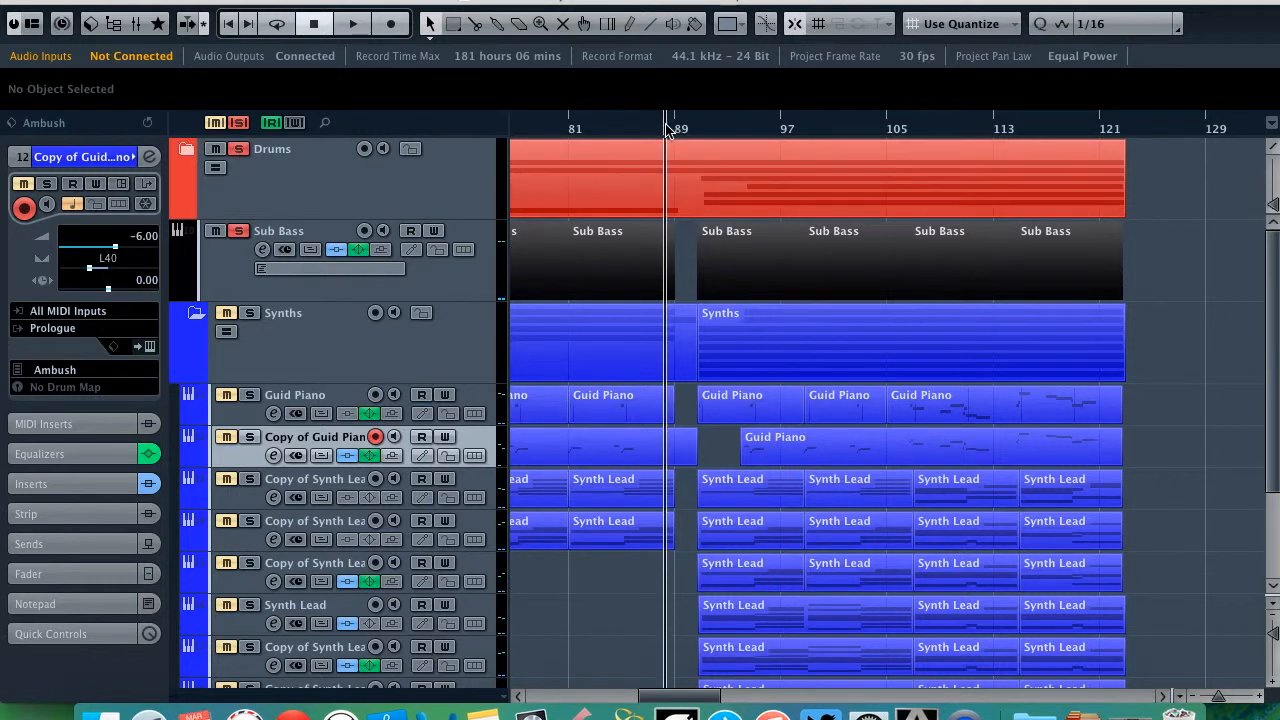
key("space")
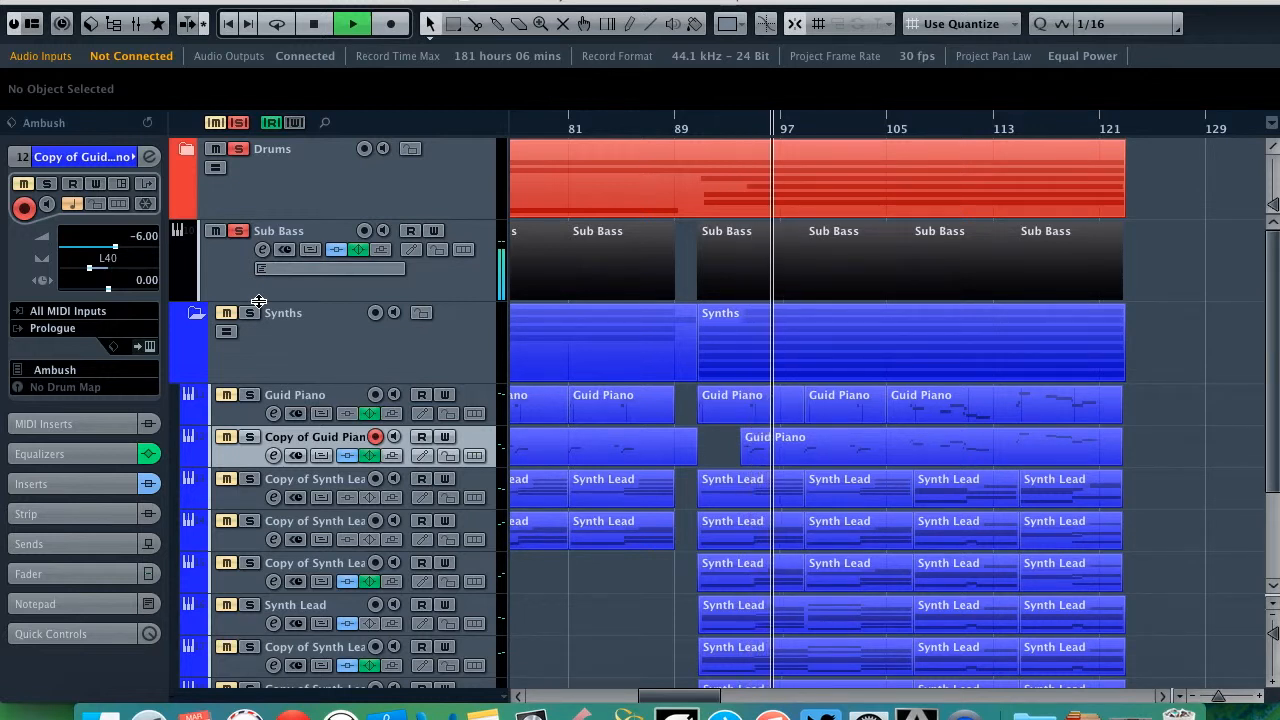
key("space")
left_click(238, 231)
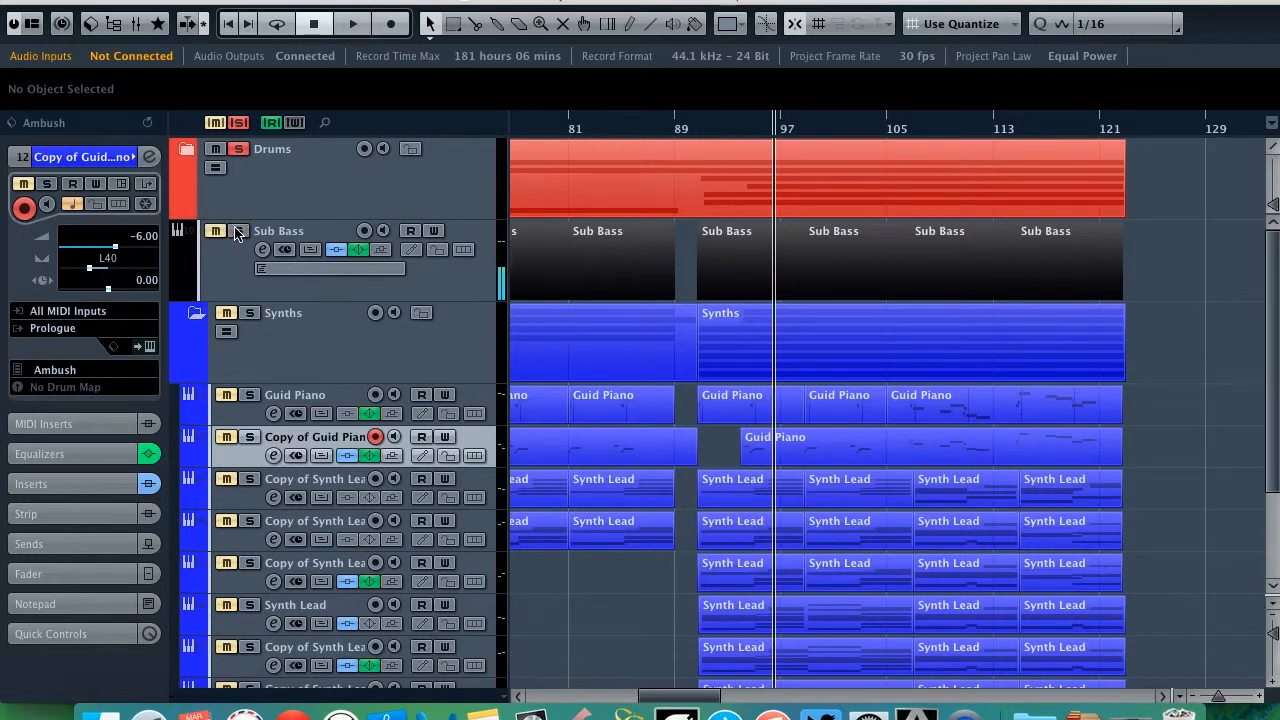
left_click(238, 148)
Step: Solo Guid Piano, Copy of Guid Piano and the first Copy of Synth Lead track, and play them briefly from about bar 90
left_click(249, 395)
left_click(249, 437)
left_click(249, 479)
left_click(688, 127)
key("space")
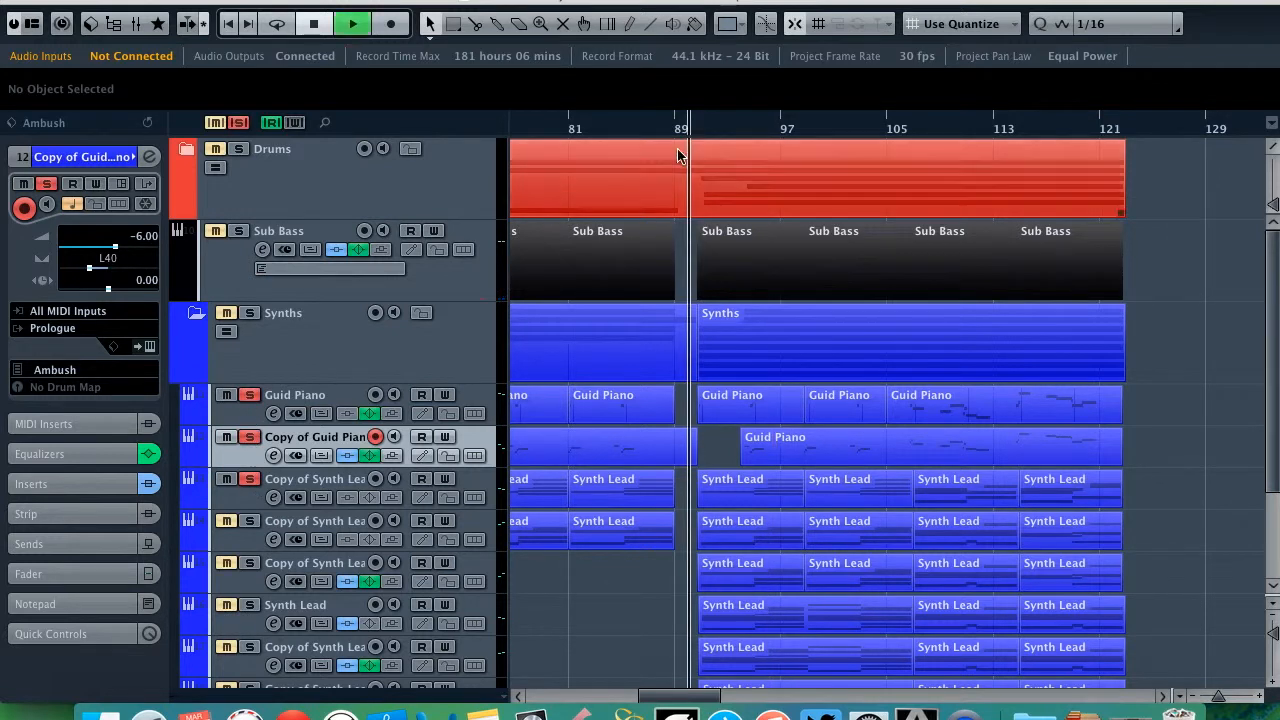
left_click(334, 481)
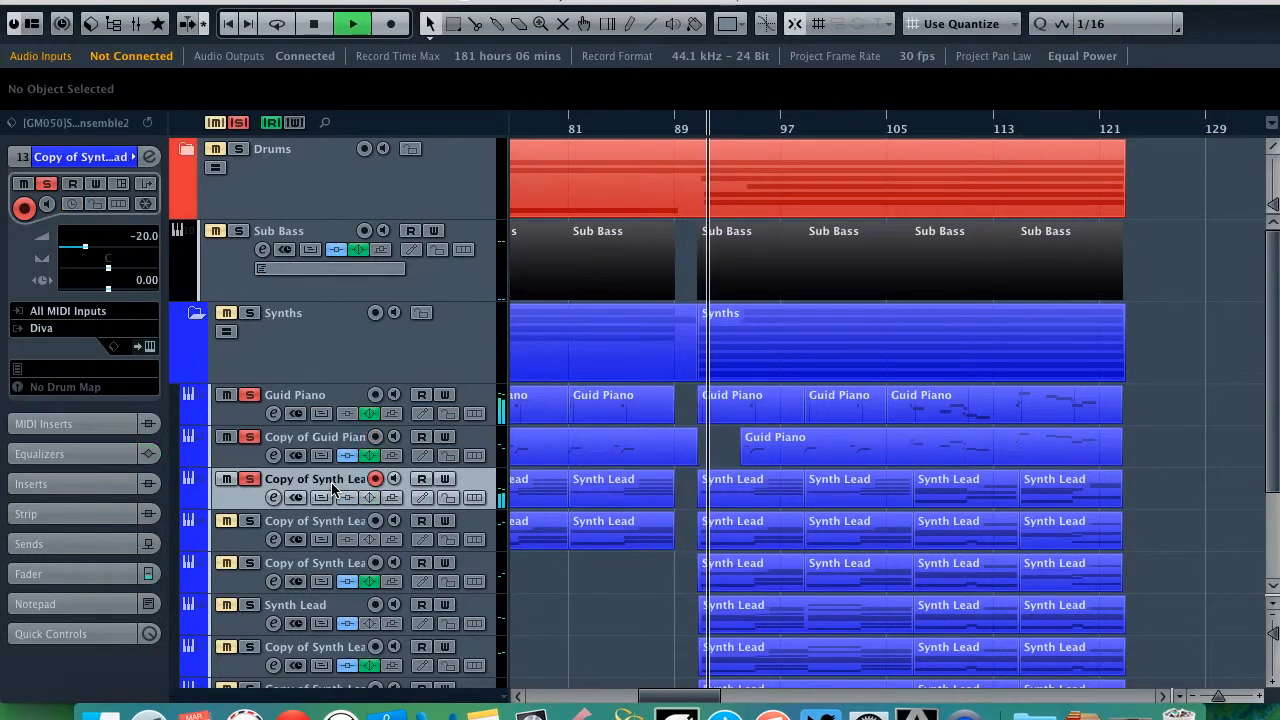
key("space")
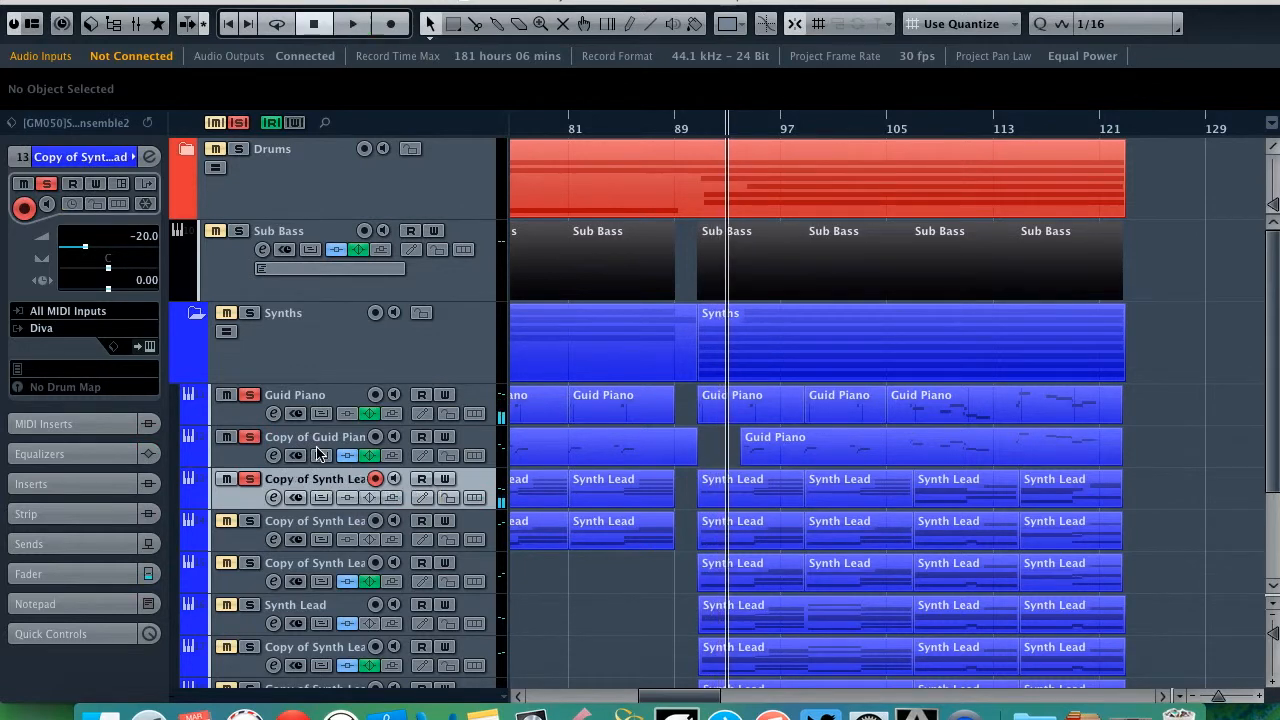
Step: Clear the synth solos, solo the Synth Lead track and the two copies below it, and play them from about bar 93
left_click(249, 314)
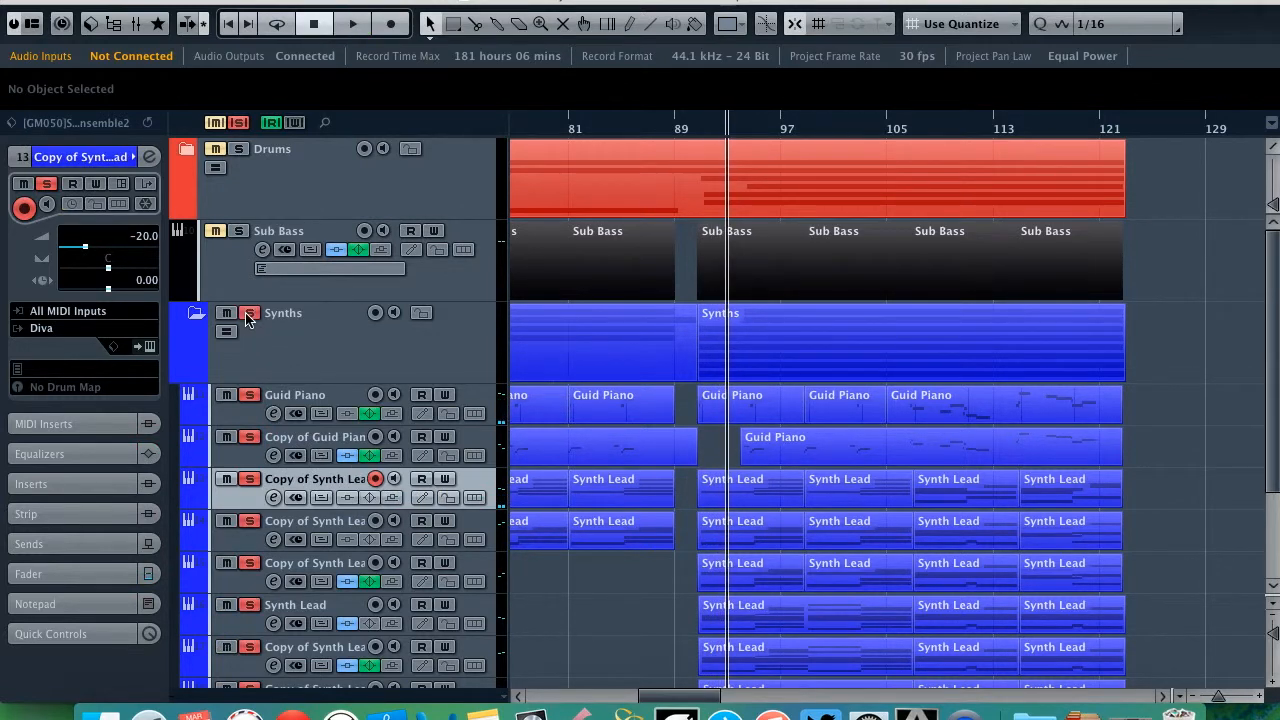
scroll(284, 405, "down", 3)
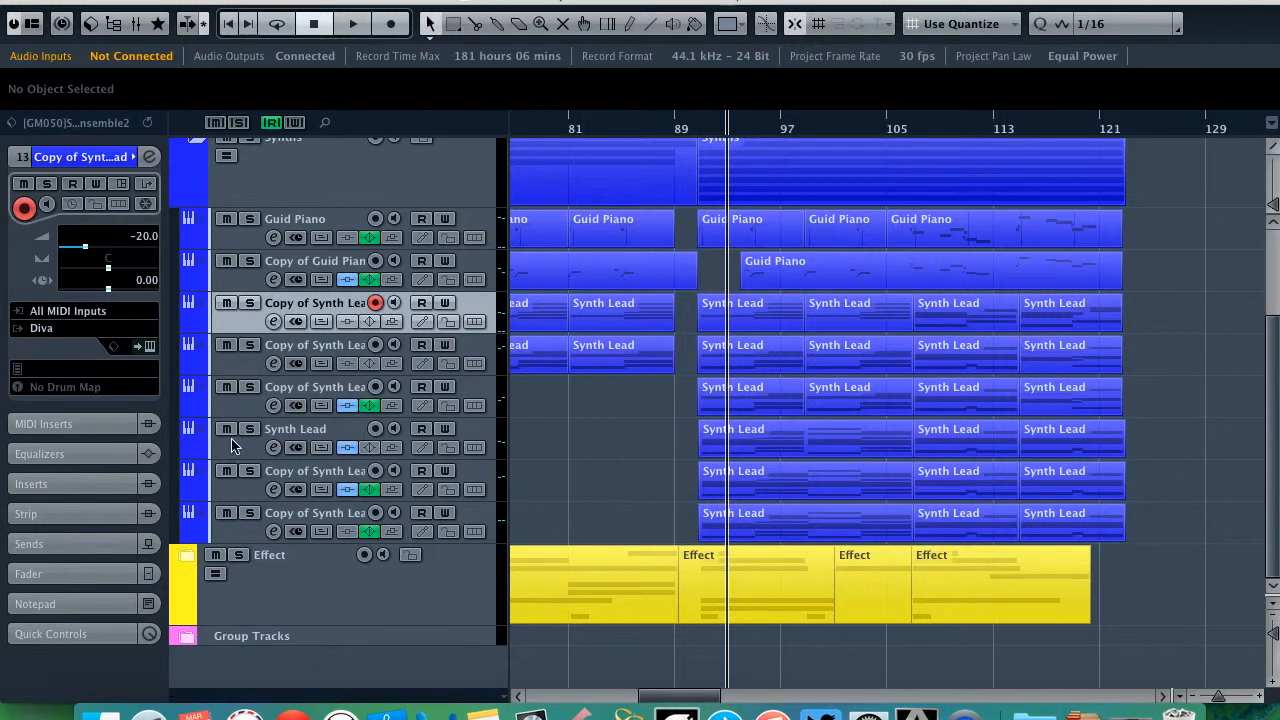
left_click(251, 433)
left_click(249, 471)
left_click(249, 513)
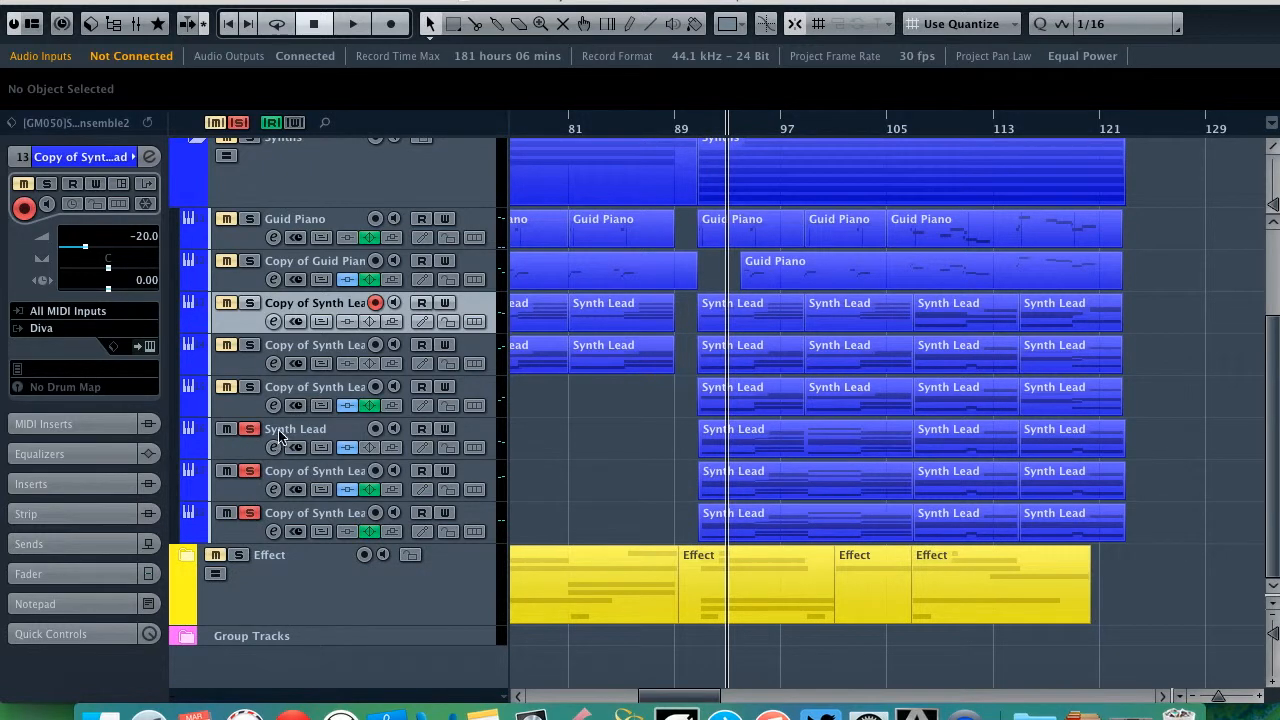
left_click(287, 428)
key("space")
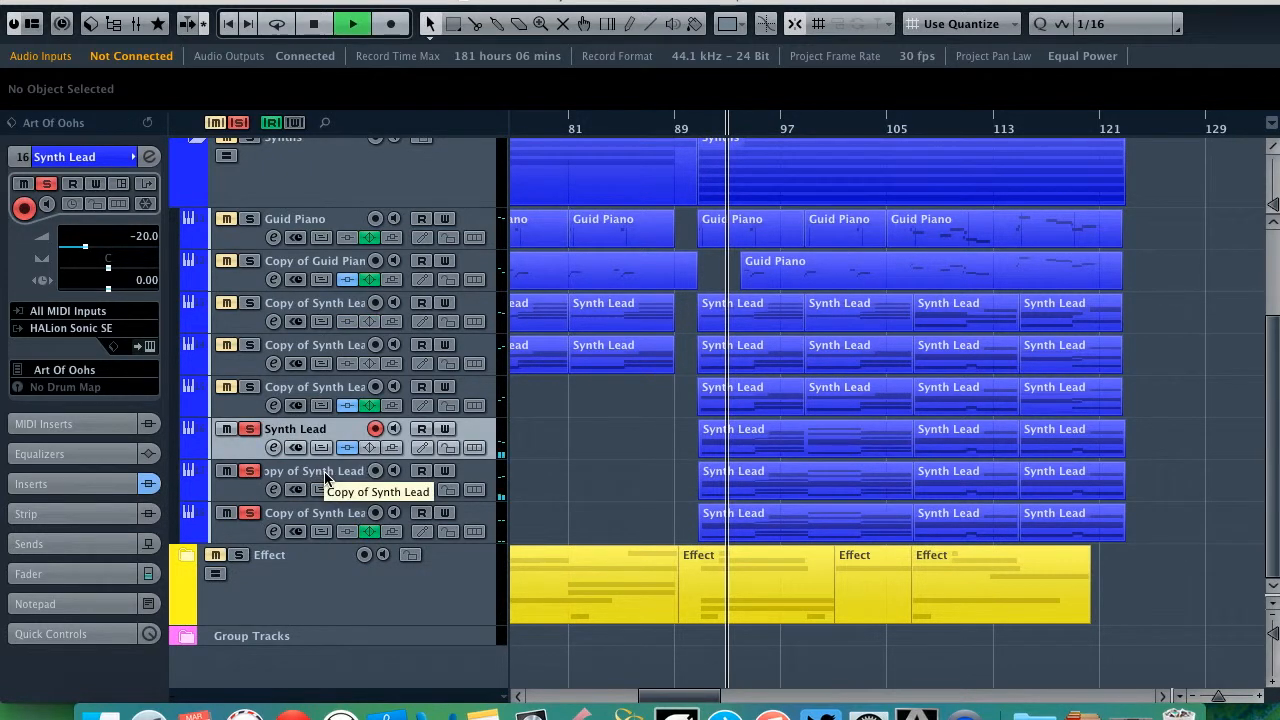
Step: Select the two copies below Synth Lead during playback and show the inserts of the String Ensemble copy
left_click(310, 471)
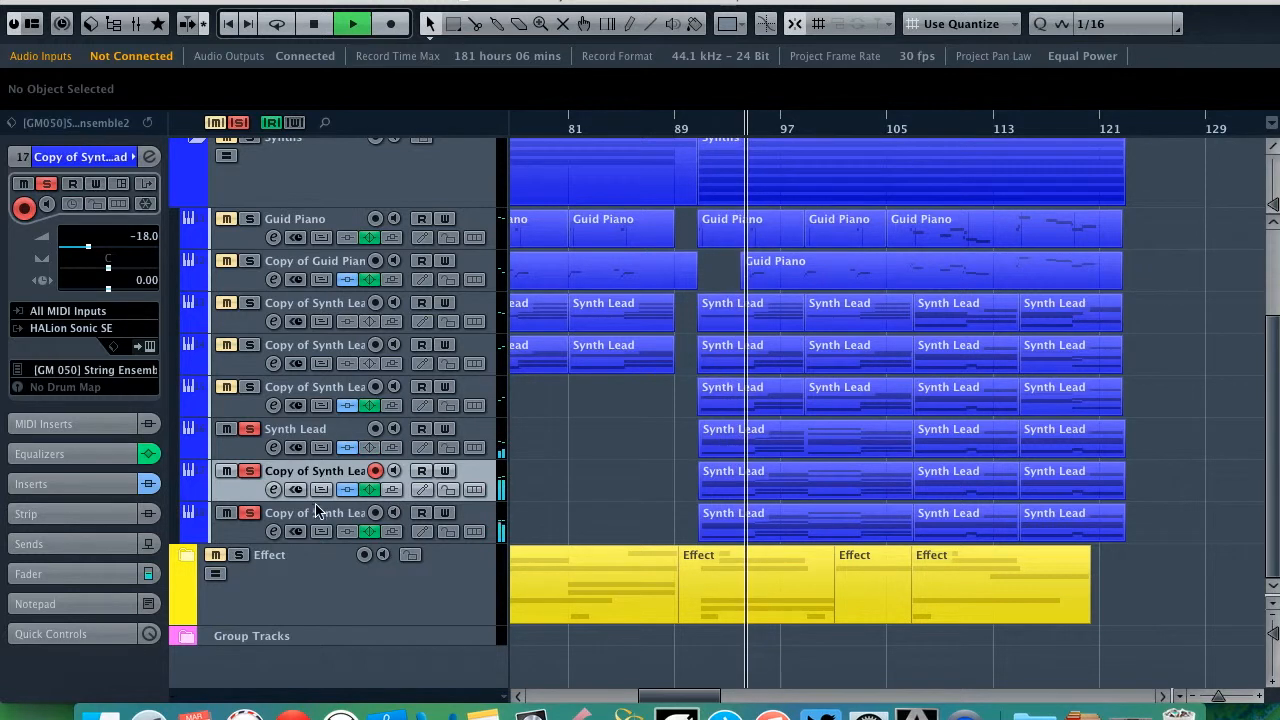
left_click(313, 513)
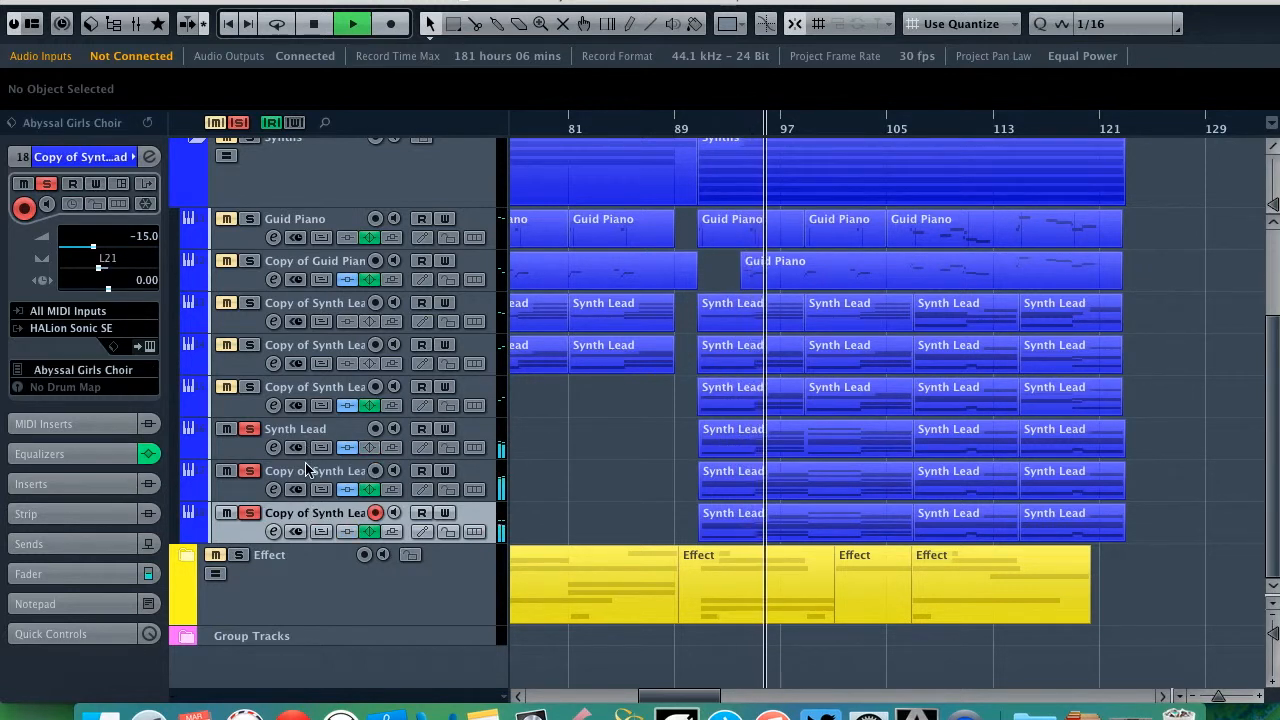
left_click(300, 471)
left_click(85, 482)
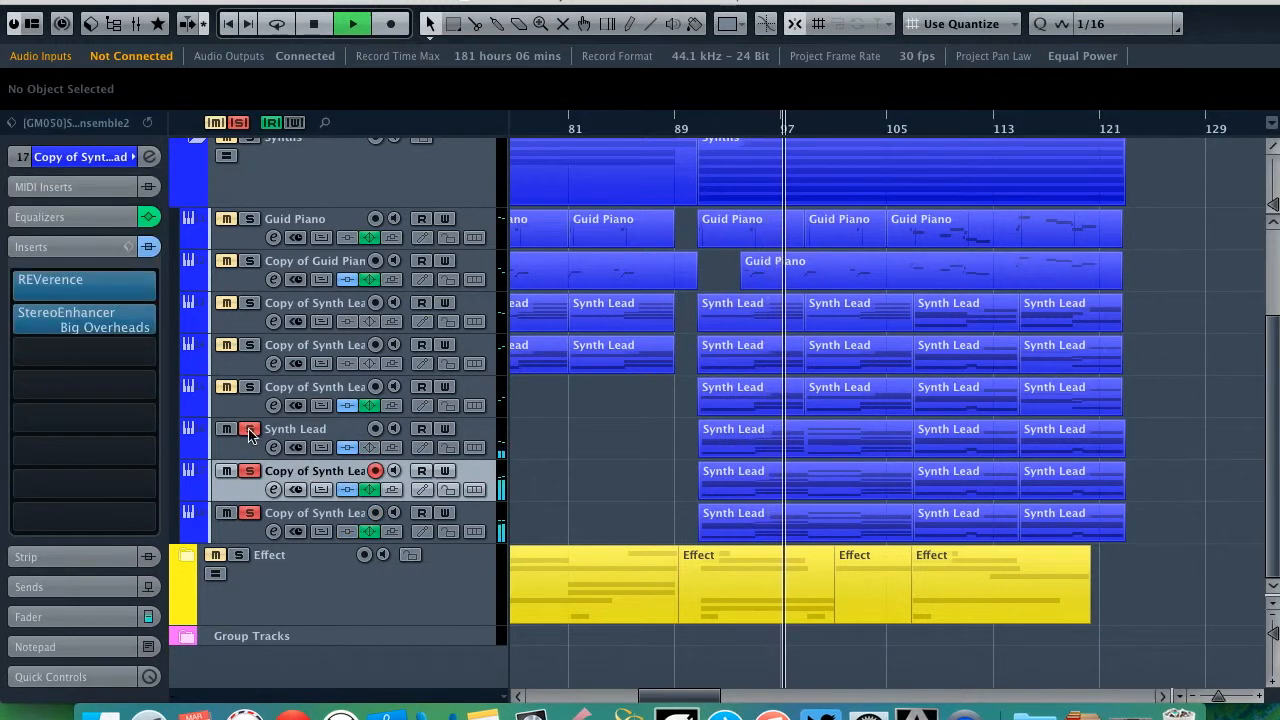
Step: Play the Abyssal Girls Choir copy soloed, clear its solo, and solo the String Ensemble copy of Synth Lead instead
left_click(252, 515)
left_click(253, 517, "super")
left_click(313, 517)
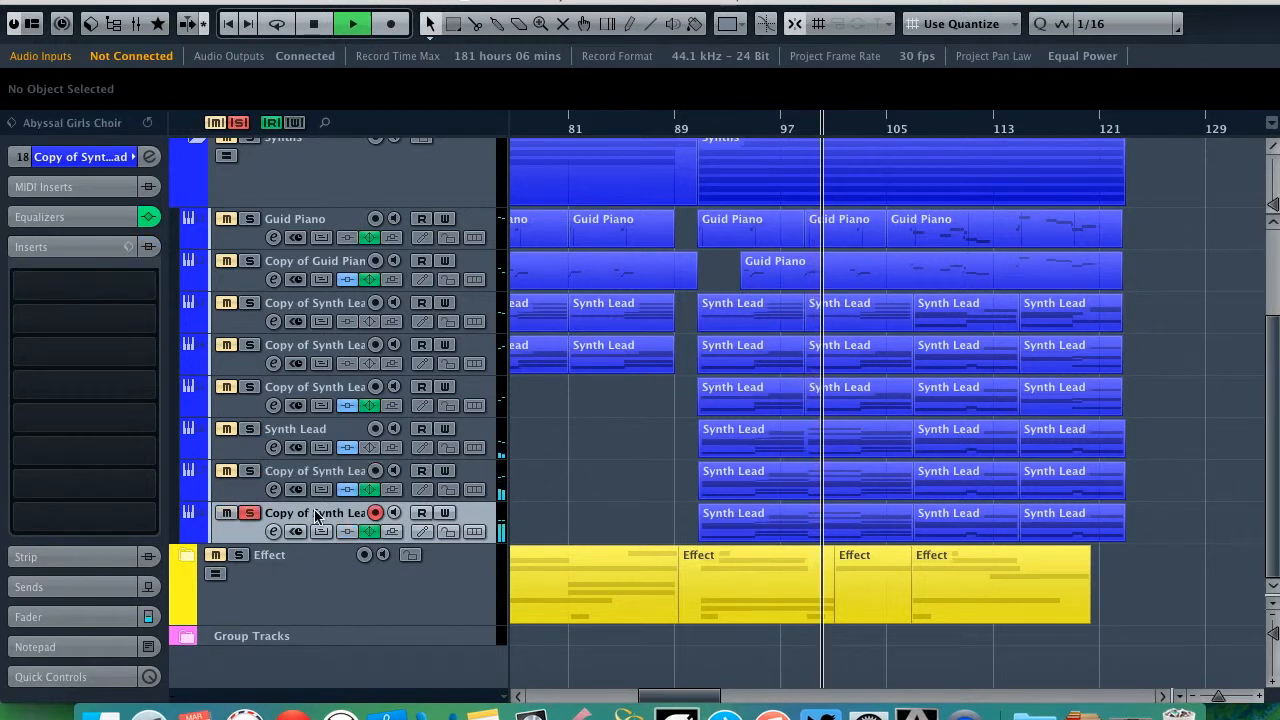
key("s")
left_click(269, 472)
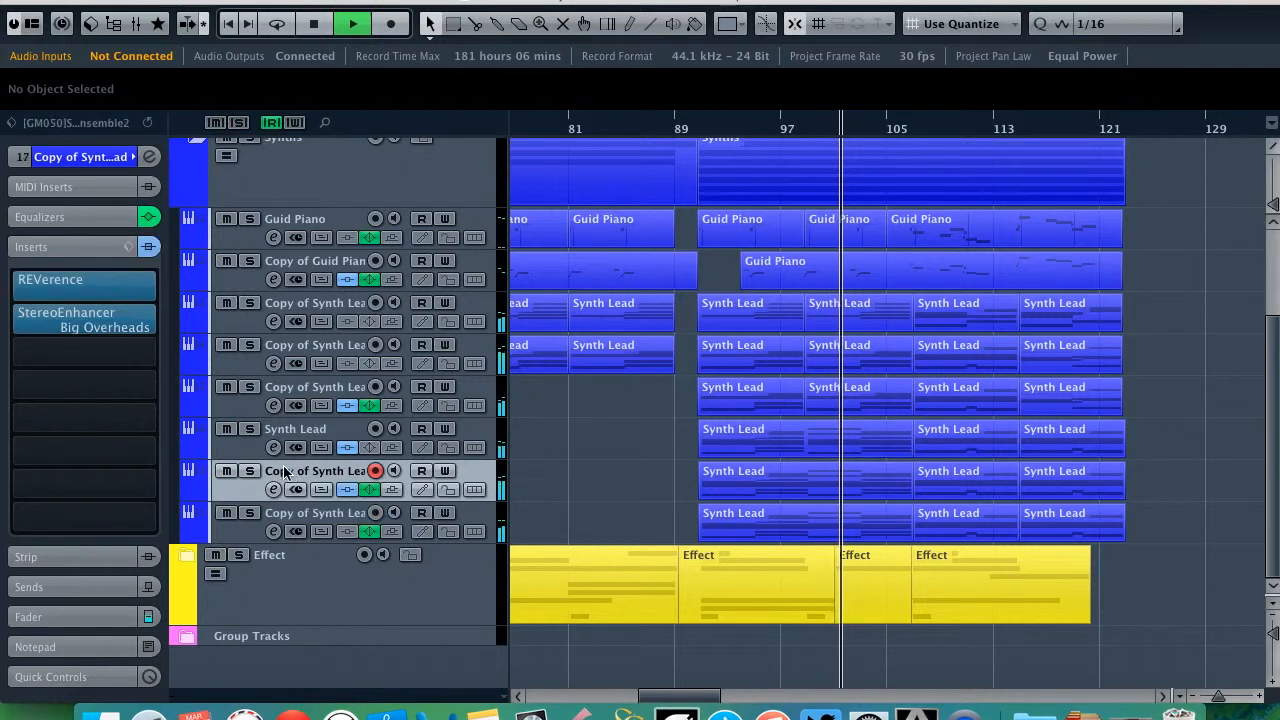
key("s")
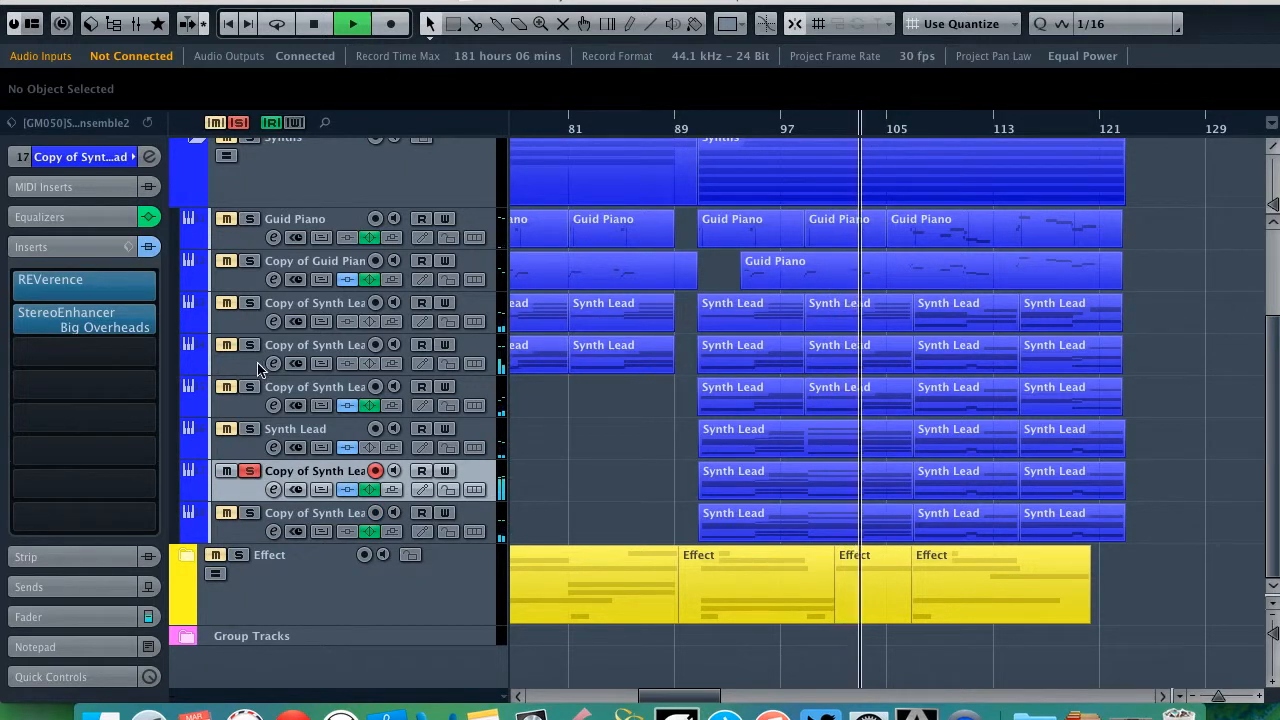
Step: Compare the soloed String Ensemble copy with its StereoEnhancer bypassed and re-enabled, replaying from about bar 90
left_click(13, 318)
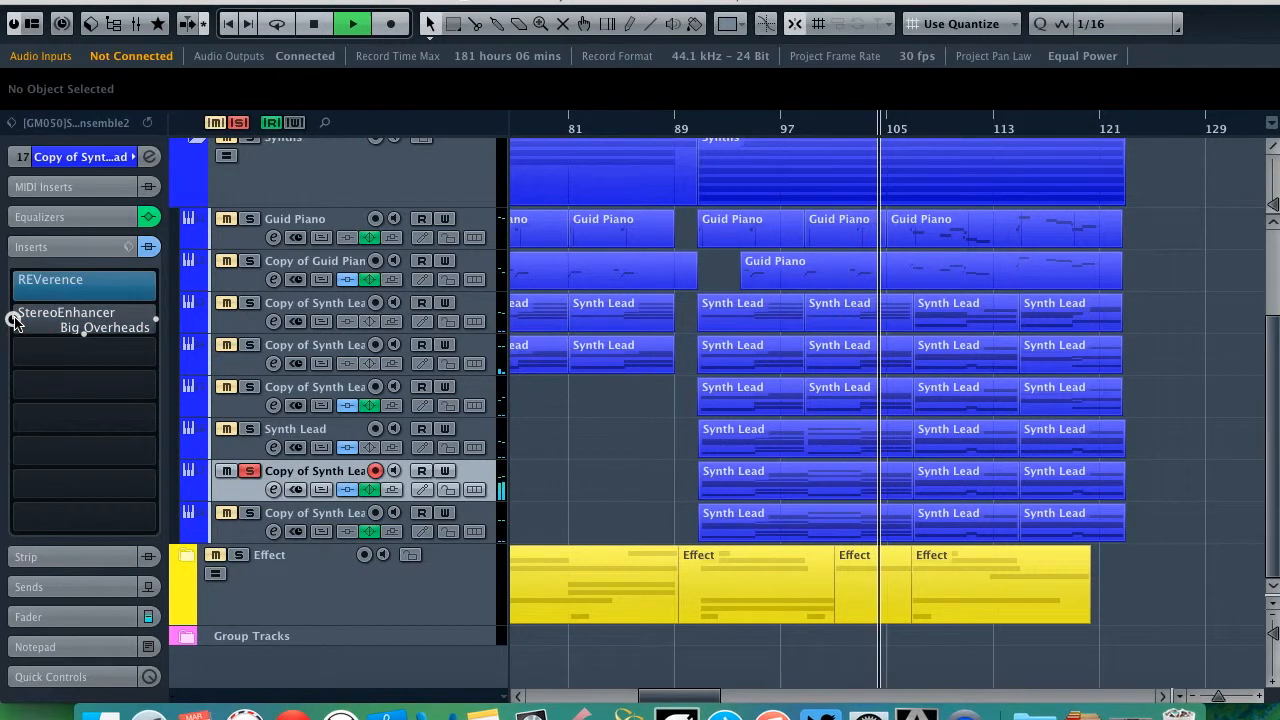
key("space")
left_click(694, 128)
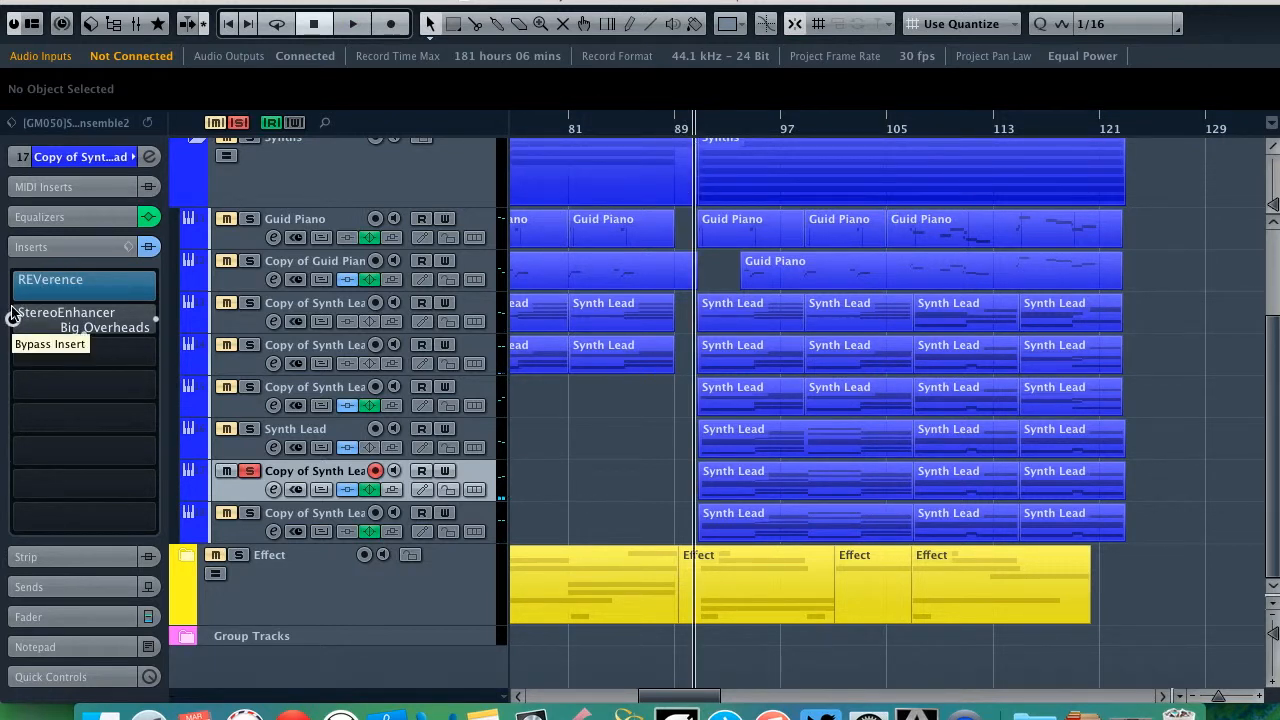
key("space")
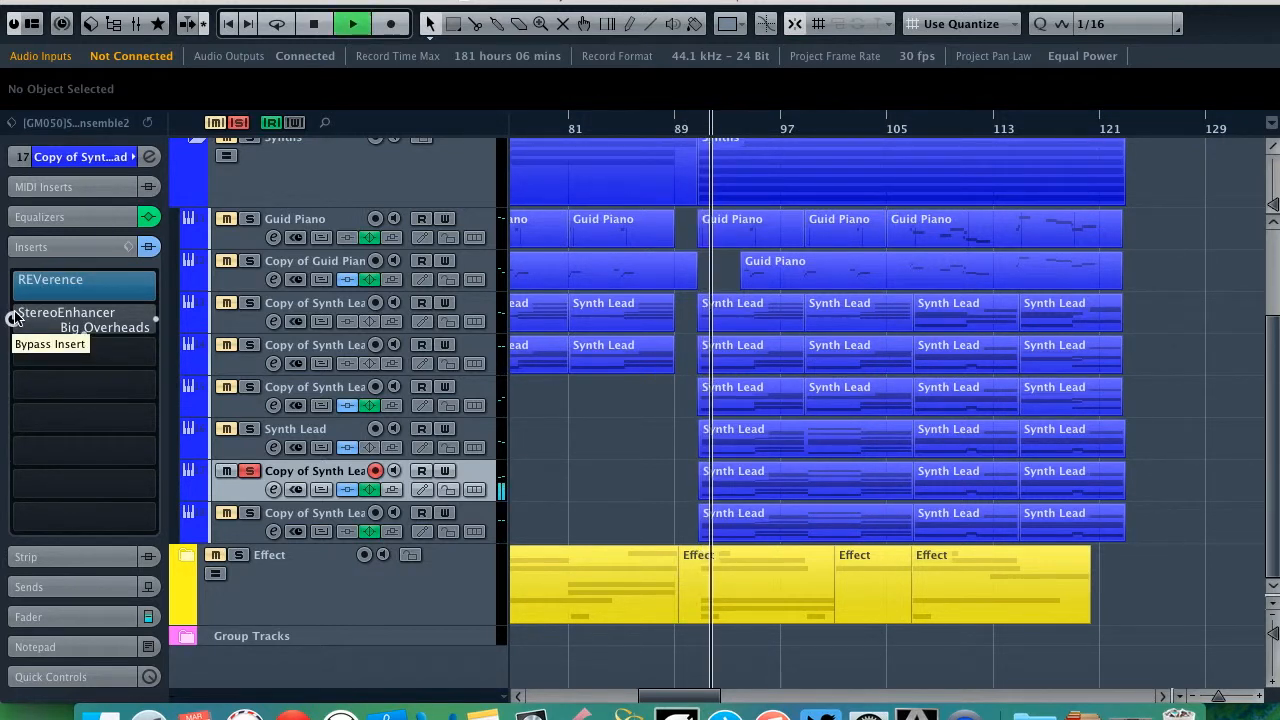
left_click(13, 317)
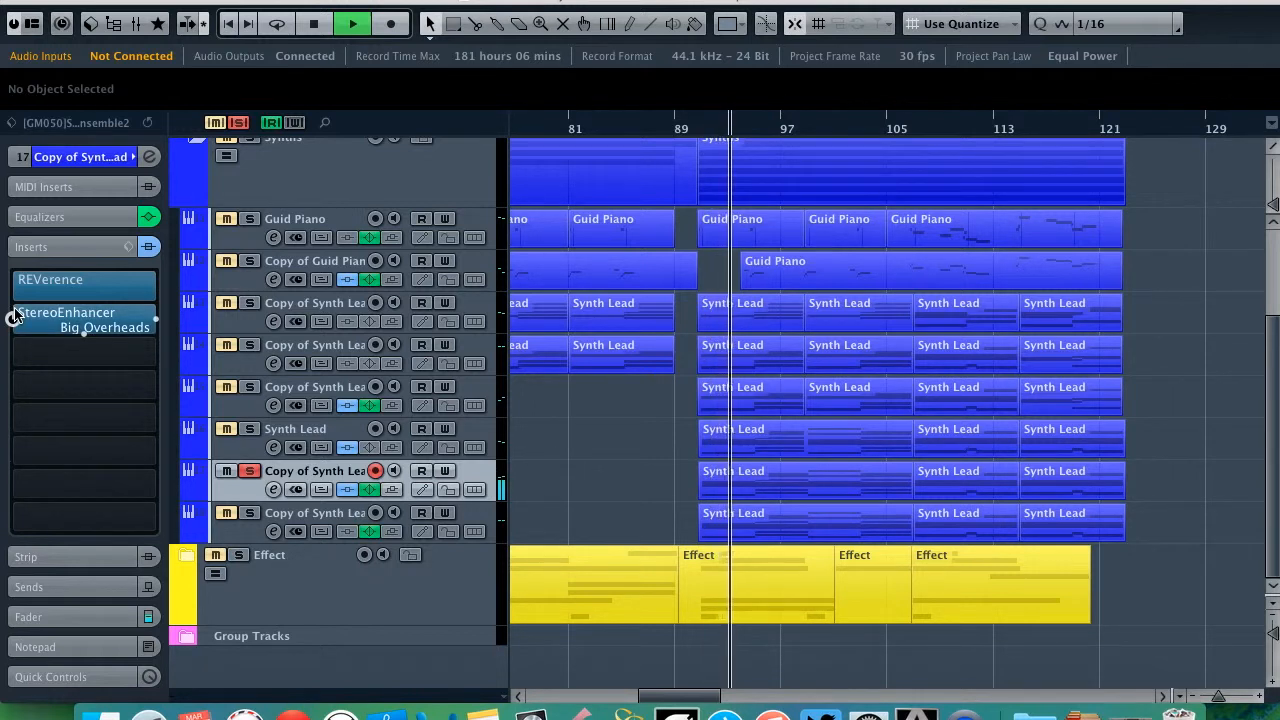
Step: Solo only Synth Lead and compare it with StereoEnhancer bypassed and enabled, then stop playback and clear the solo
left_click(240, 436)
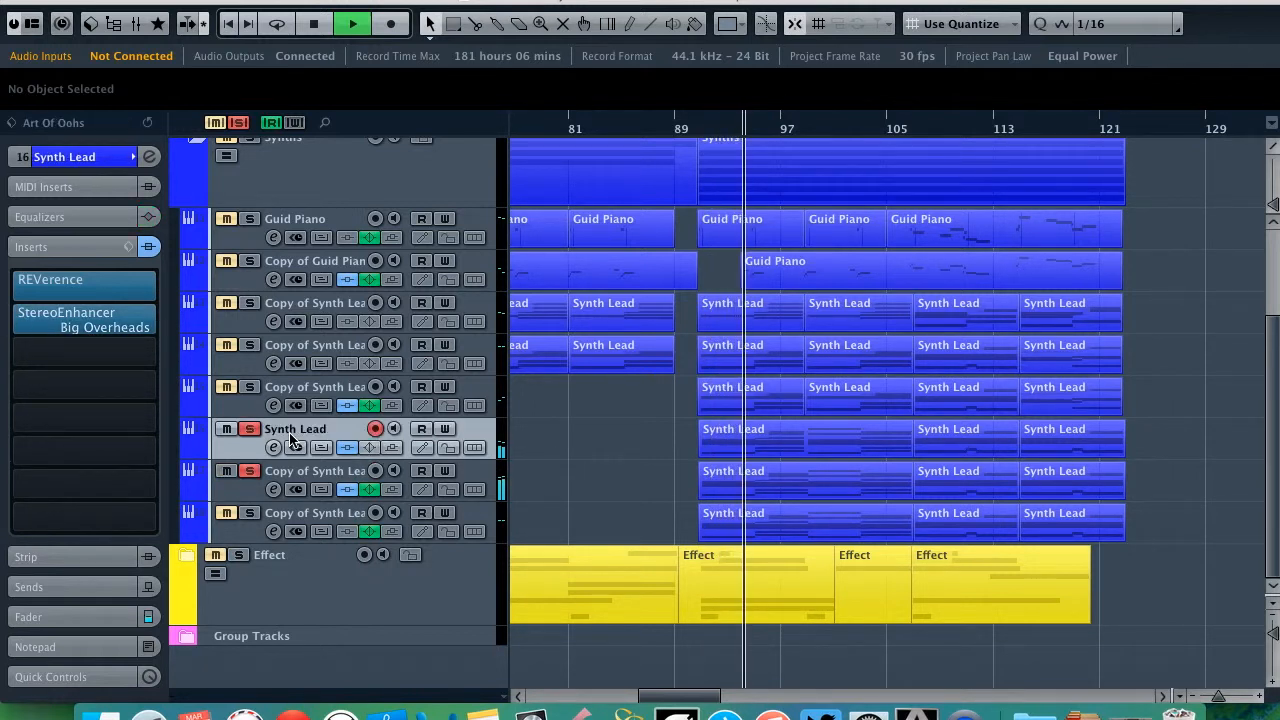
left_click(14, 321)
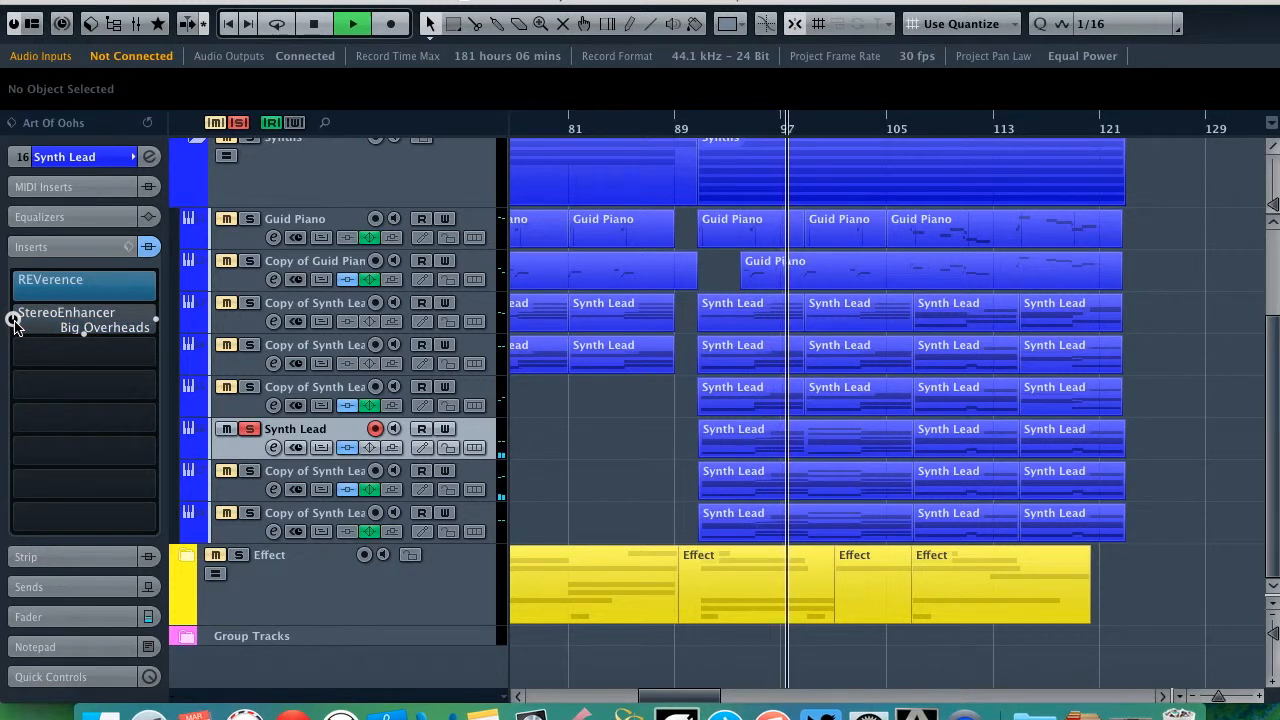
left_click(14, 321)
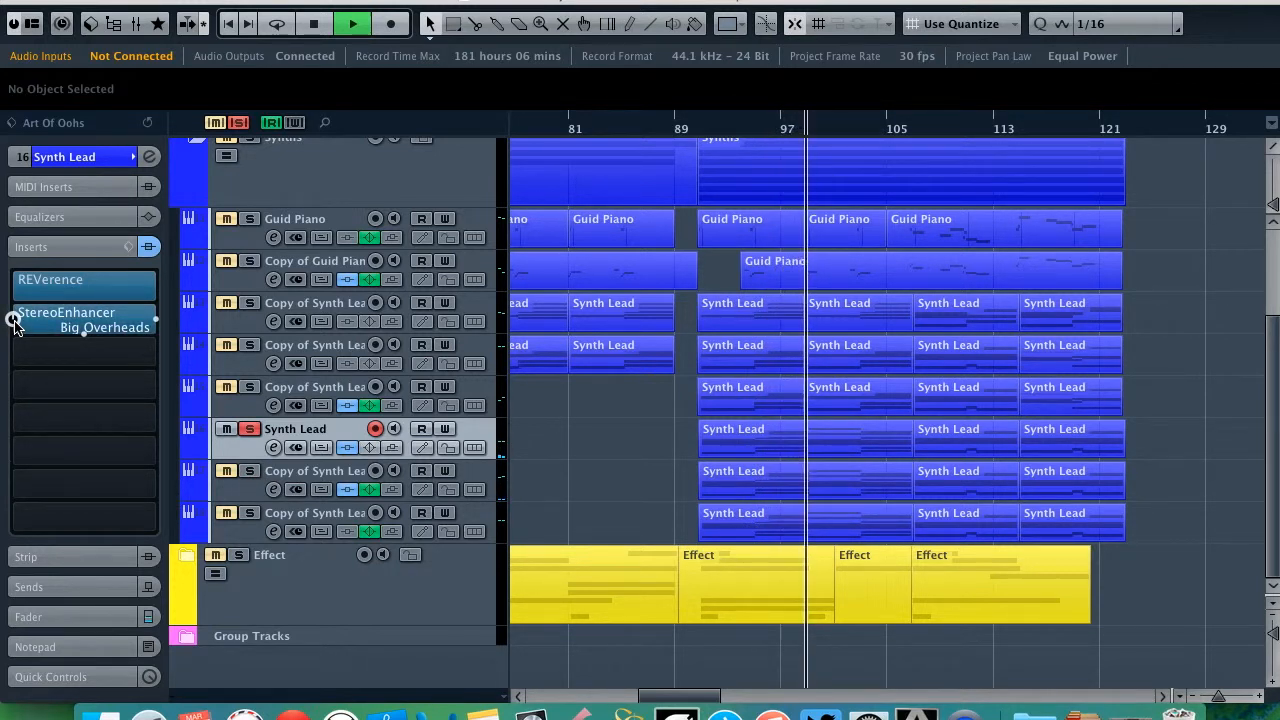
left_click(14, 321)
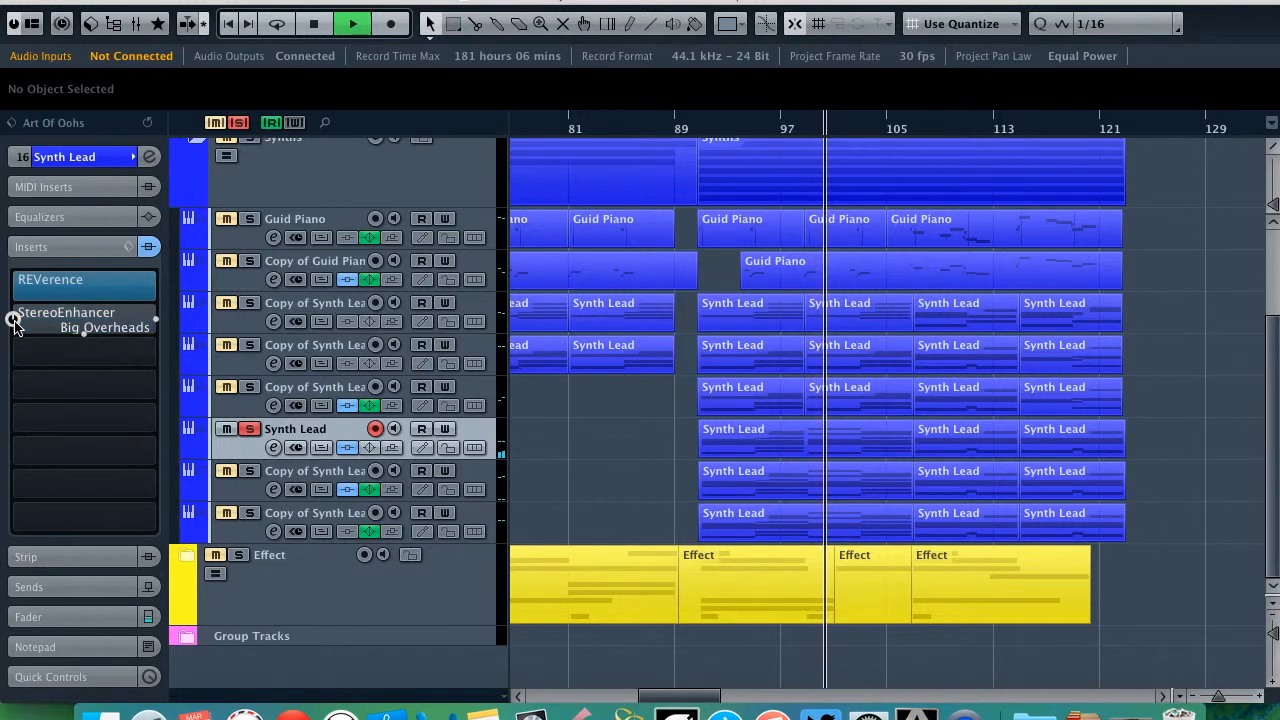
left_click(14, 321)
key("space")
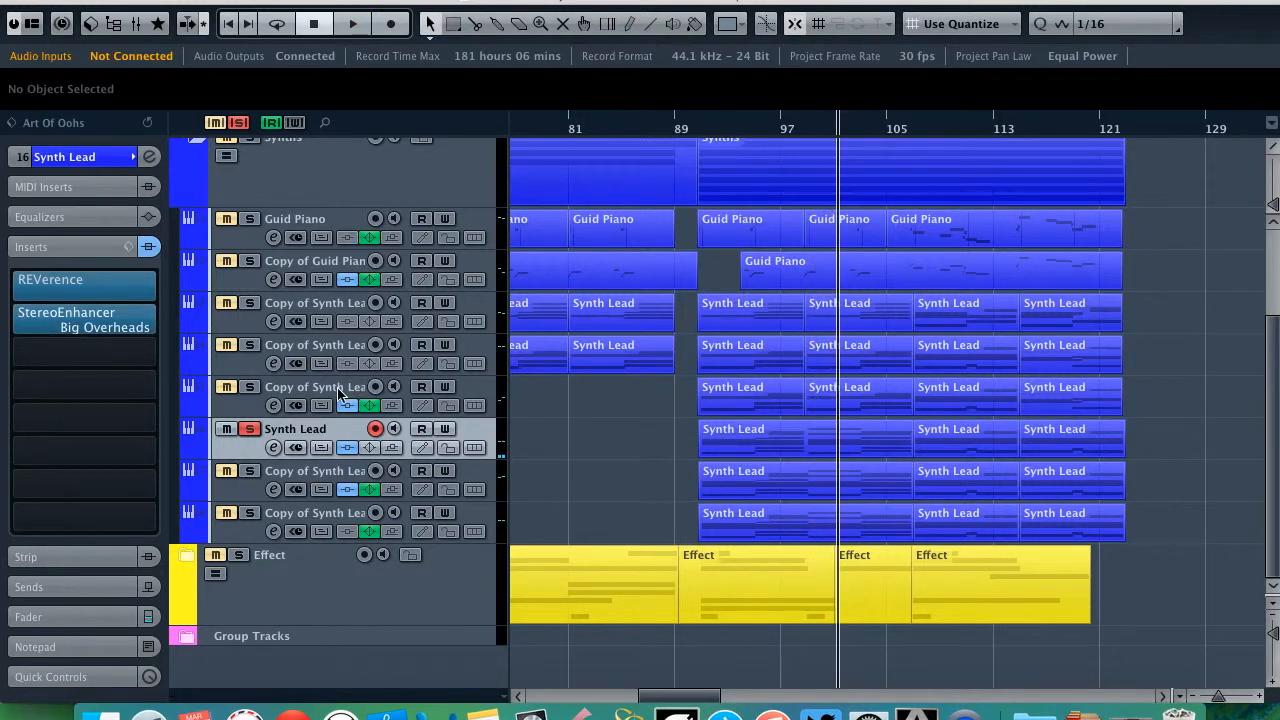
left_click(249, 429)
Step: Examine the channel settings and the StereoEnhancer width and delay settings of the String Ensemble copy of Synth Lead
left_click(277, 392)
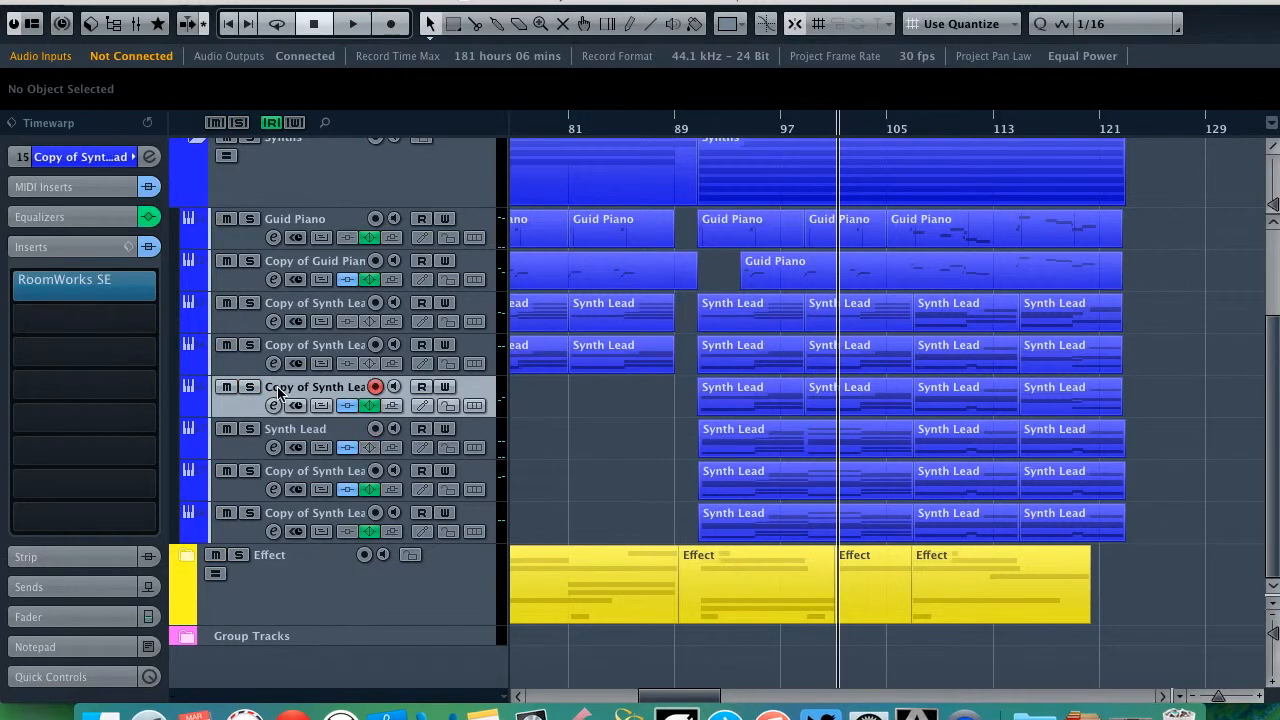
left_click(273, 489)
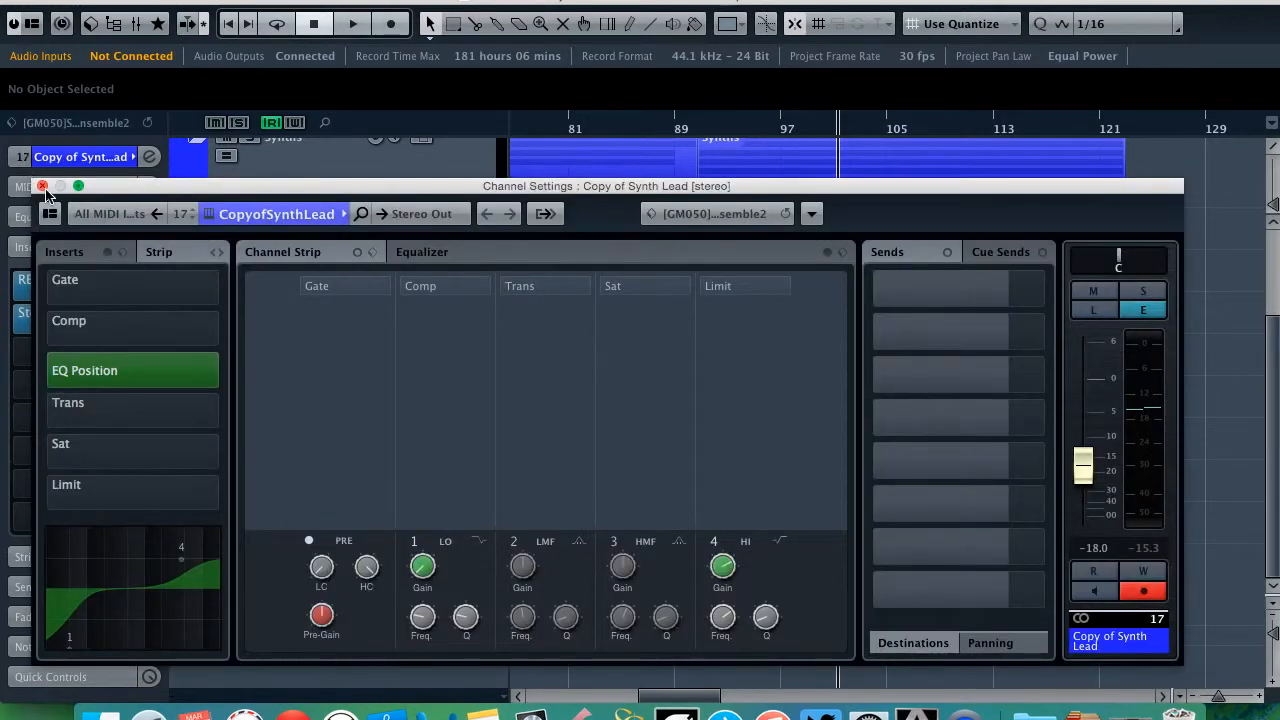
left_click(42, 186)
left_click(92, 316)
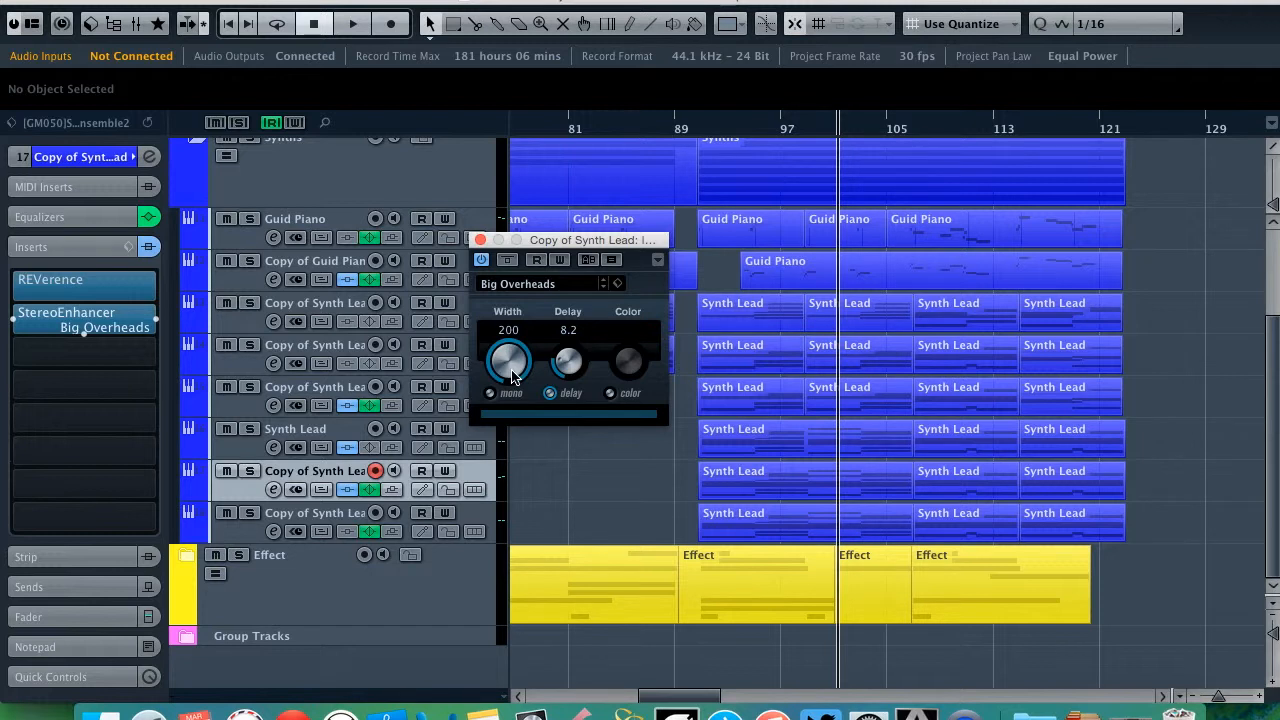
Step: Solo the whole Synths folder, play it from about bar 90, and close the StereoEnhancer window
left_click(249, 141)
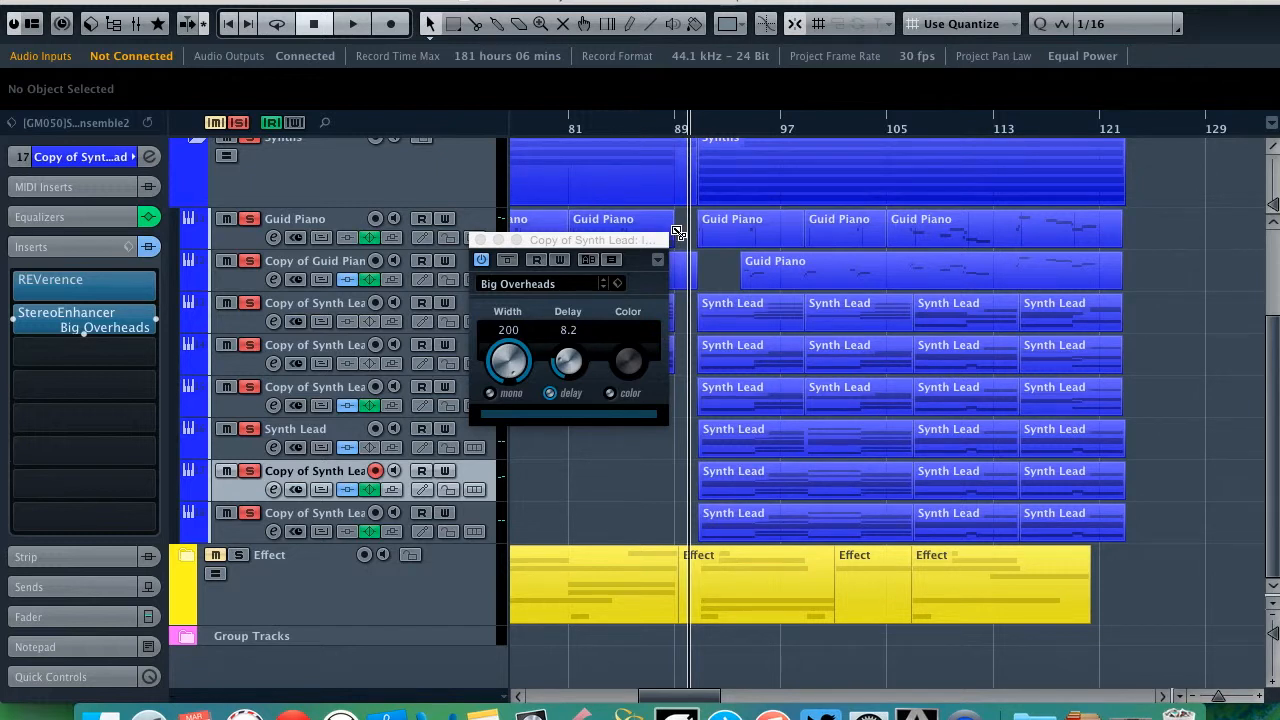
key("h")
key("h")
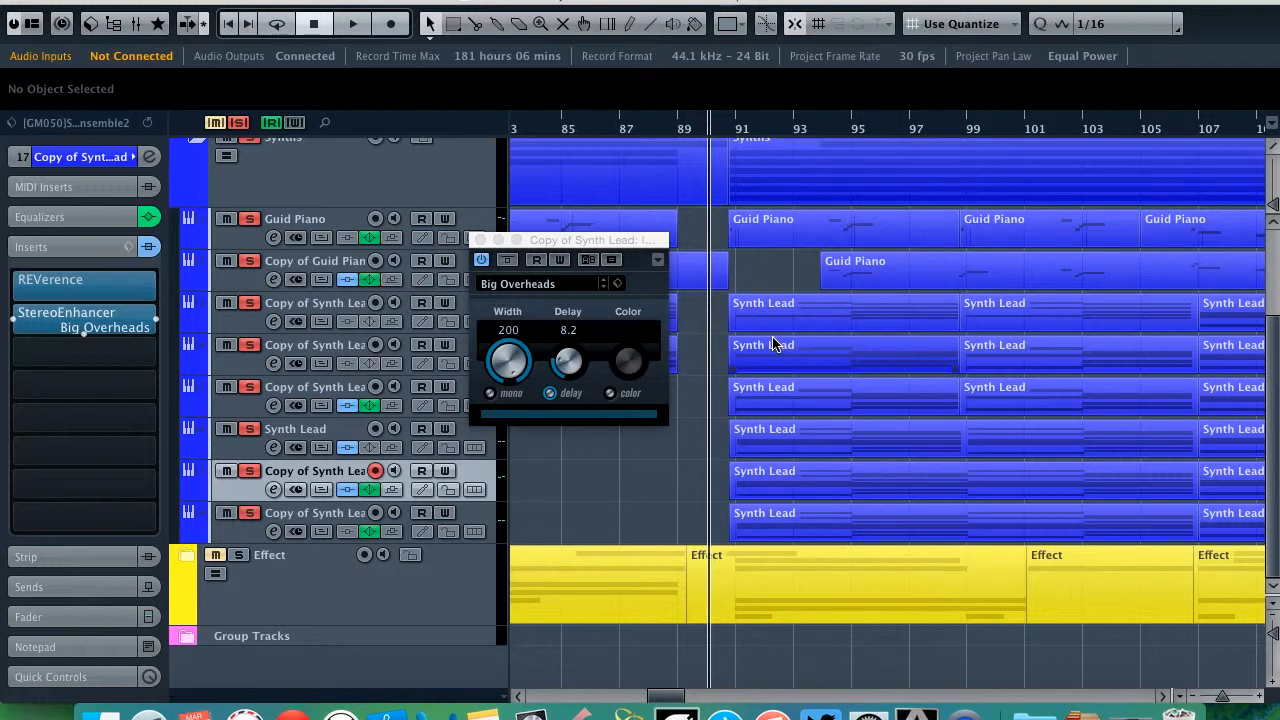
key("space")
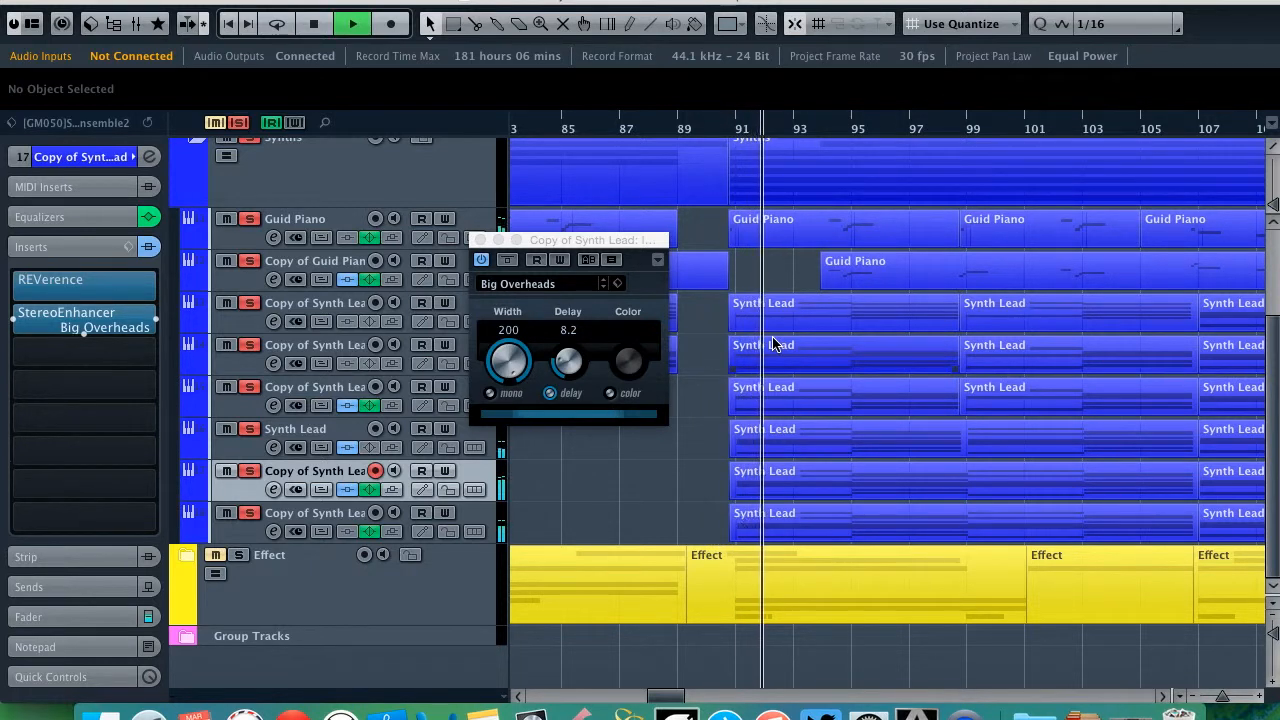
left_click(481, 240)
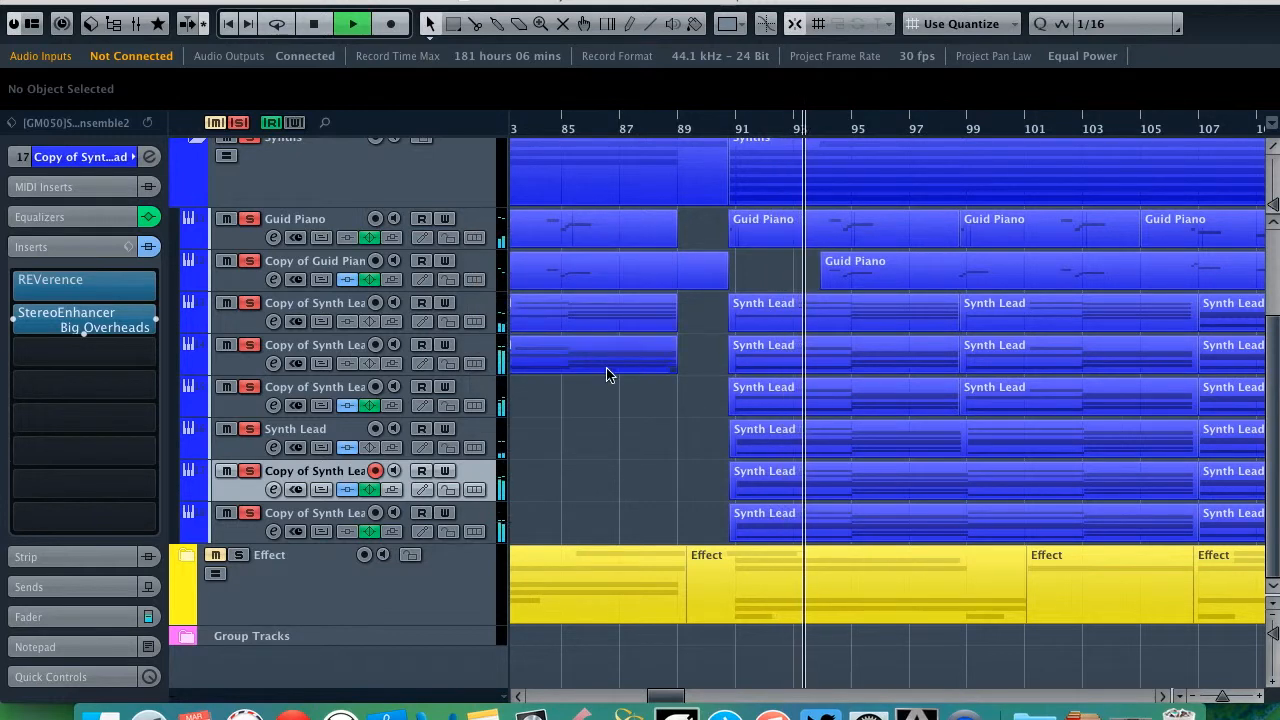
Step: Bypass StereoEnhancer on Synth Lead and its String Ensemble copy while the Synths folder plays, then stop playback
left_click(331, 404)
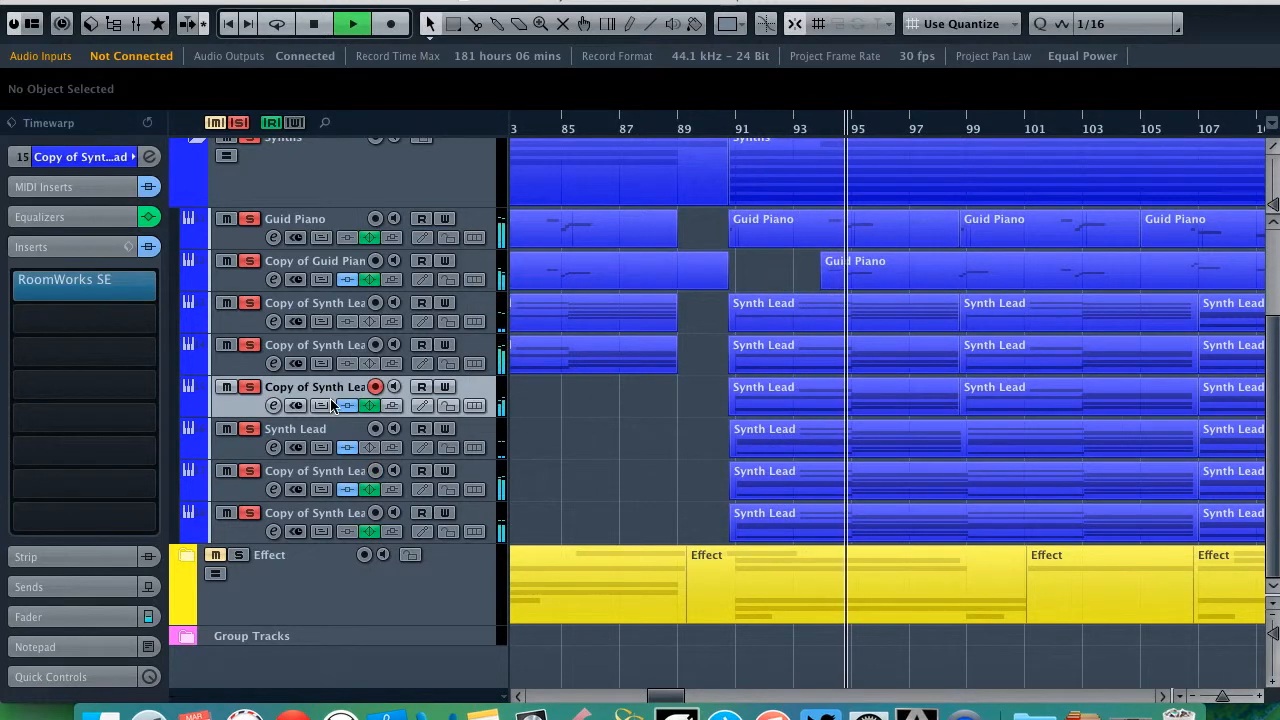
key("Down")
key("Down")
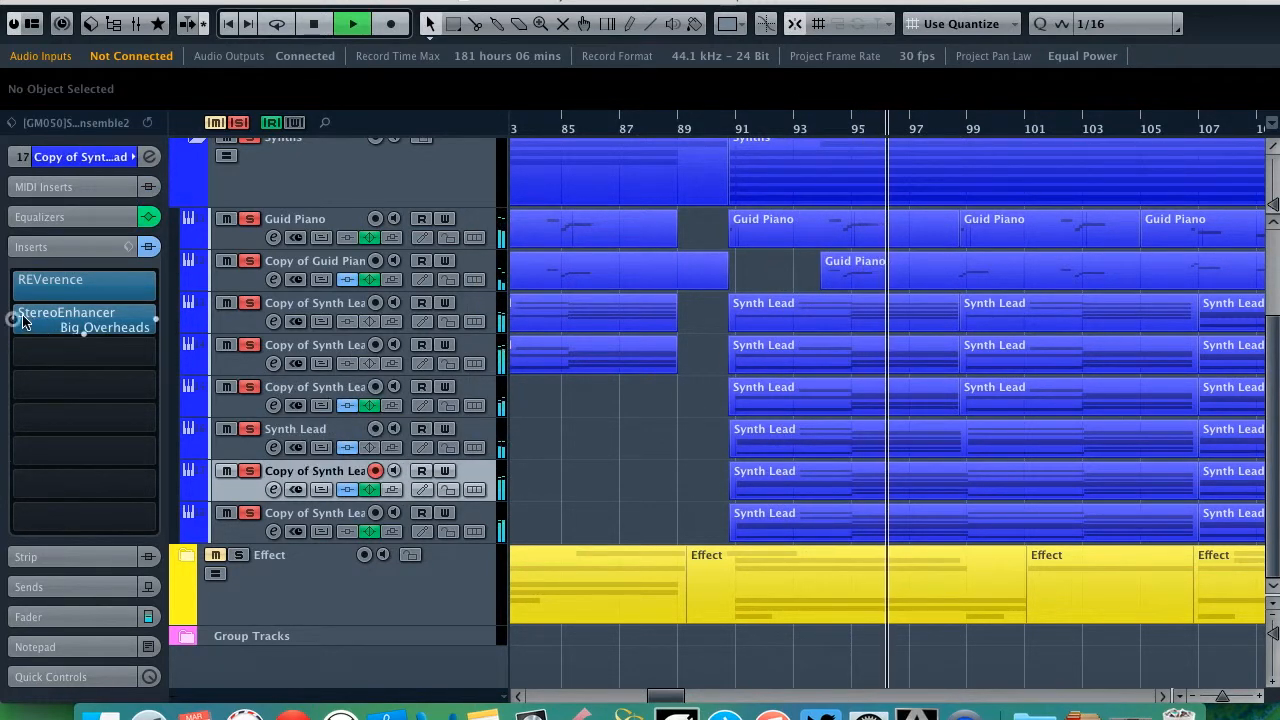
key("Down")
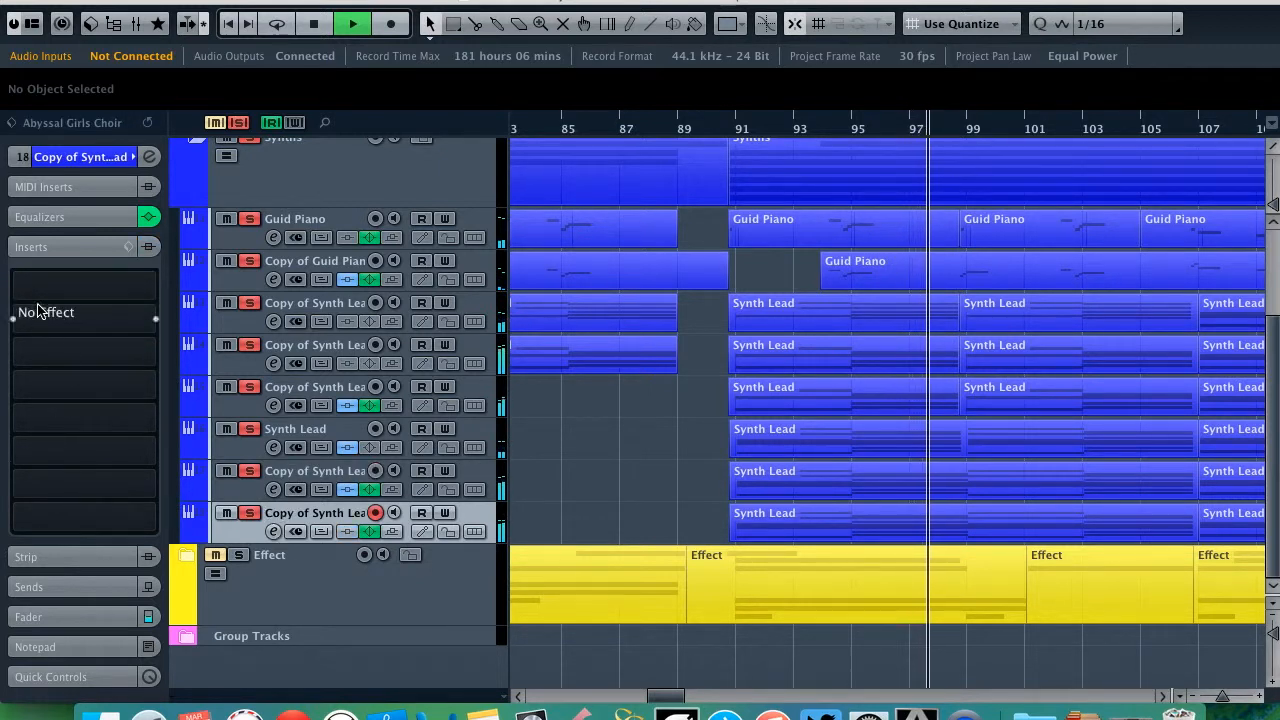
left_click(300, 436)
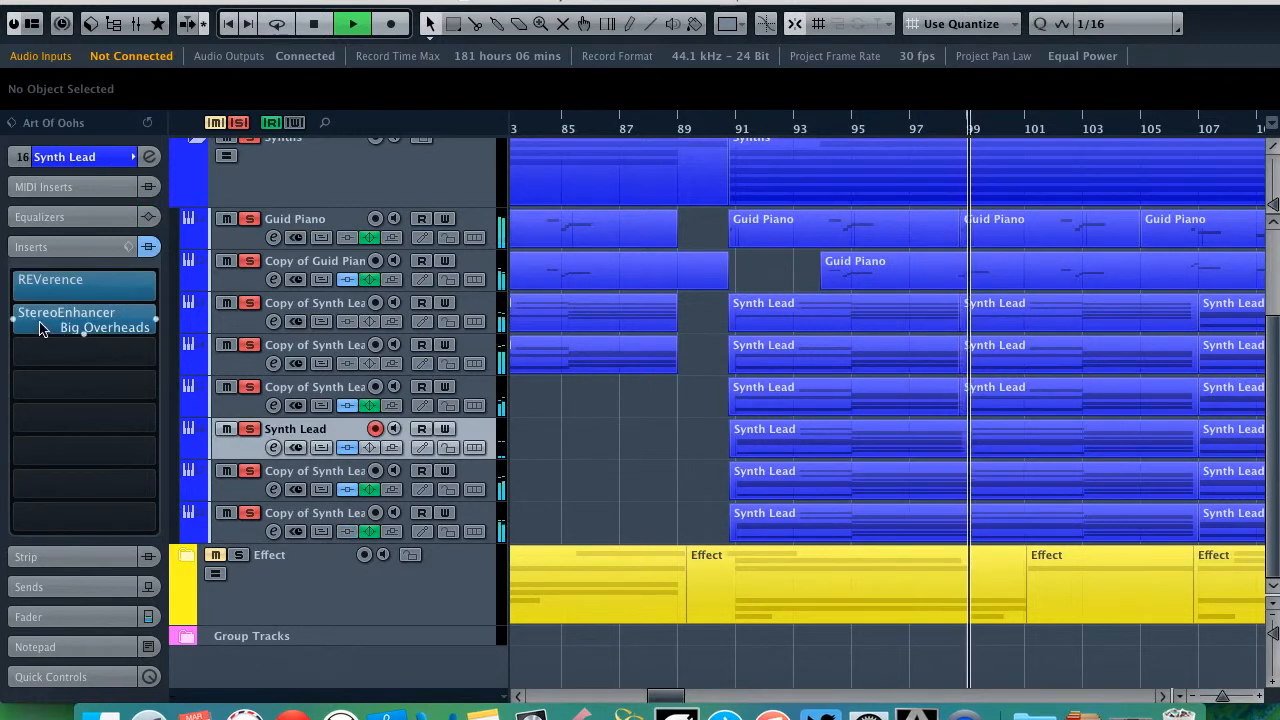
key("space")
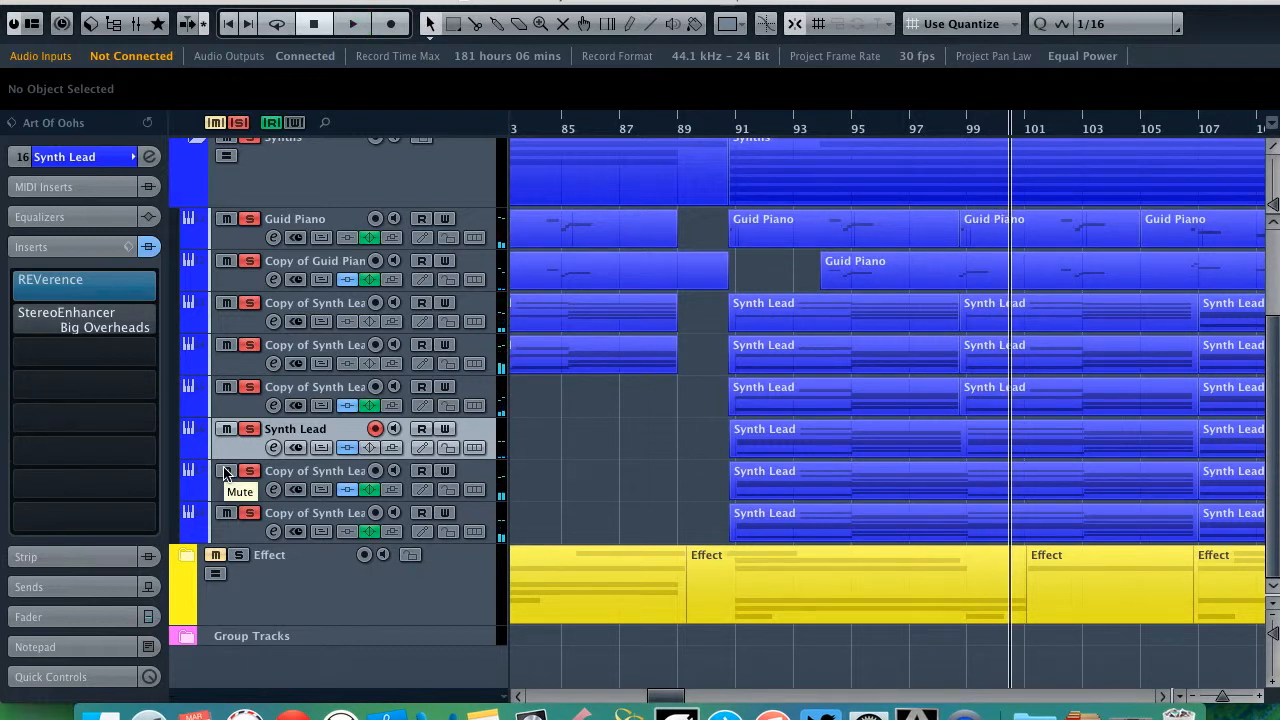
left_click(283, 471)
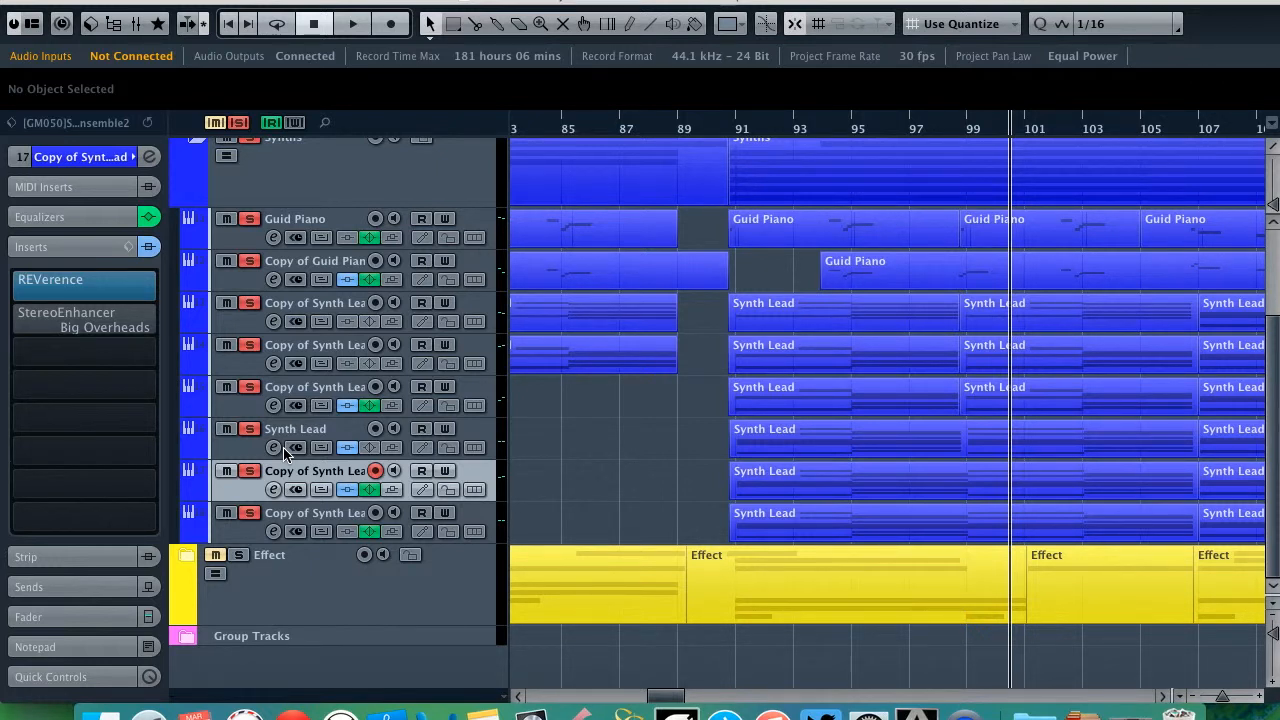
Step: Resume playback and re-enable StereoEnhancer on the String Ensemble copy and on Synth Lead to compare the sound
key("space")
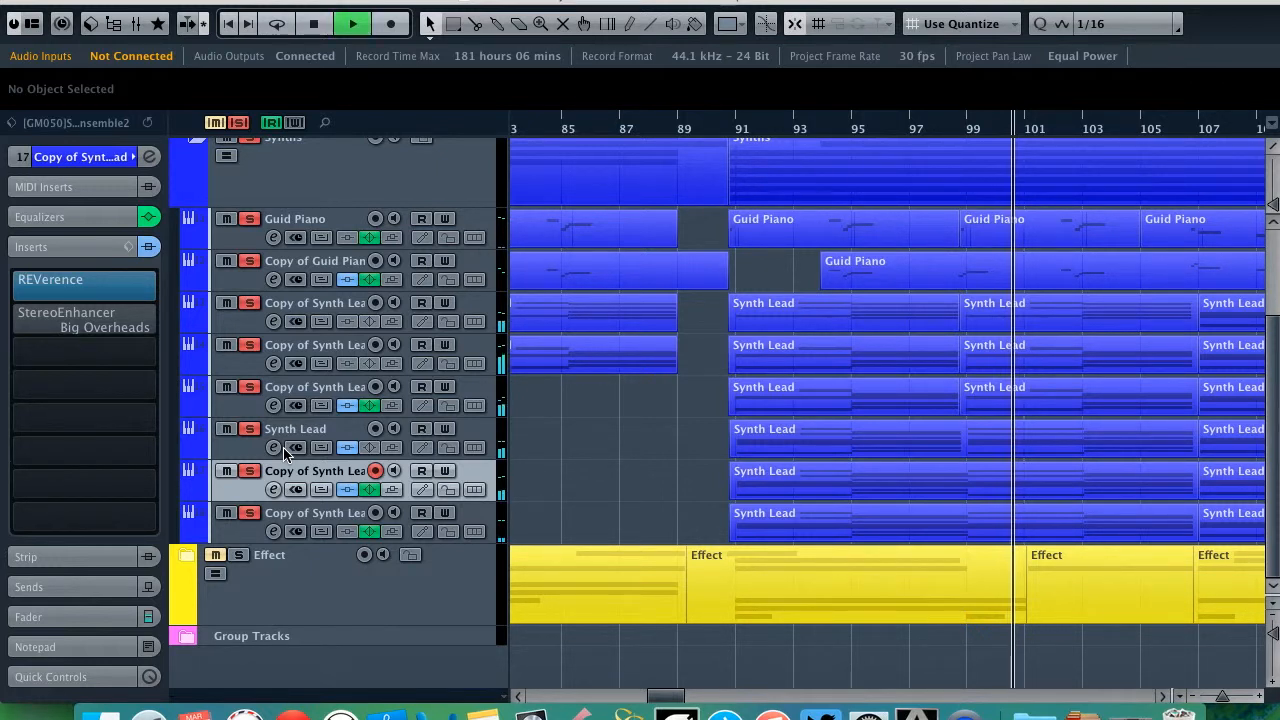
left_click(11, 320)
left_click(287, 437)
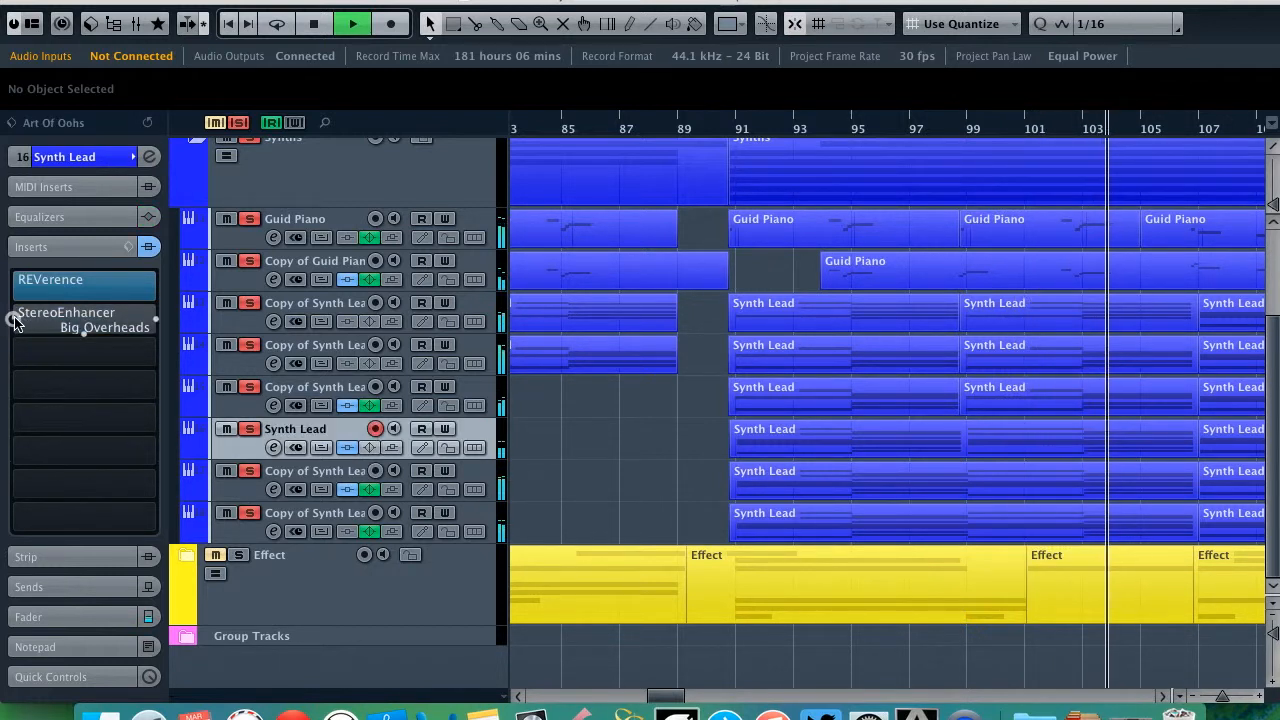
left_click(12, 320)
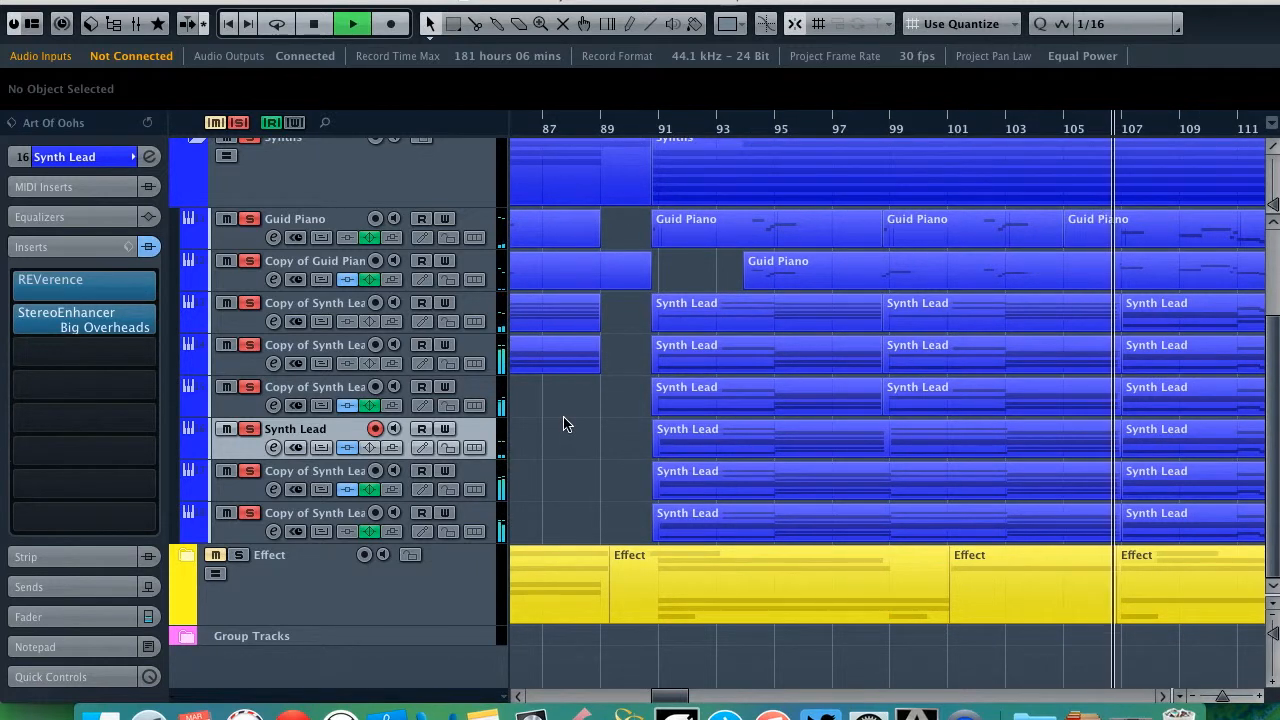
Step: Check the inserts of the two Copy of Synth Lead tracks directly above Synth Lead, then stop playback
left_click(362, 391)
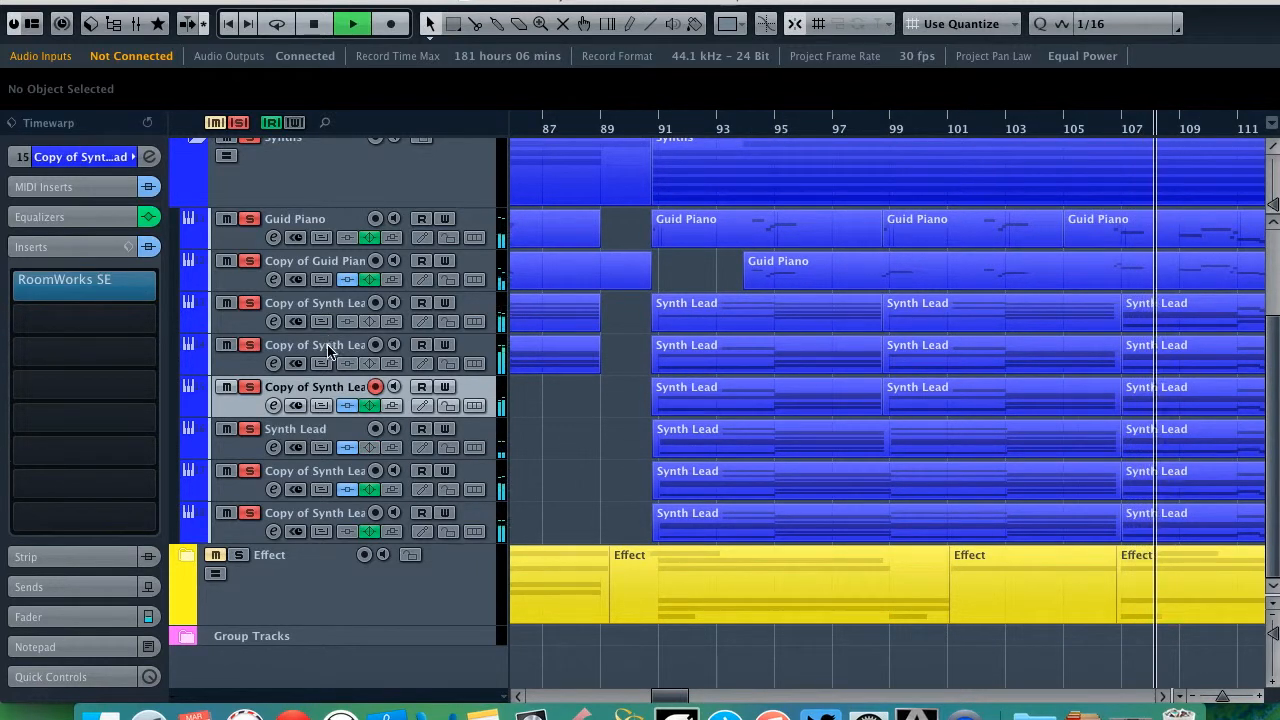
left_click(327, 347)
key("space")
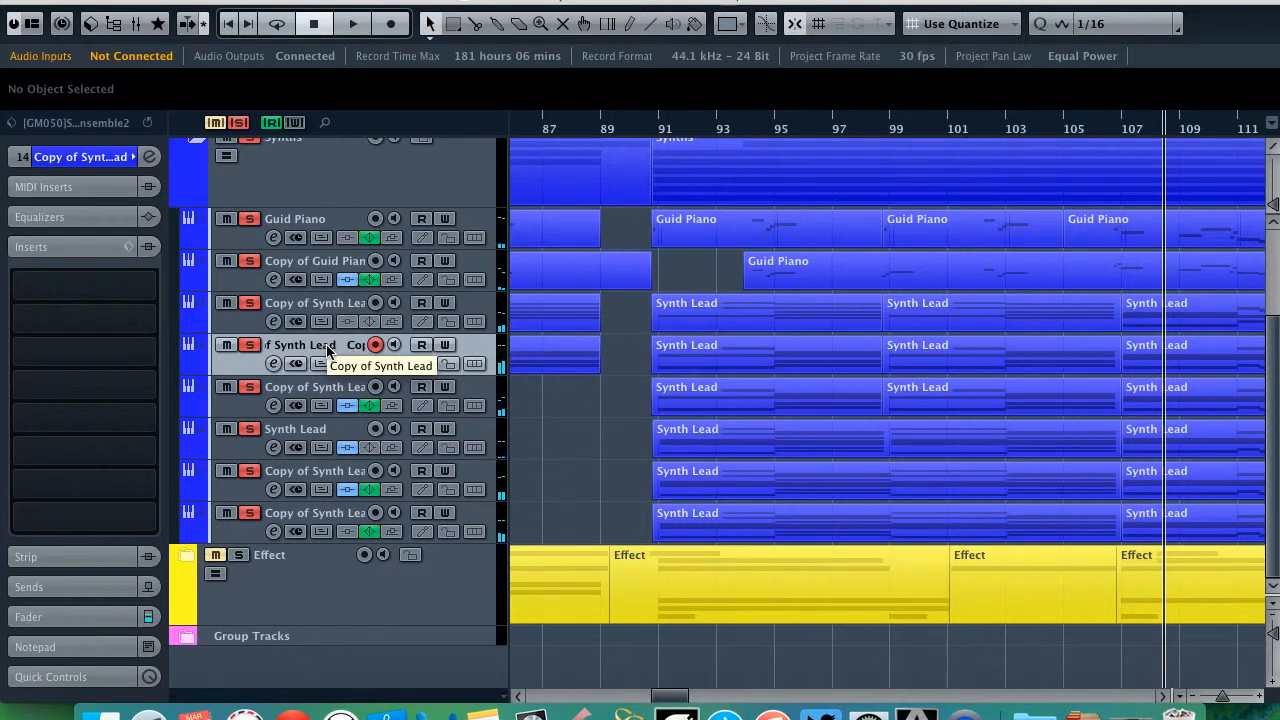